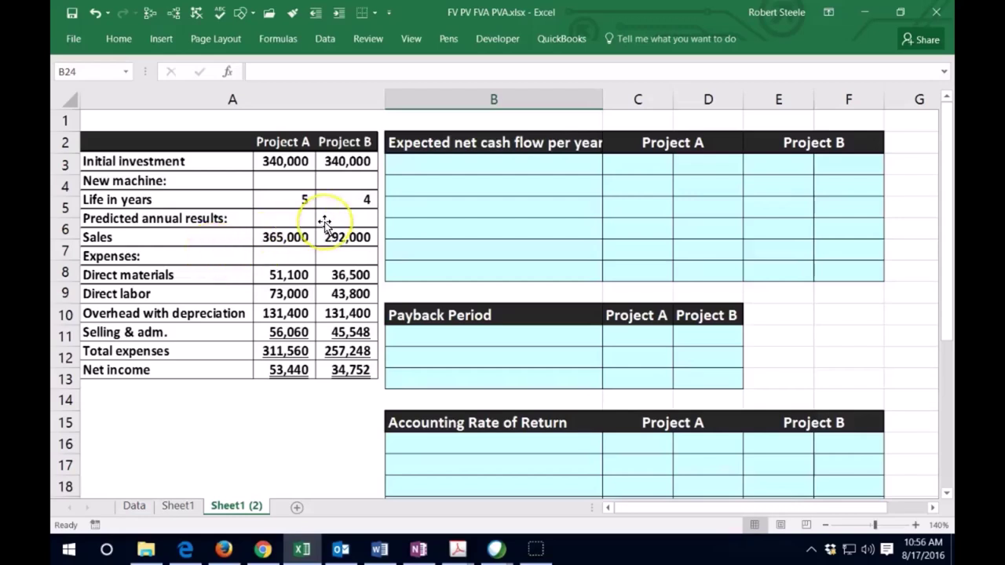
Step: Scroll down the worksheet to the expected net cash flow table area
click(503, 234)
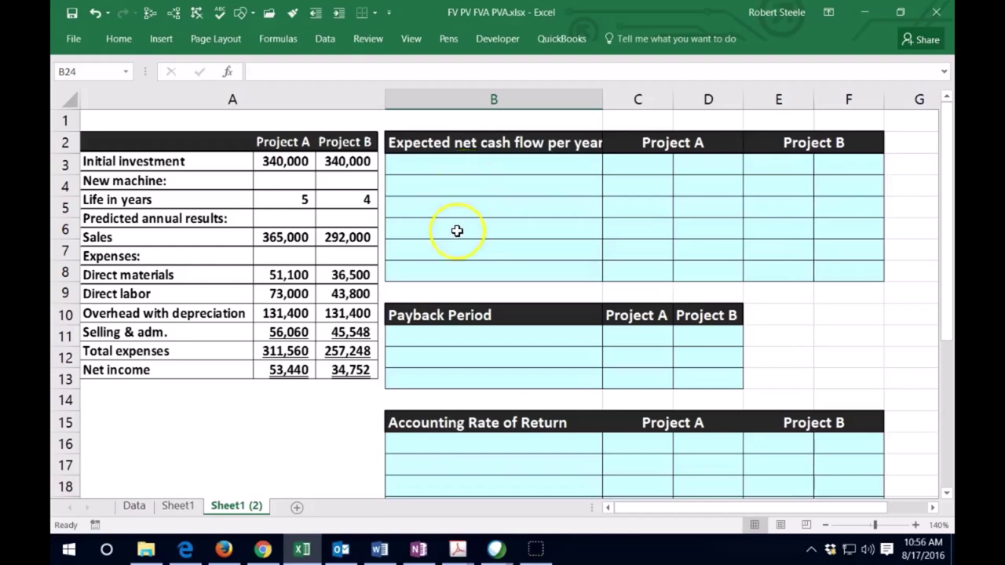
scroll(456, 231, down, 1)
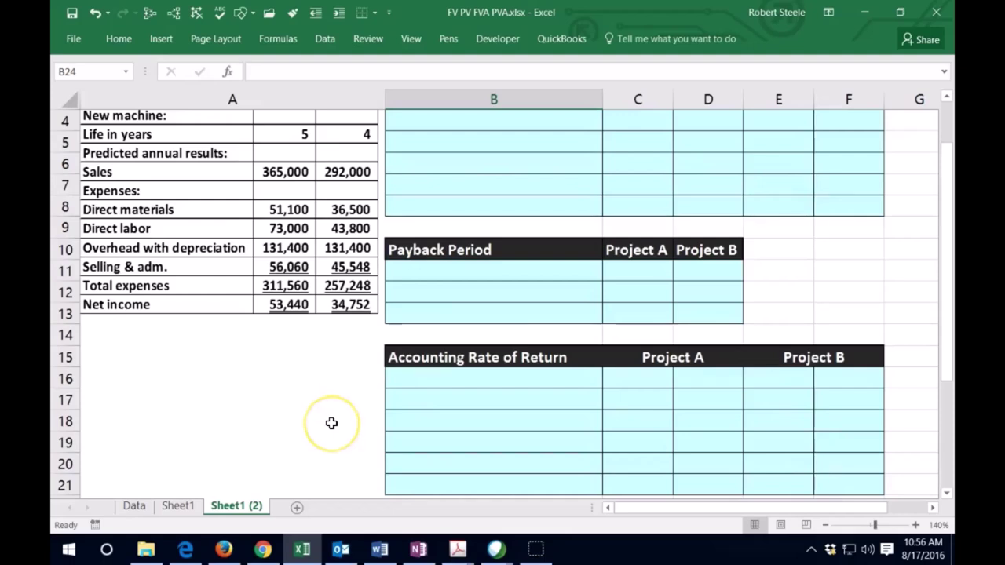
scroll(332, 423, down, 1)
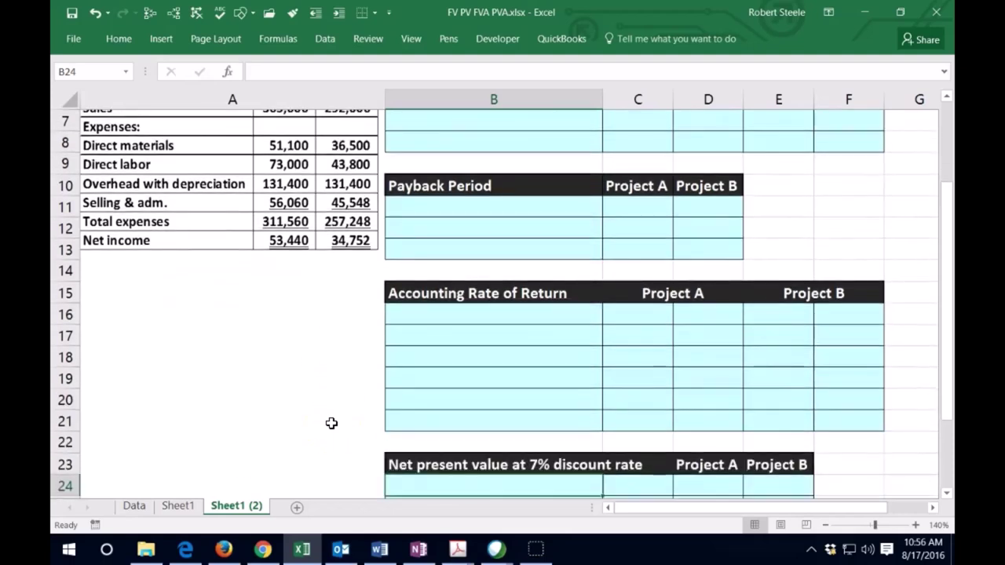
scroll(331, 423, down, 1)
scroll(331, 425, down, 1)
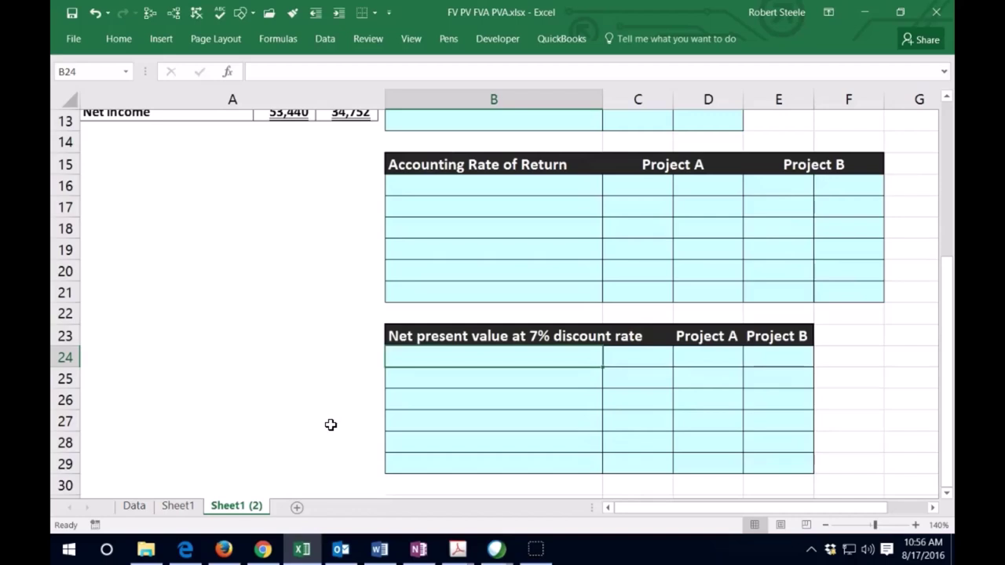
click(129, 502)
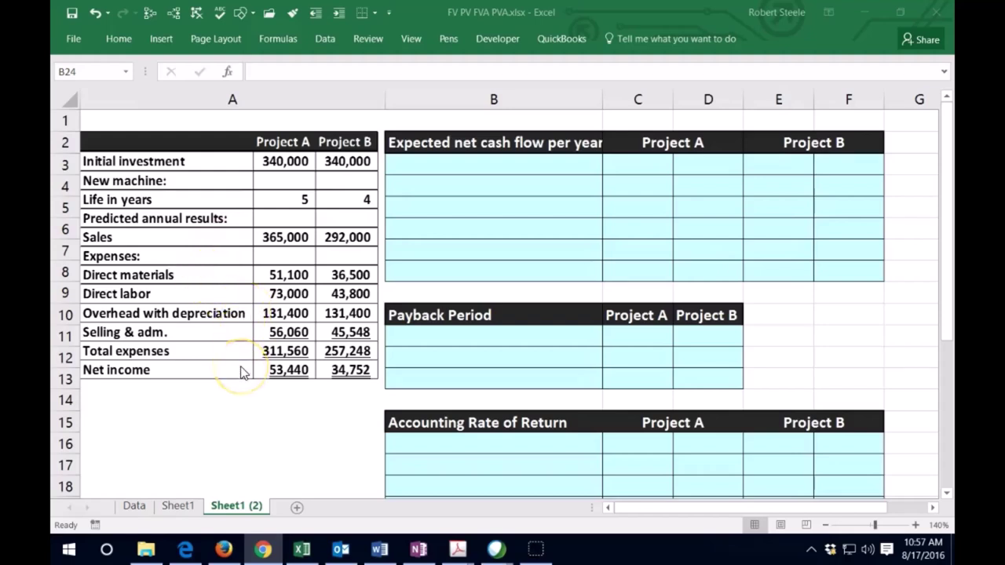
Step: Enter a 'Net income' row in B3 with 53,440 for Project A and 34,752 for Project B
click(432, 172)
click(433, 170)
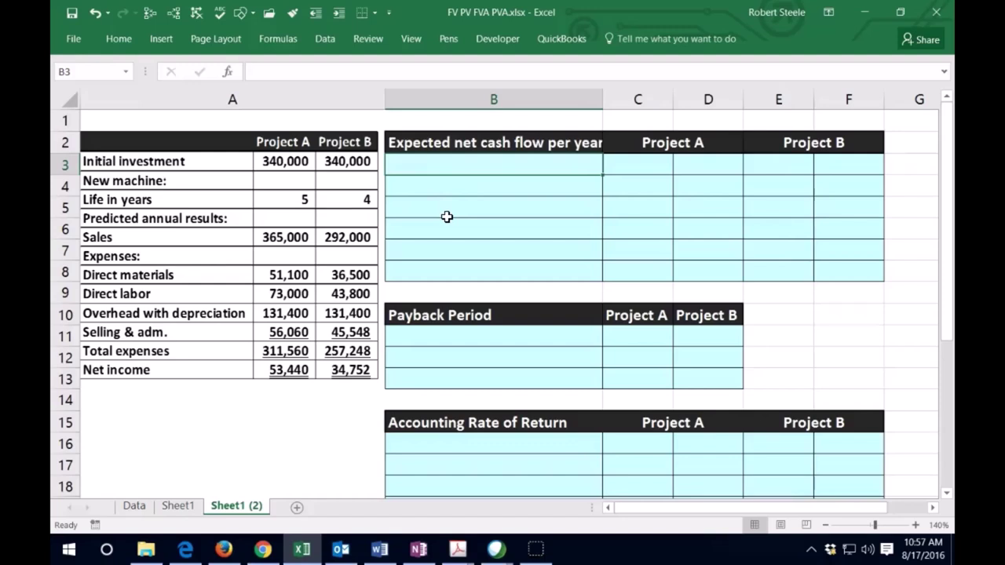
text(Net income)
key(Tab)
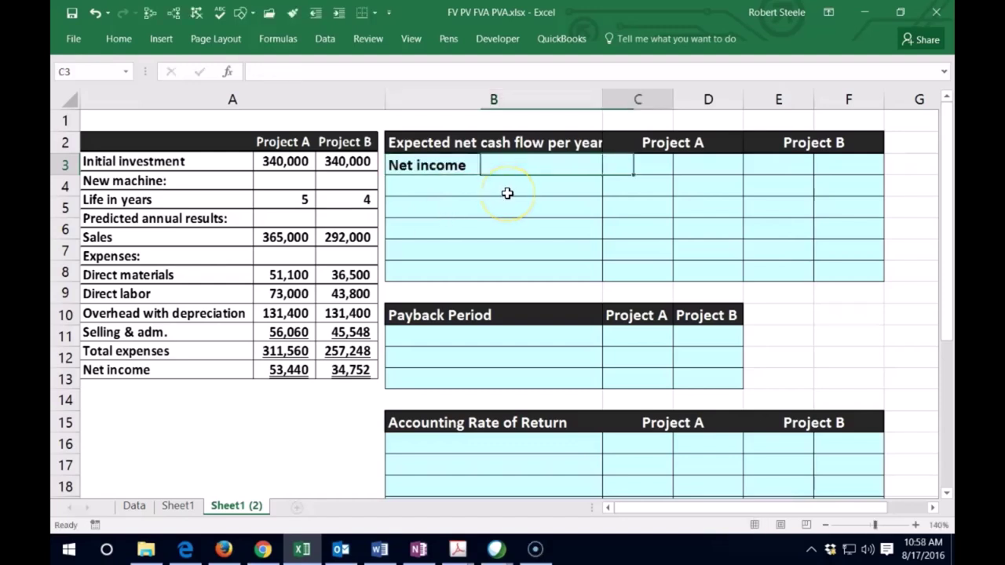
key(Tab)
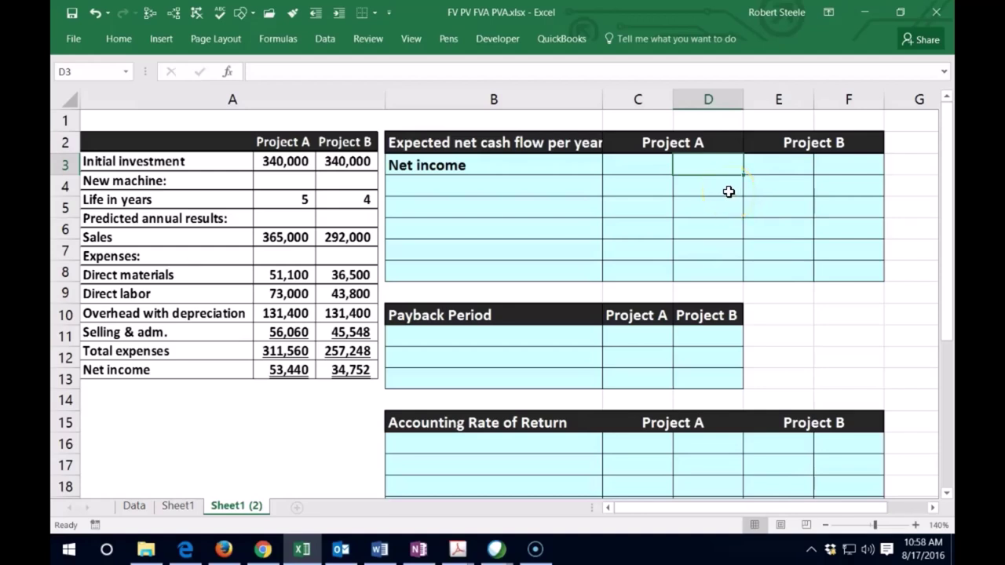
text(53)
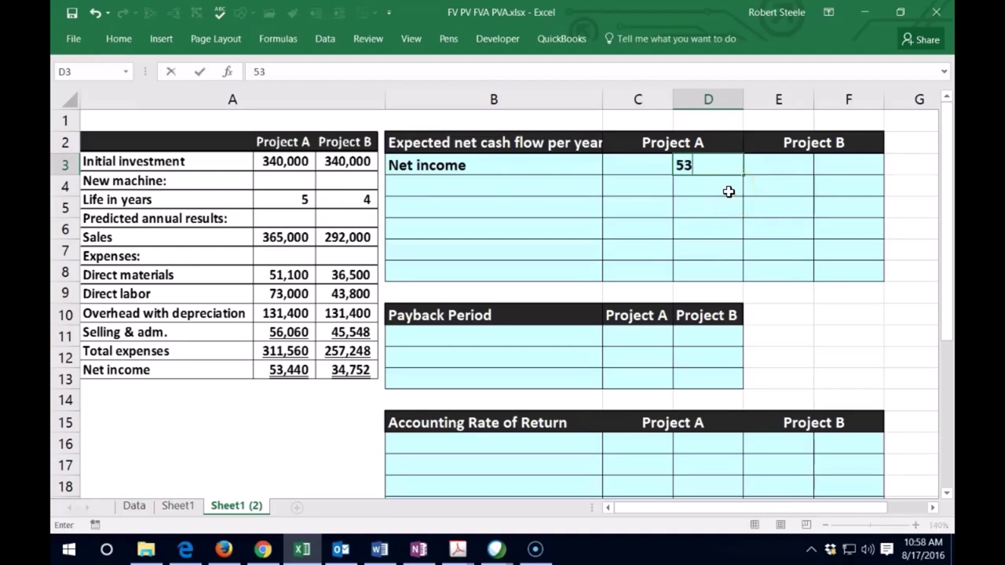
text(440)
key(Tab)
key(Tab)
text(3)
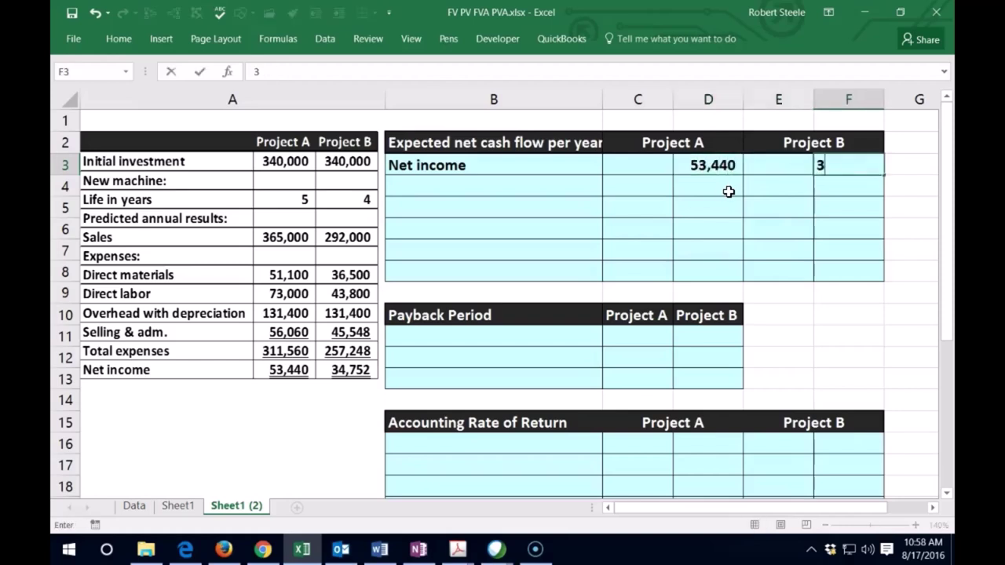
text(4,752)
key(Return)
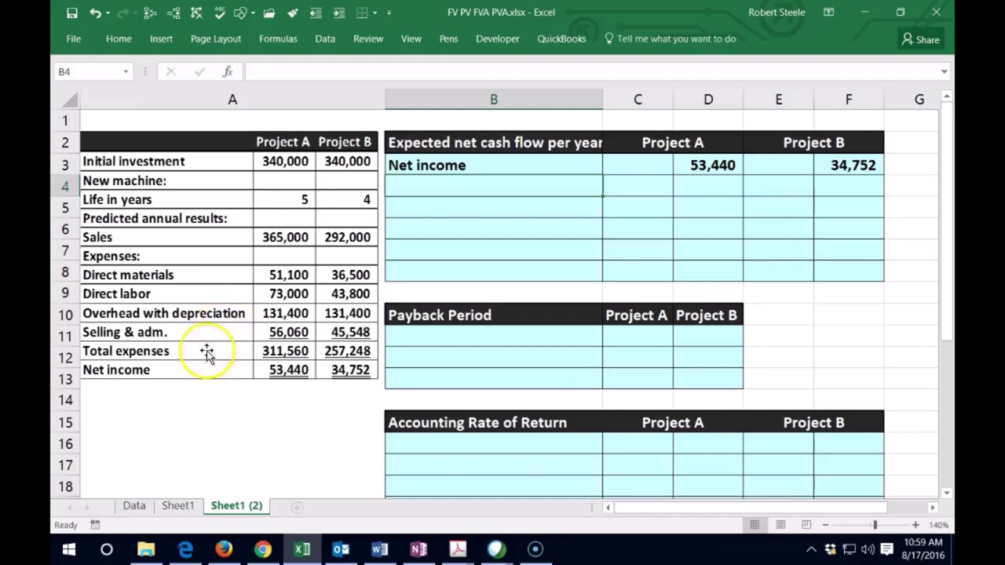
Step: Add 'Less non cash depreciation:' and 'Equipment cost' labels, with Project A's cost of 340,000
text(Less non cash depreciation:)
key(Return)
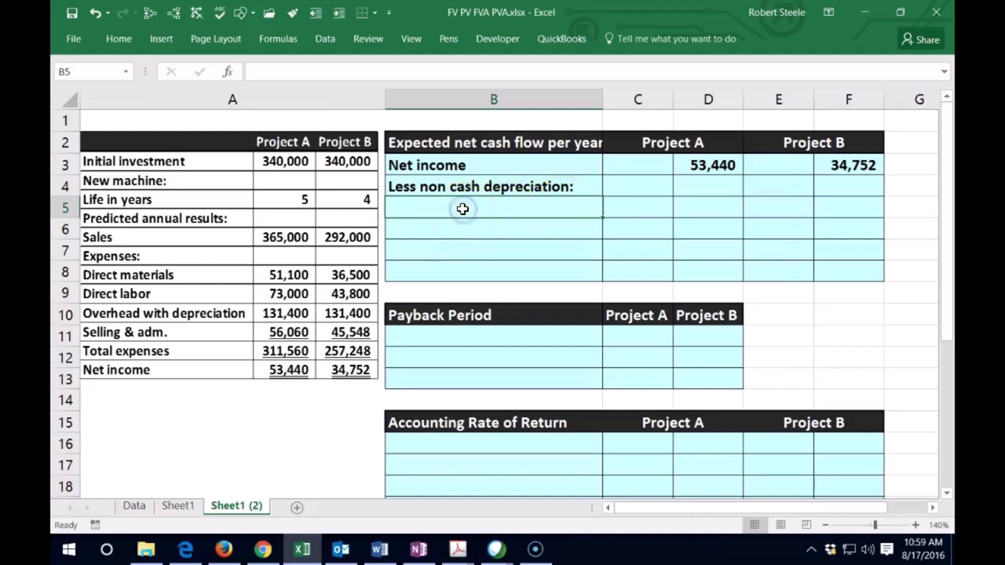
text(Eq)
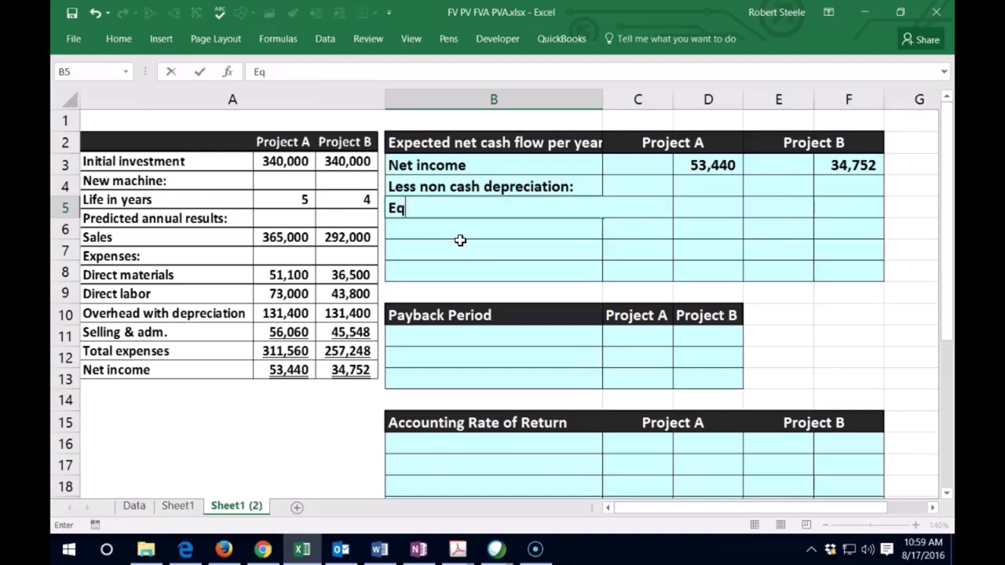
text(uipment)
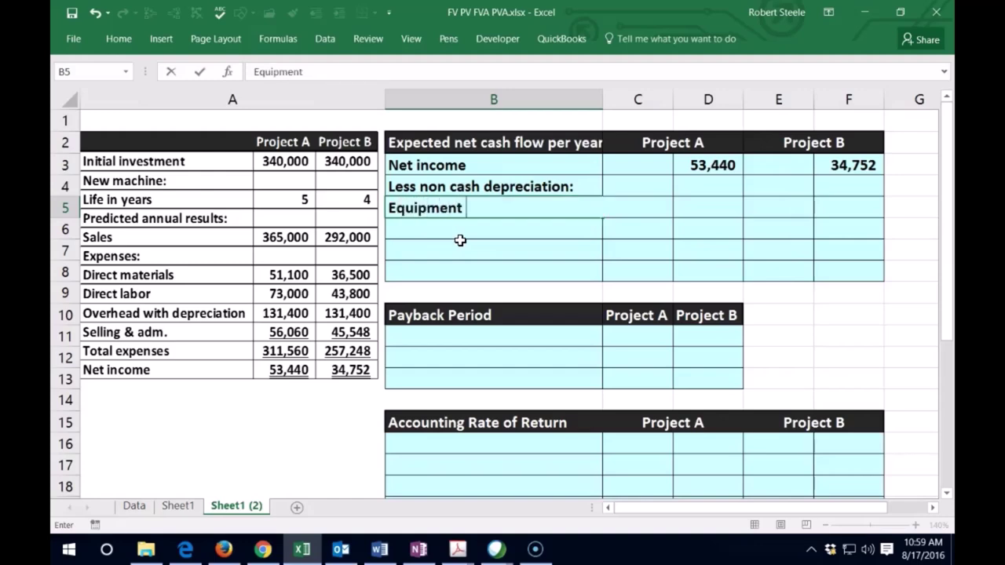
text( cost)
key(ctrl+Return)
key(Right)
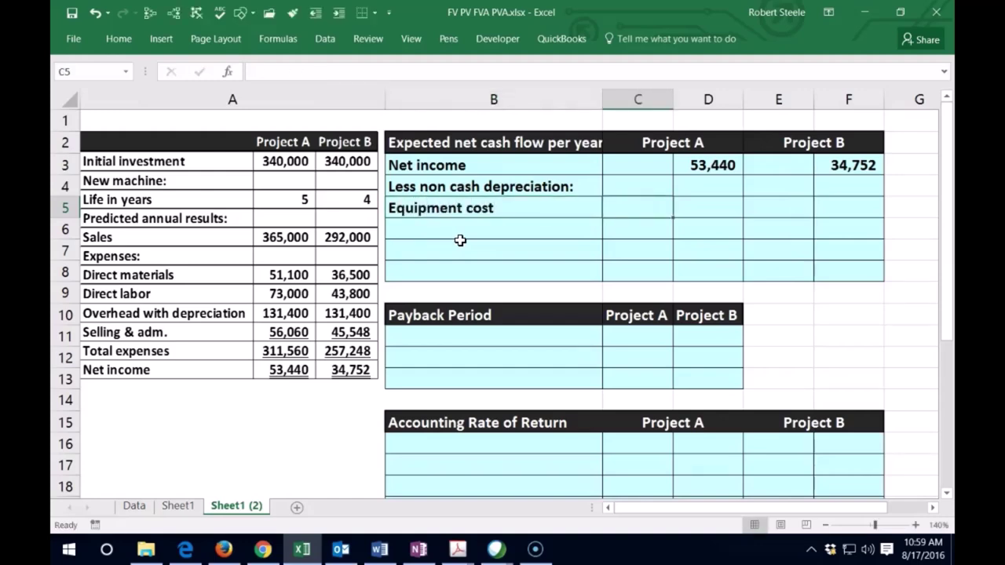
text(340)
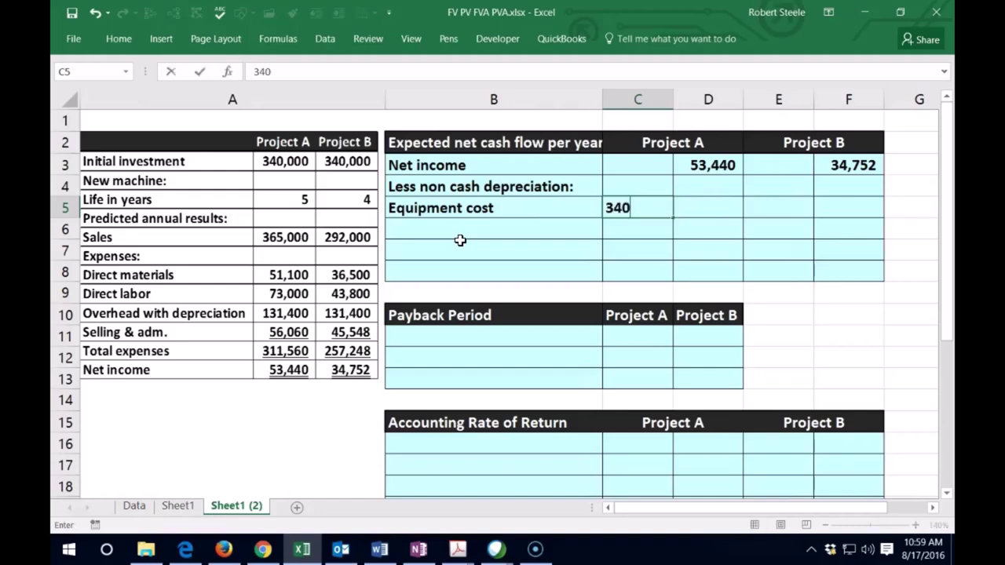
text(,000)
Step: Add a 'Life' row with 5 for Project A, and enter Project B's 340,000 cost and 4-year life
click(461, 241)
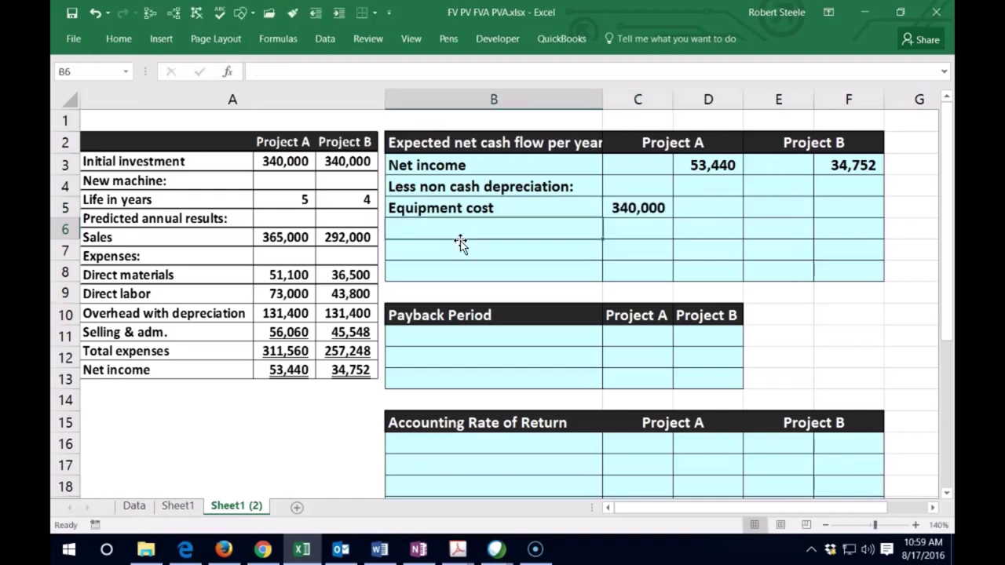
text(L)
key(BackSpace)
text(Li)
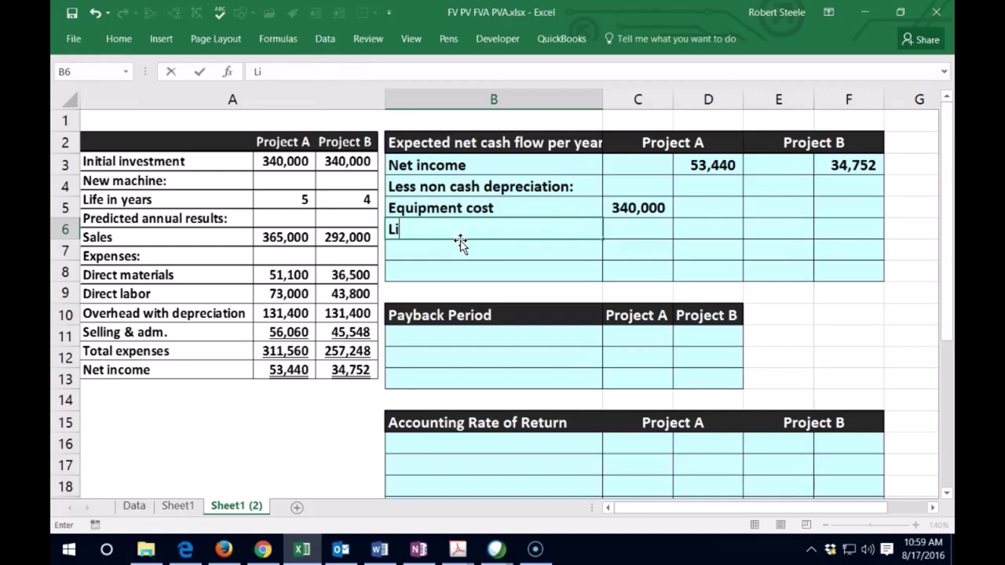
text(fe)
key(Right)
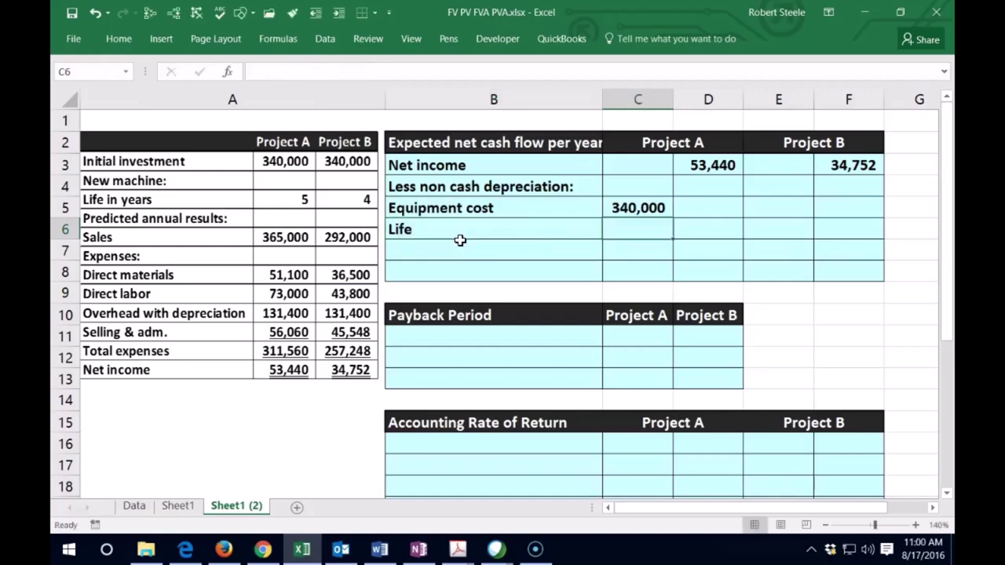
text(5)
key(Right)
key(Right)
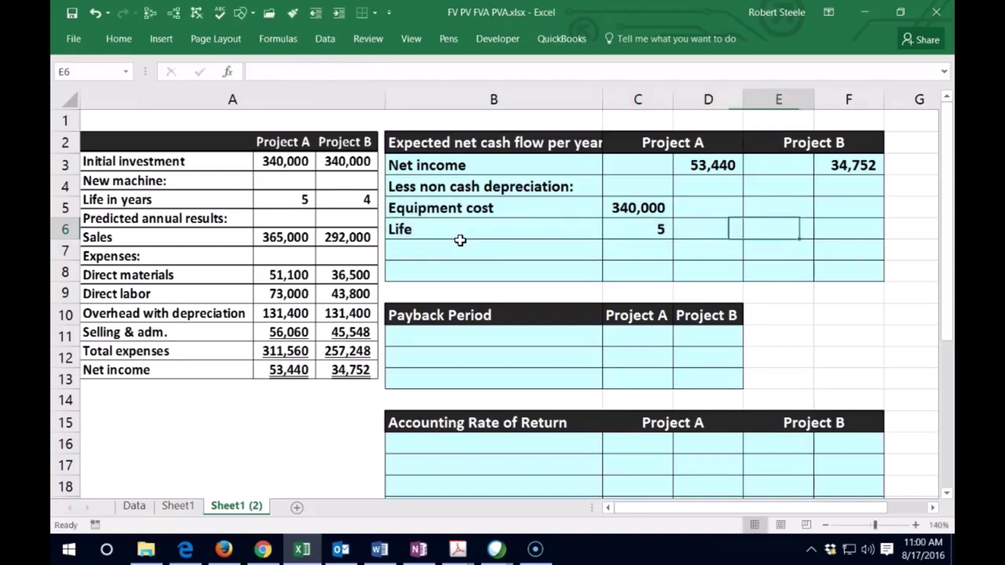
key(Up)
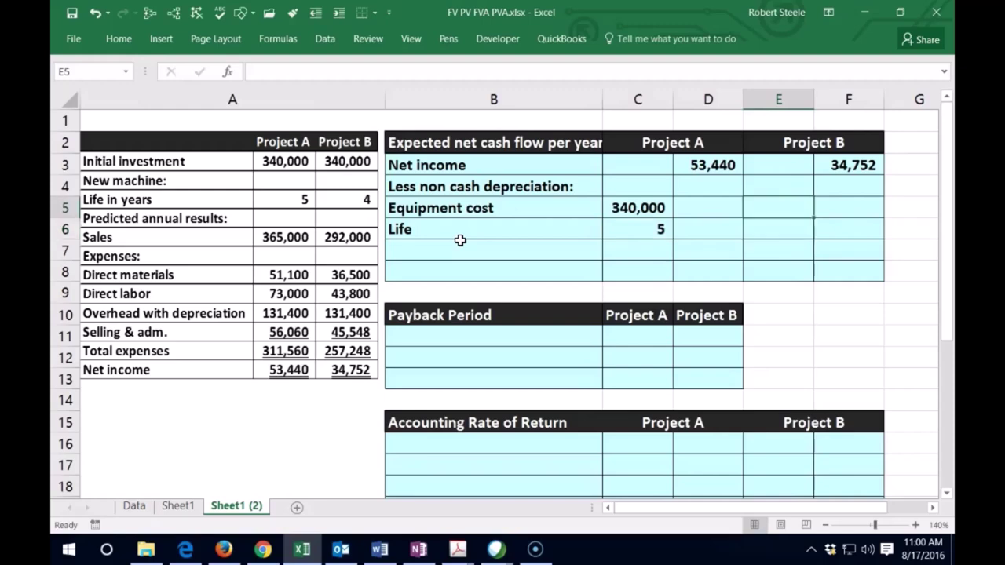
text(340000)
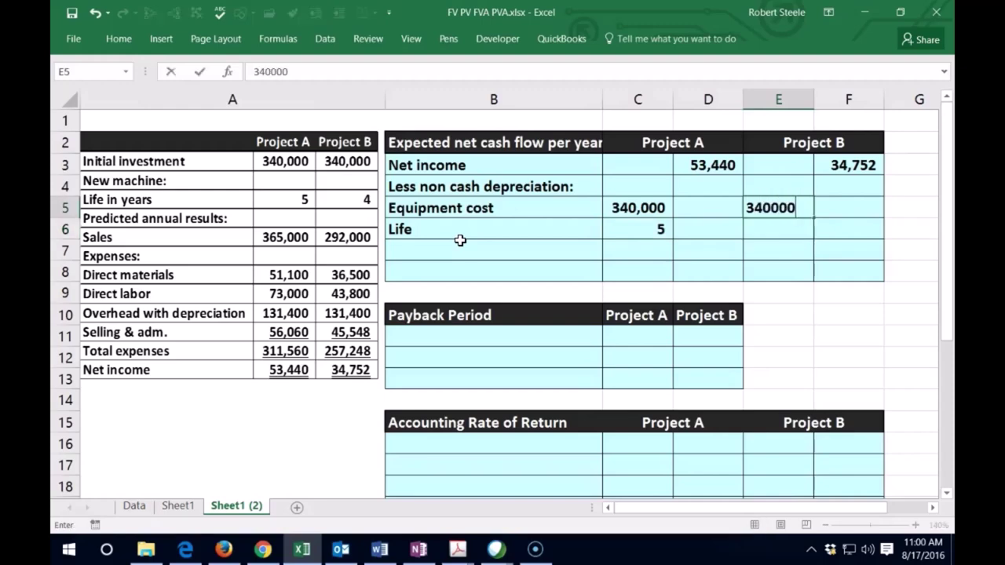
key(Return)
text(4)
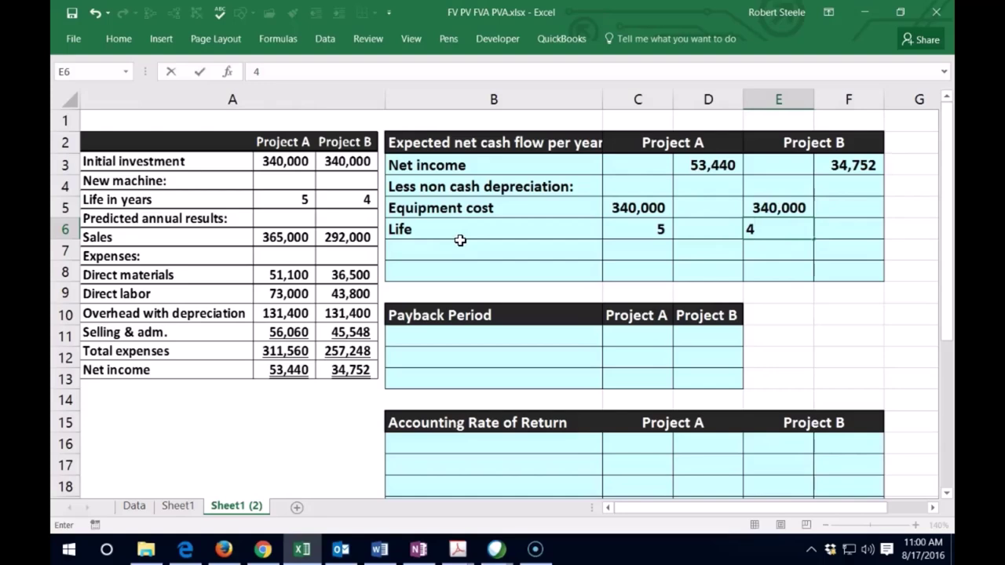
key(Return)
key(Left)
key(Left)
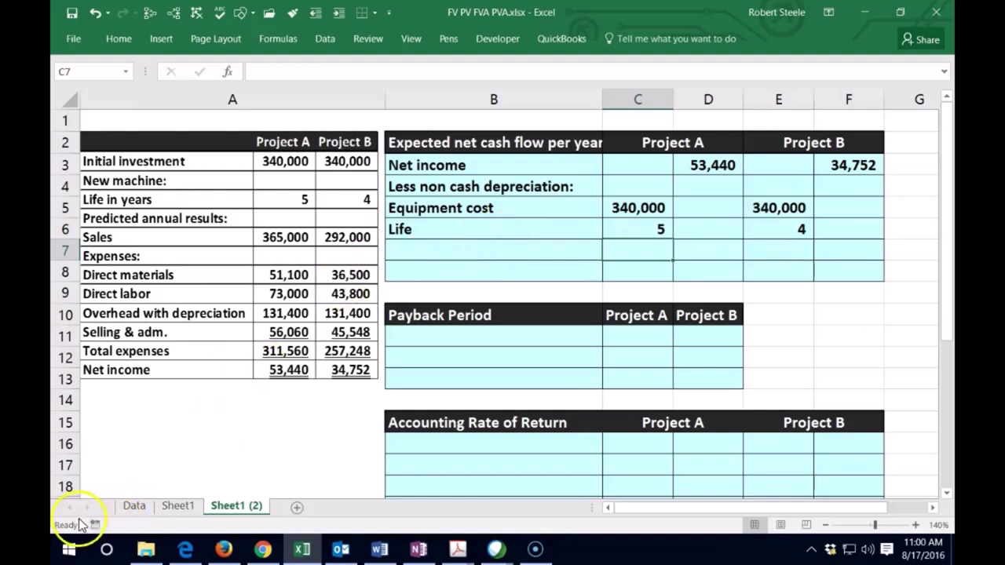
Step: Compute Project A's annual depreciation as =C5/C6, giving 68,000
key(Right)
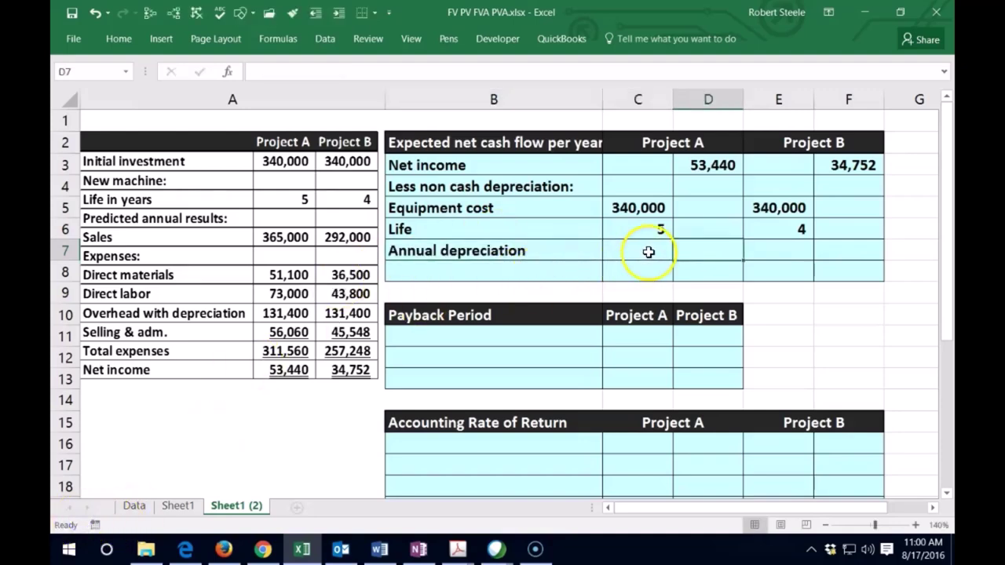
text(=)
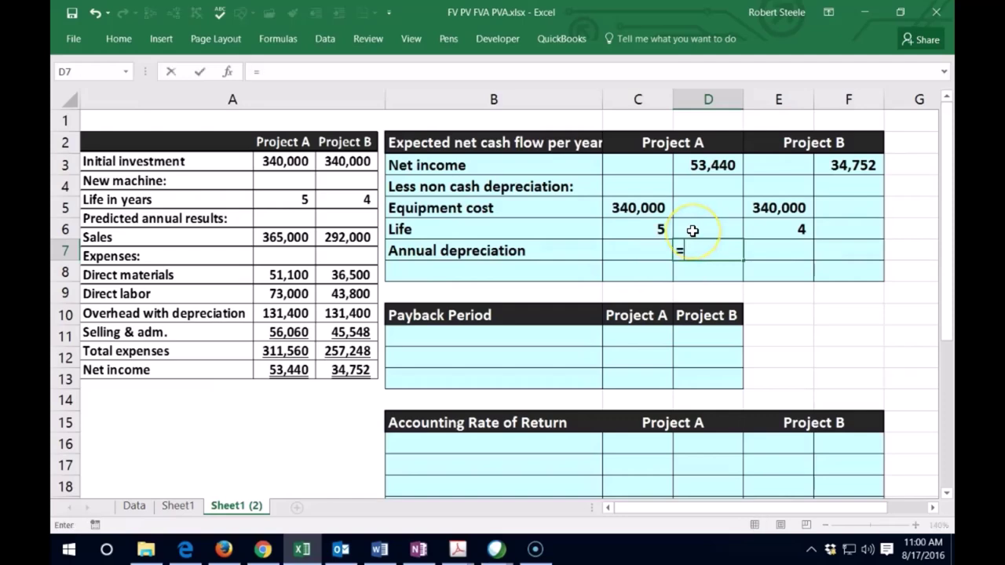
click(644, 207)
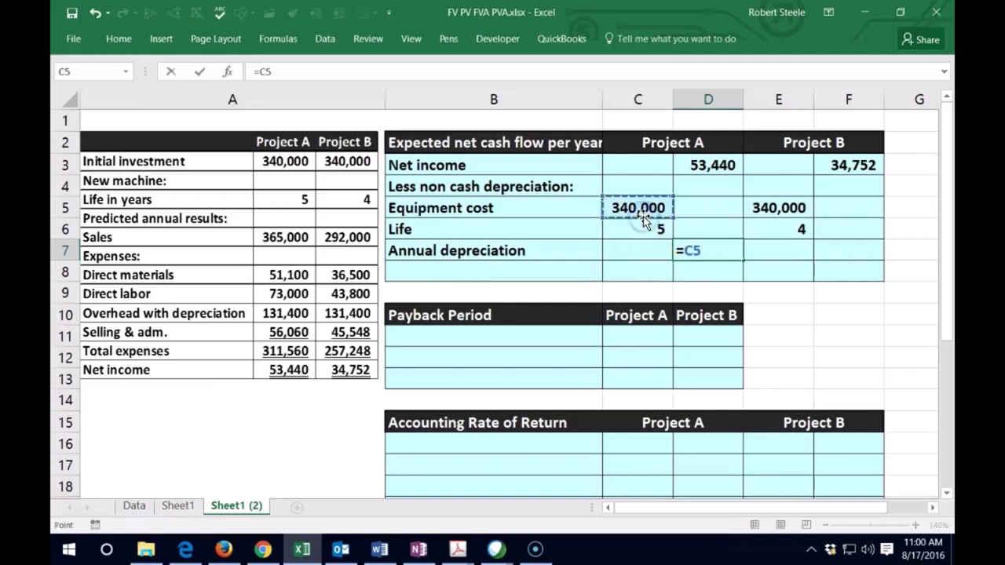
text(/)
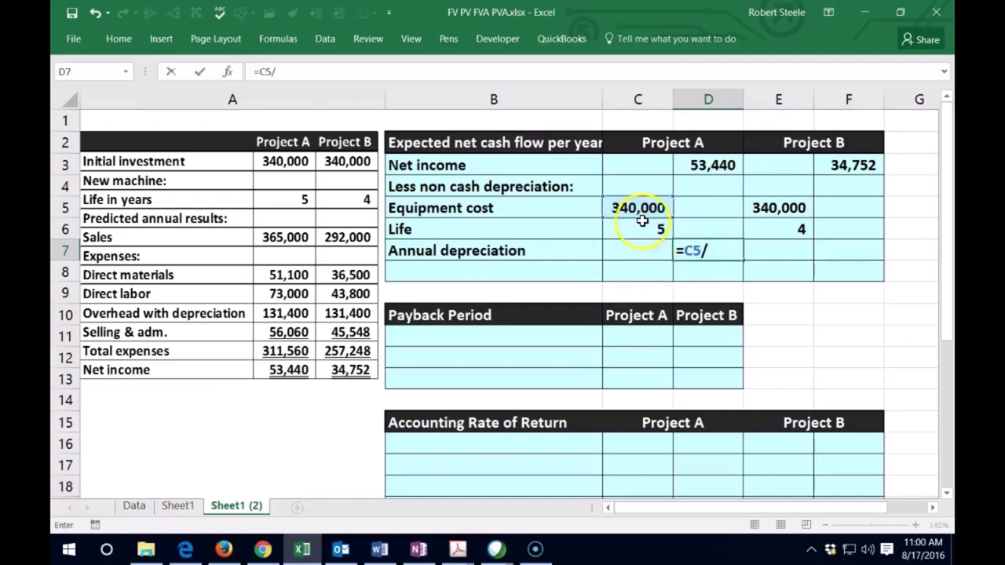
click(641, 228)
key(Return)
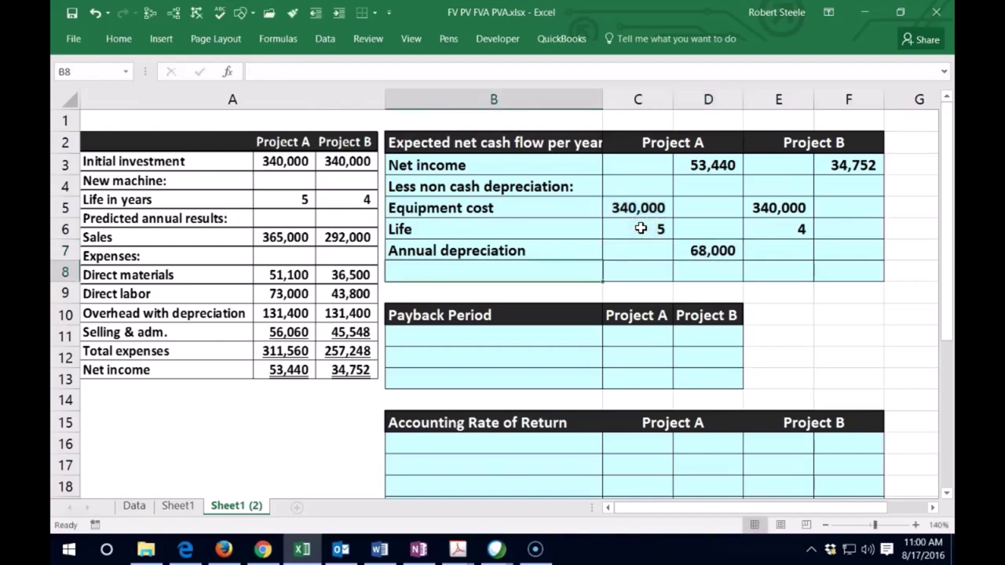
key(Up)
key(Right)
key(Right)
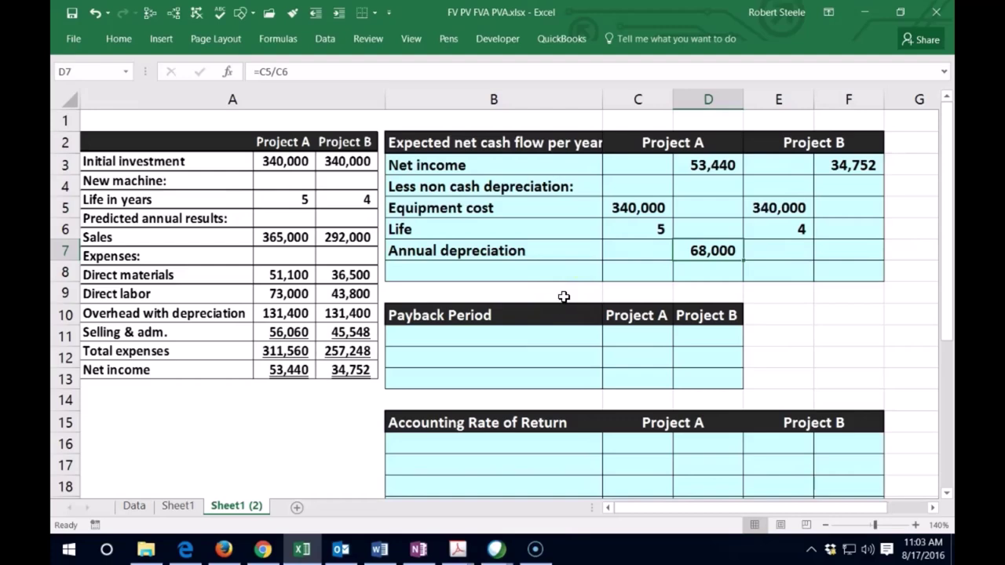
Step: Compute Project B's annual depreciation in F7 as =E5/E6, giving 85,000
click(845, 244)
text(=)
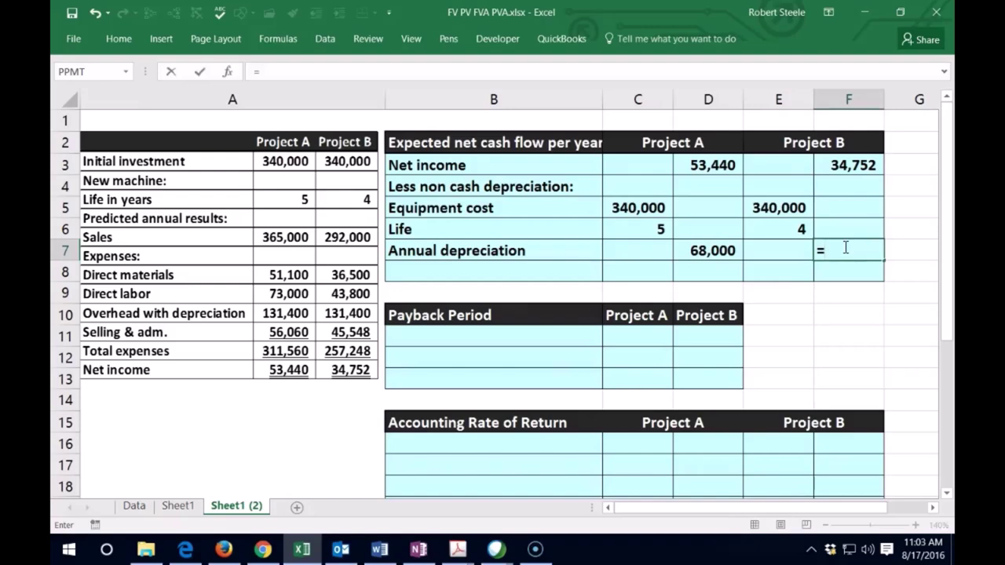
click(771, 208)
text(/)
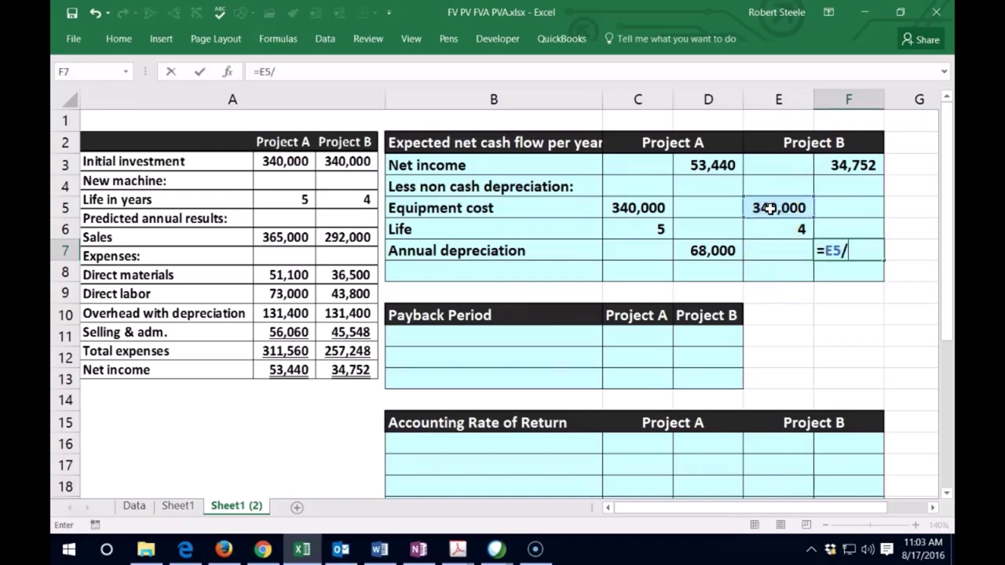
click(772, 228)
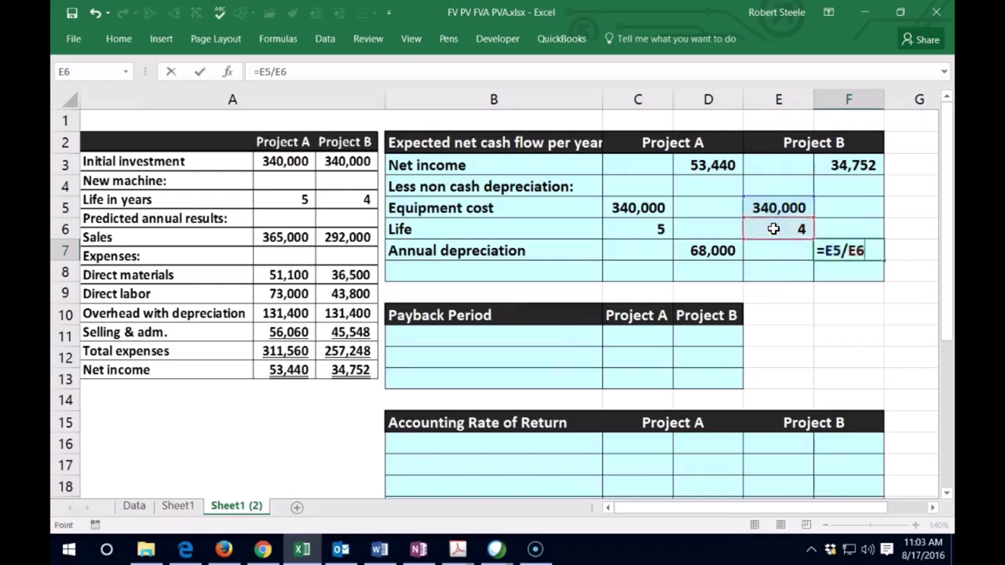
key(ctrl+Return)
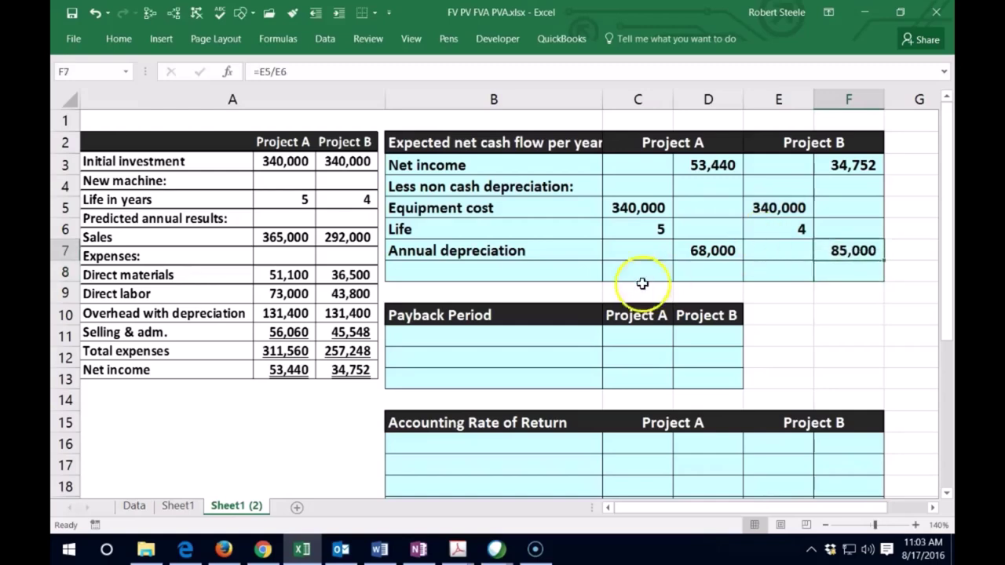
click(440, 273)
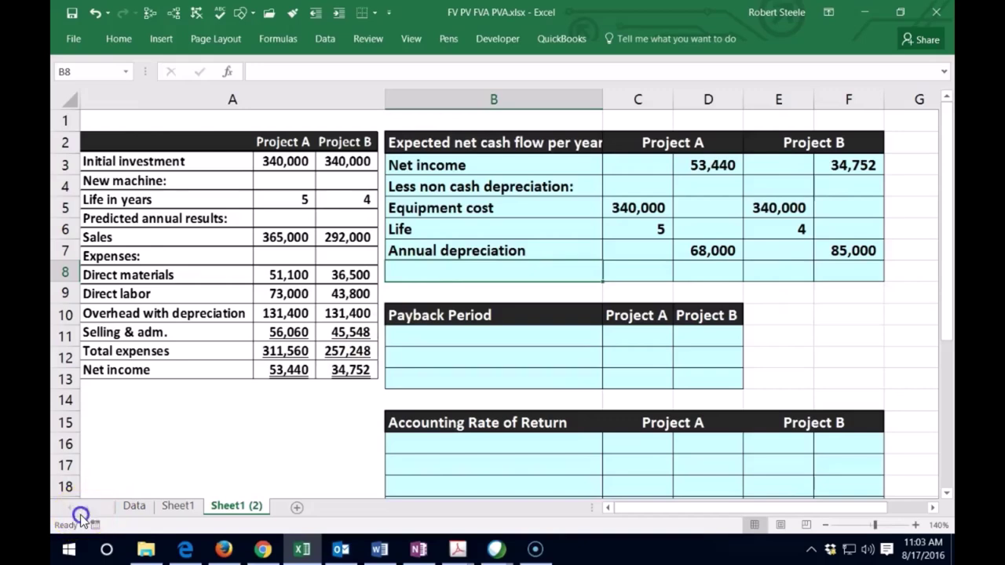
Step: Enter Project A's expected net cash flow in D8 as =D3+D7, giving 121,440
click(709, 269)
text(=)
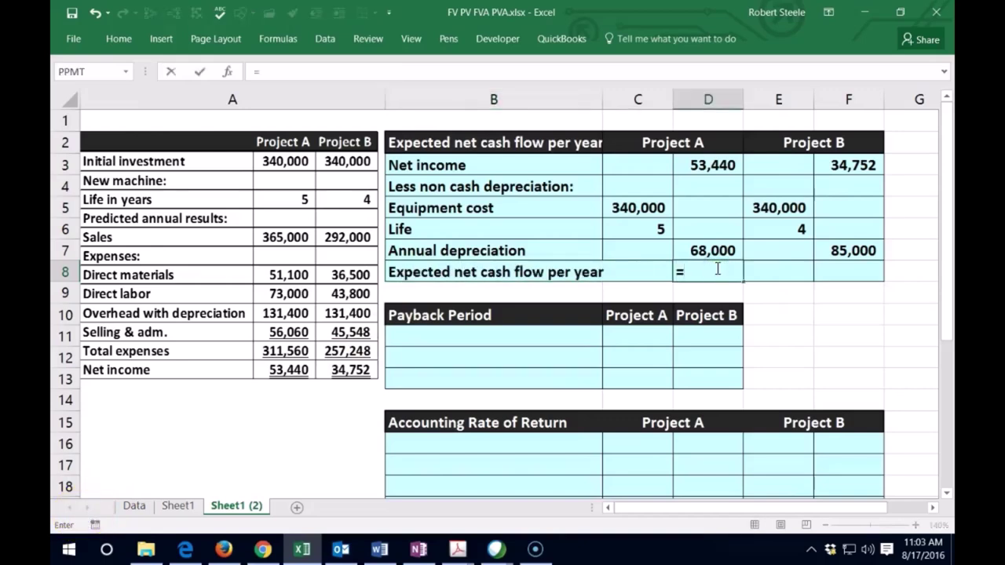
click(722, 166)
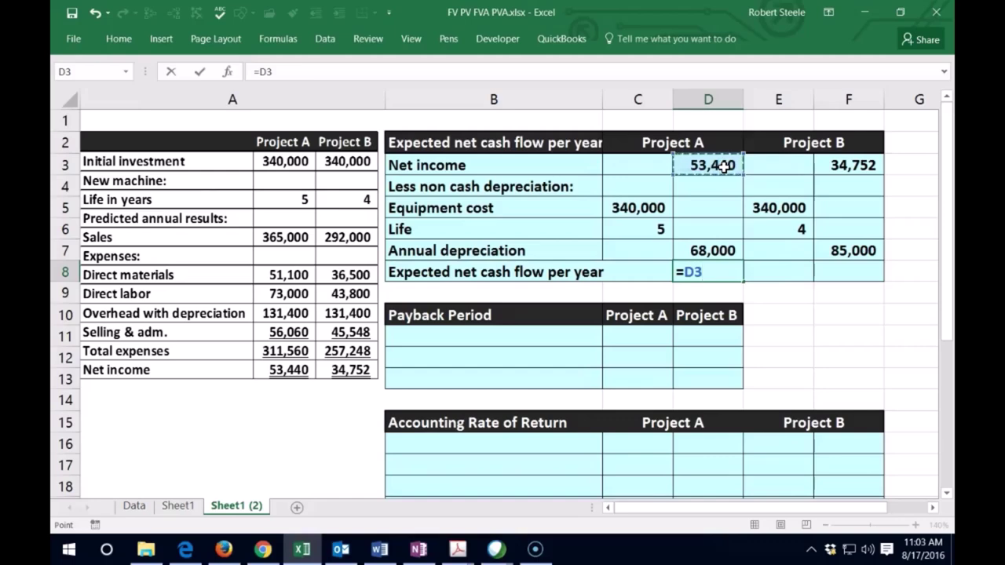
text(+)
click(716, 250)
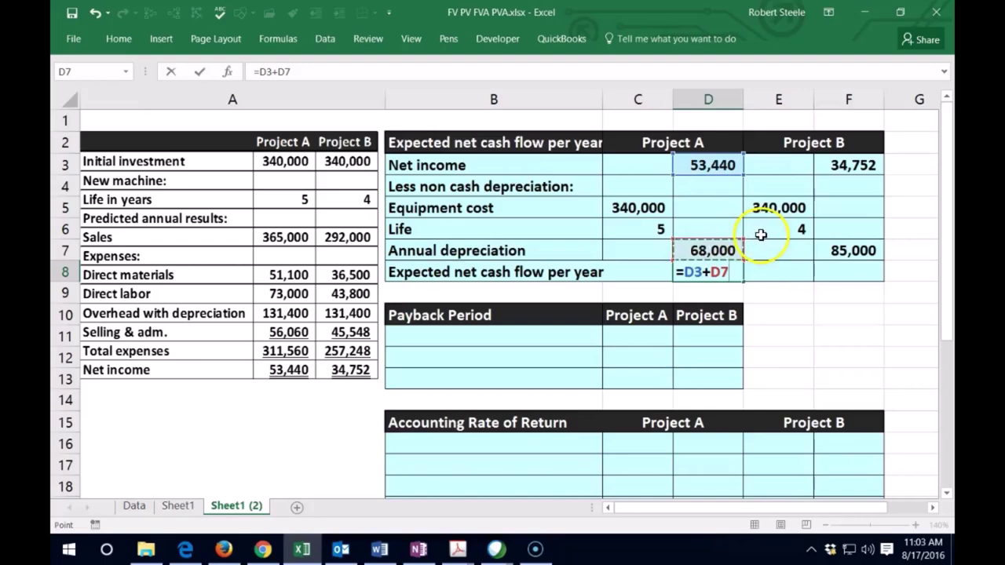
key(Return)
Step: Enter Project B's expected net cash flow in F8 as =F3+F7, giving 119,752
key(Right)
key(Right)
key(Up)
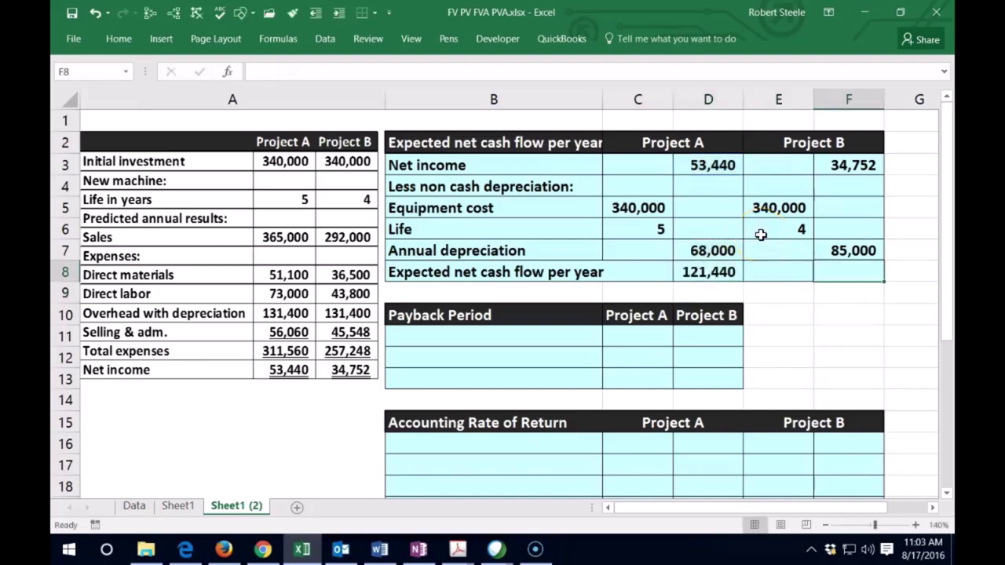
text(=)
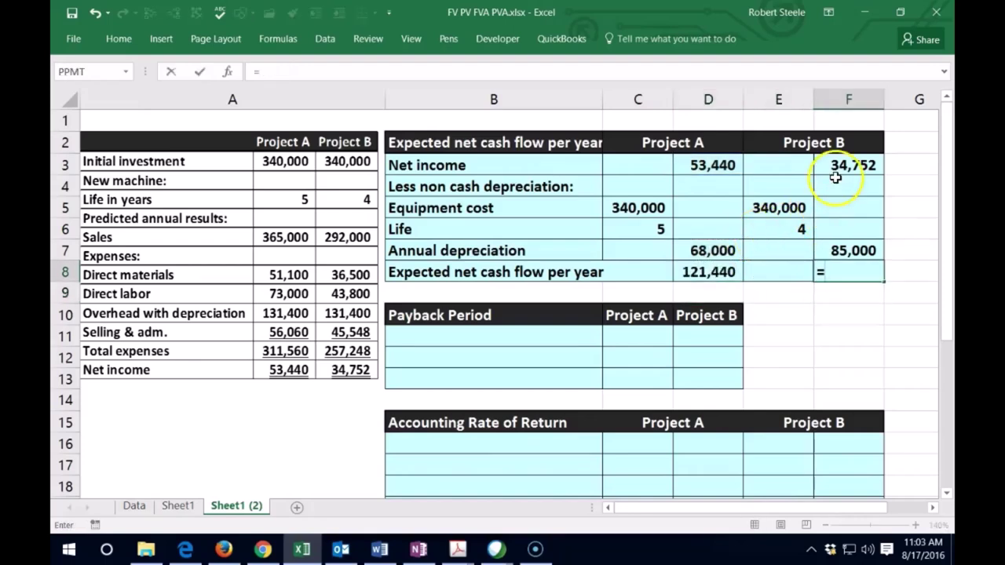
click(835, 166)
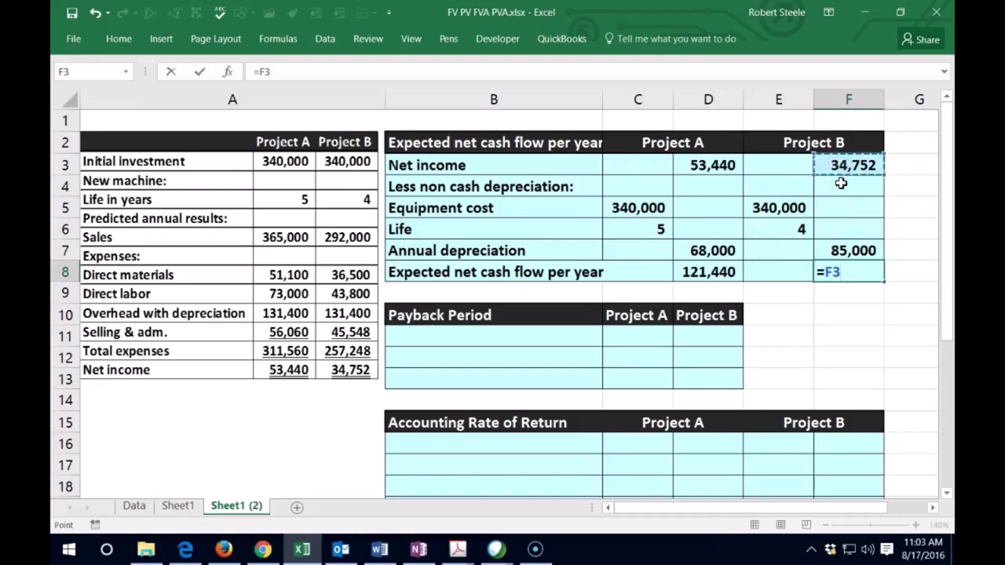
text(+)
click(862, 250)
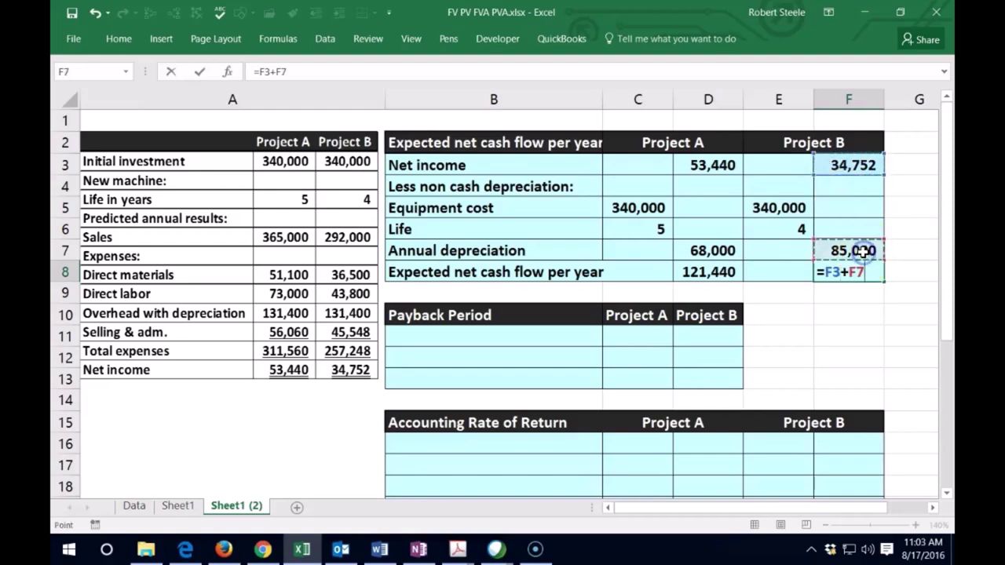
key(Return)
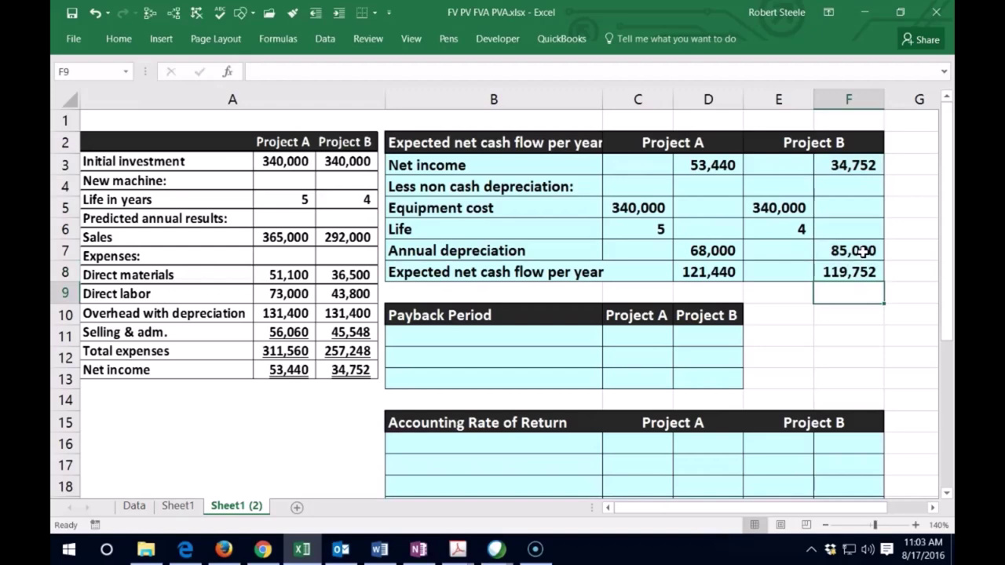
Step: Underline the life values 5 and 4 for Projects A and B
click(639, 233)
click(119, 39)
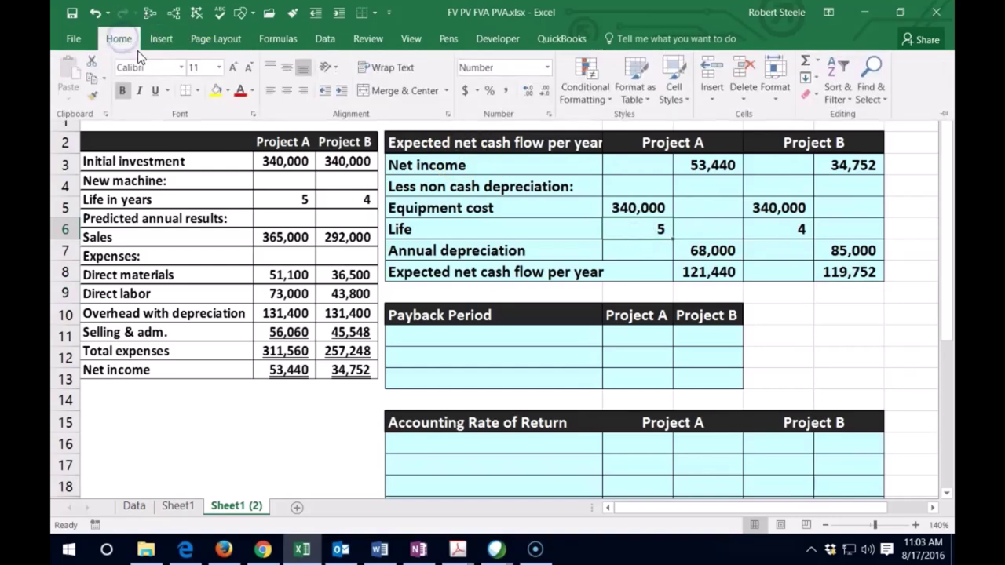
click(155, 90)
click(750, 230)
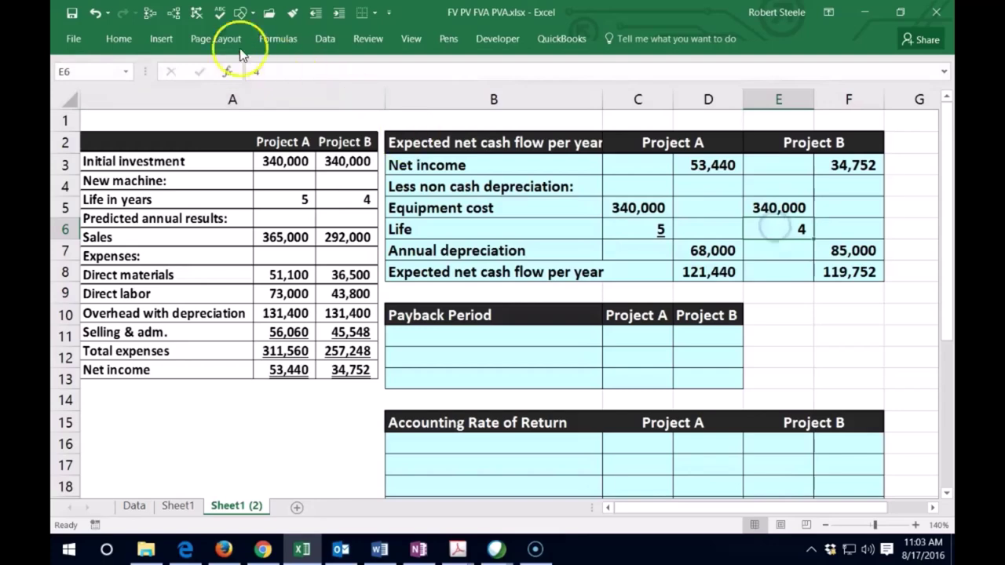
click(118, 38)
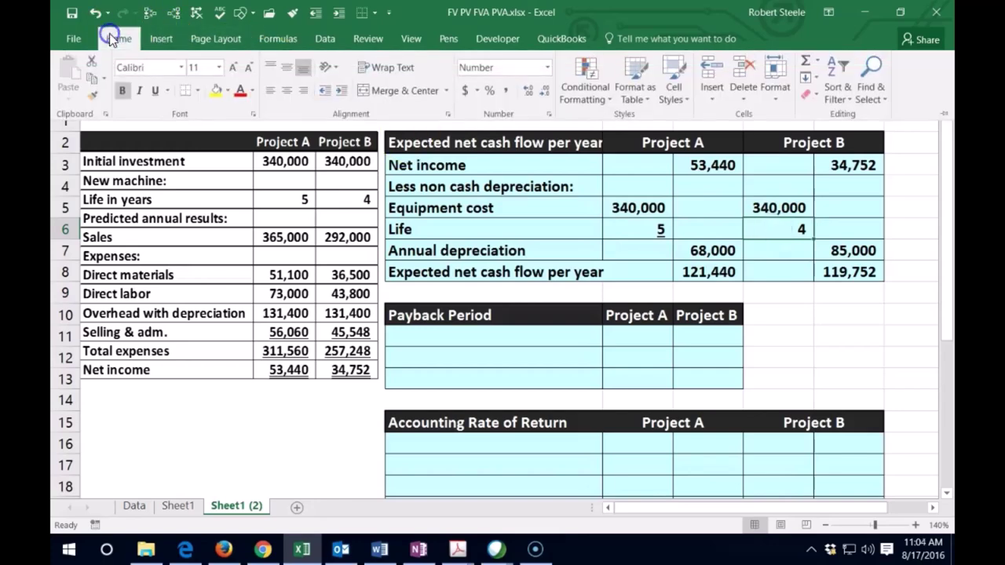
click(151, 92)
Step: Indent the labels from Equipment cost to Expected net cash flow, indenting the last one further
click(558, 204)
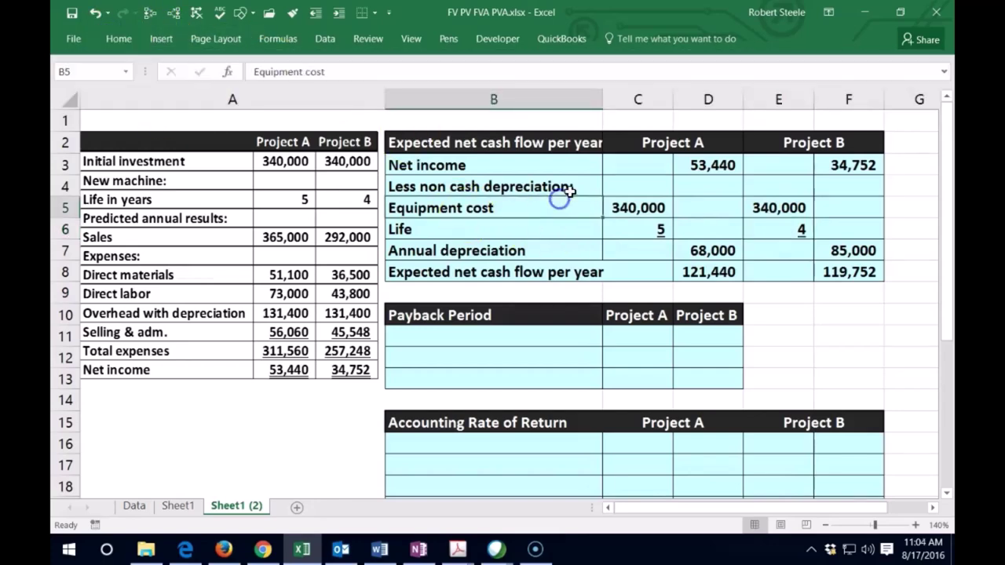
drag(482, 209, 485, 262)
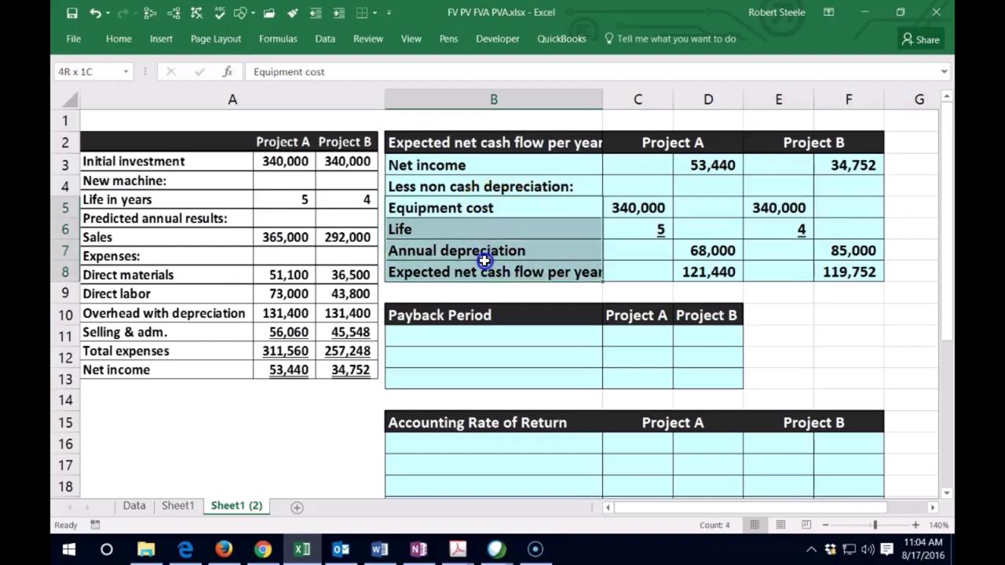
click(119, 39)
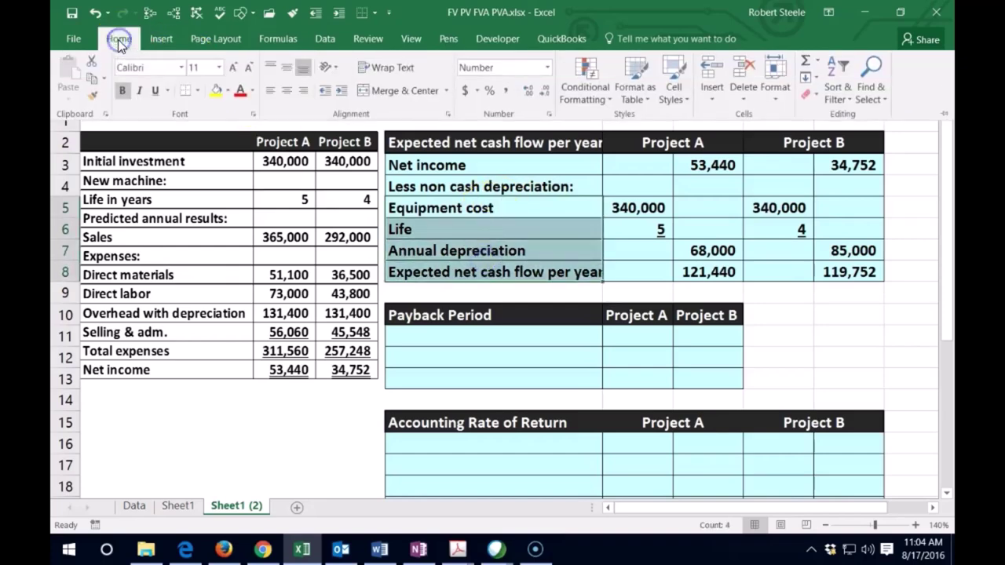
click(341, 91)
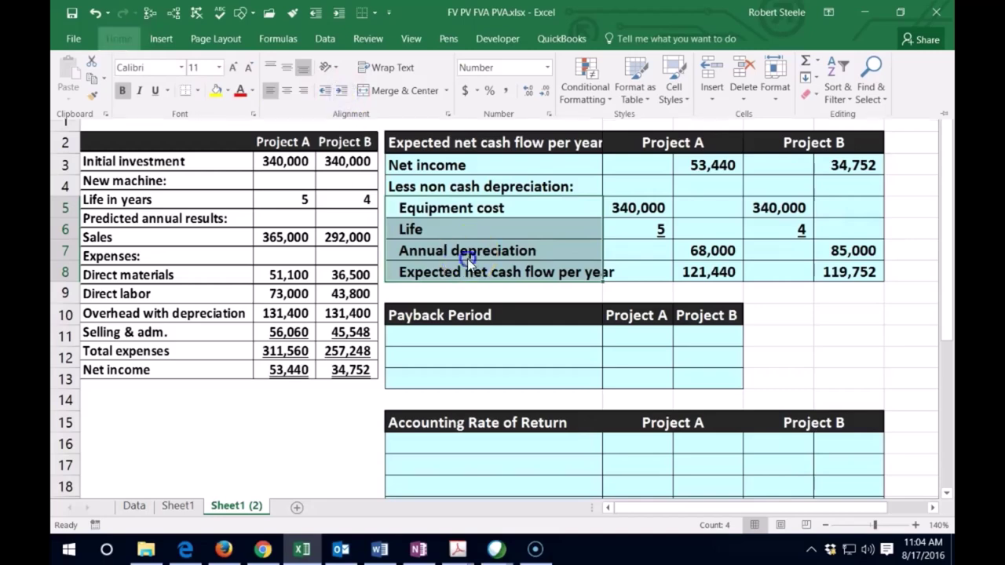
click(433, 267)
click(119, 41)
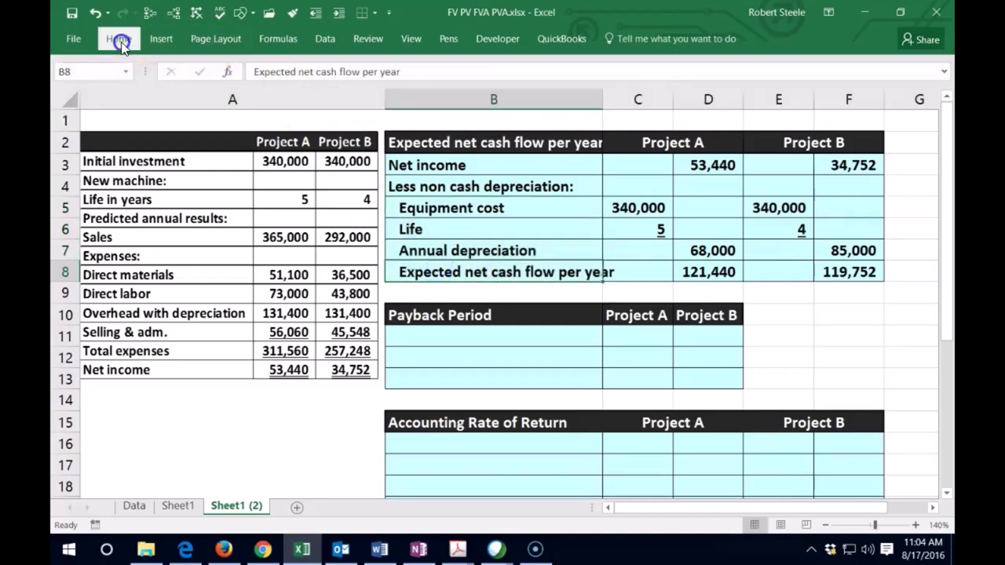
click(339, 90)
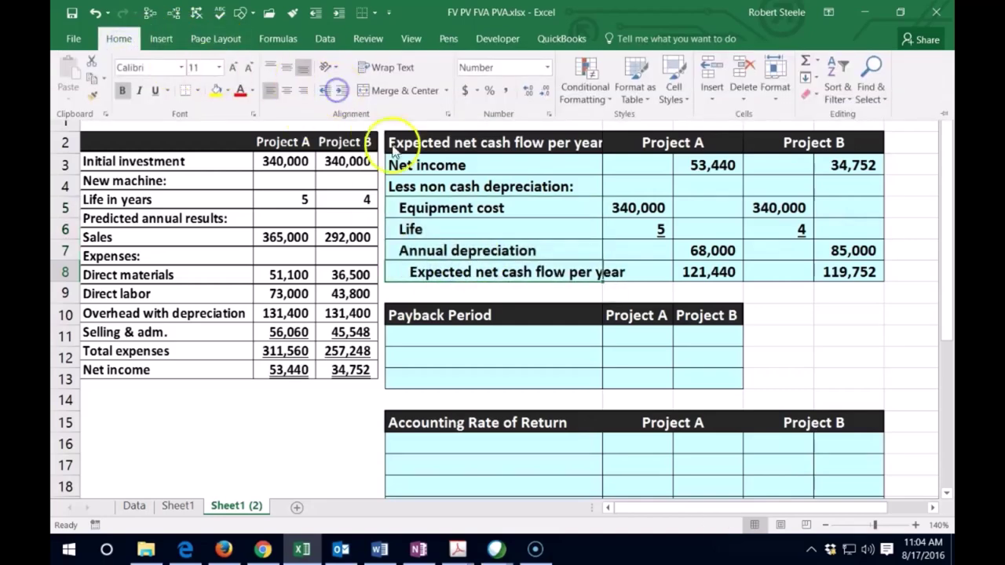
click(489, 250)
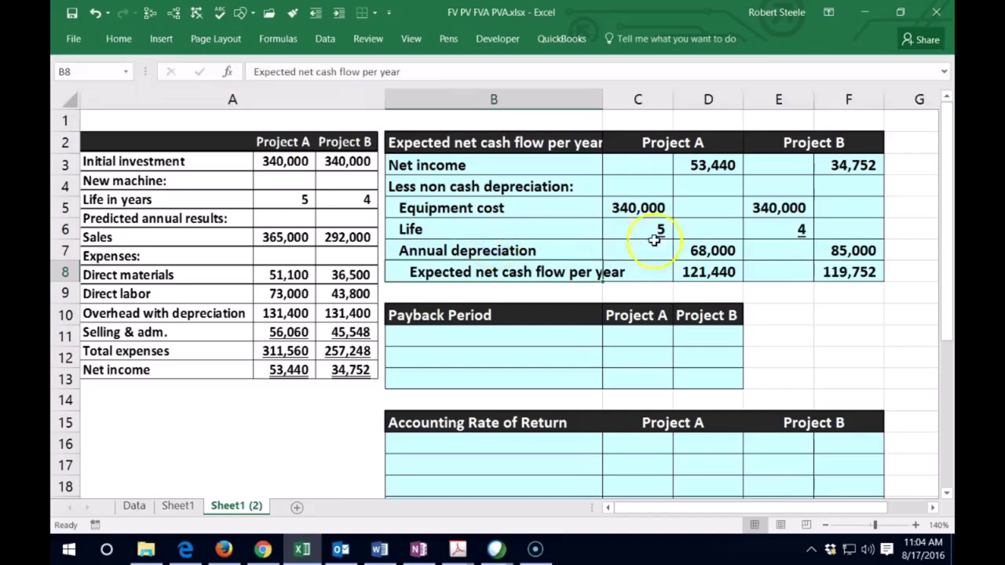
Step: Underline the annual depreciation amounts 68,000 and 85,000
click(712, 249)
click(118, 40)
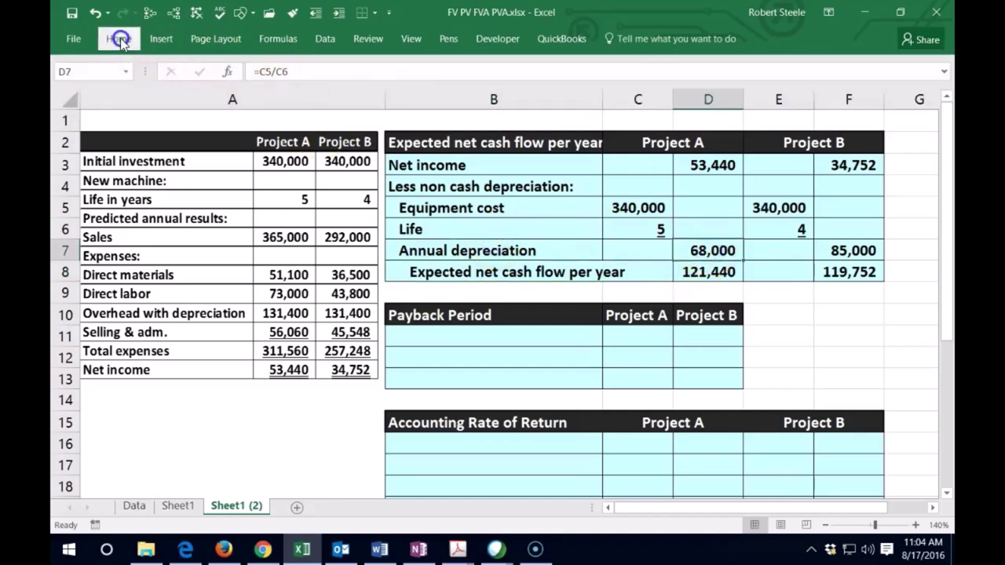
click(154, 90)
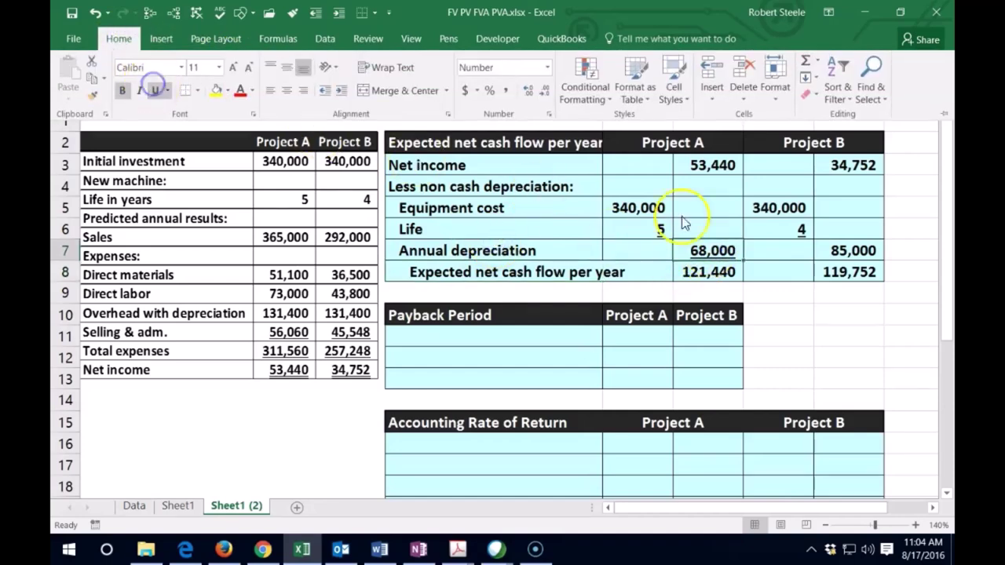
click(847, 245)
click(122, 38)
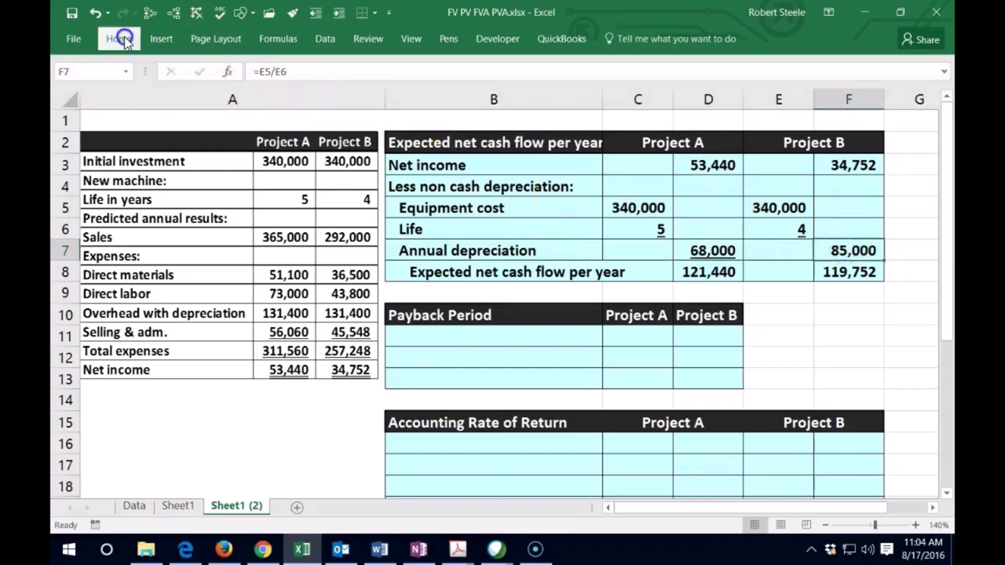
click(155, 90)
Step: Apply Double Underline to both expected net cash flow totals in D8 and F8
click(721, 271)
ctrl+click(863, 271)
click(119, 38)
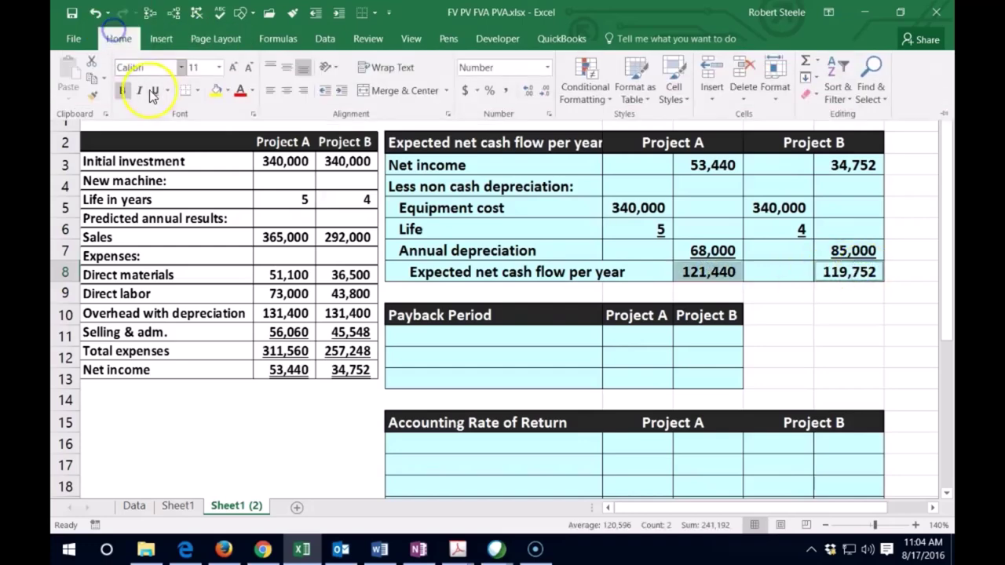
click(166, 91)
click(177, 125)
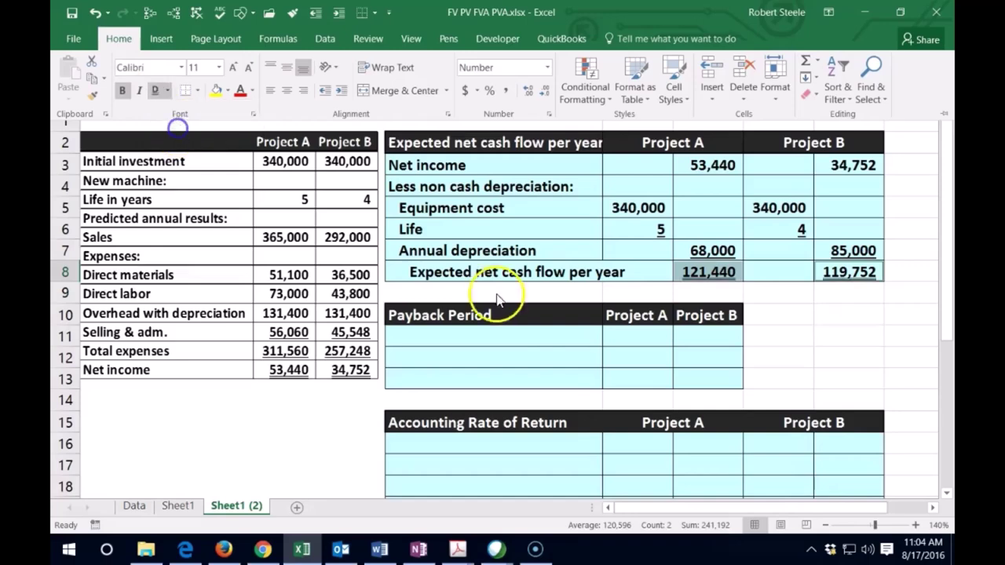
click(594, 349)
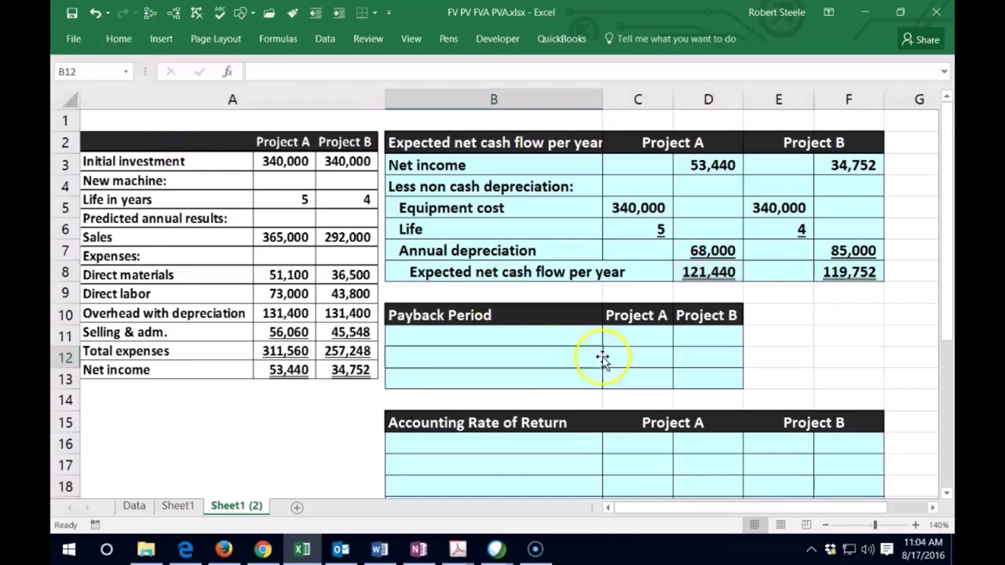
Step: Add a 'Cost of investment' row with 340,000 for both projects
drag(605, 369, 473, 382)
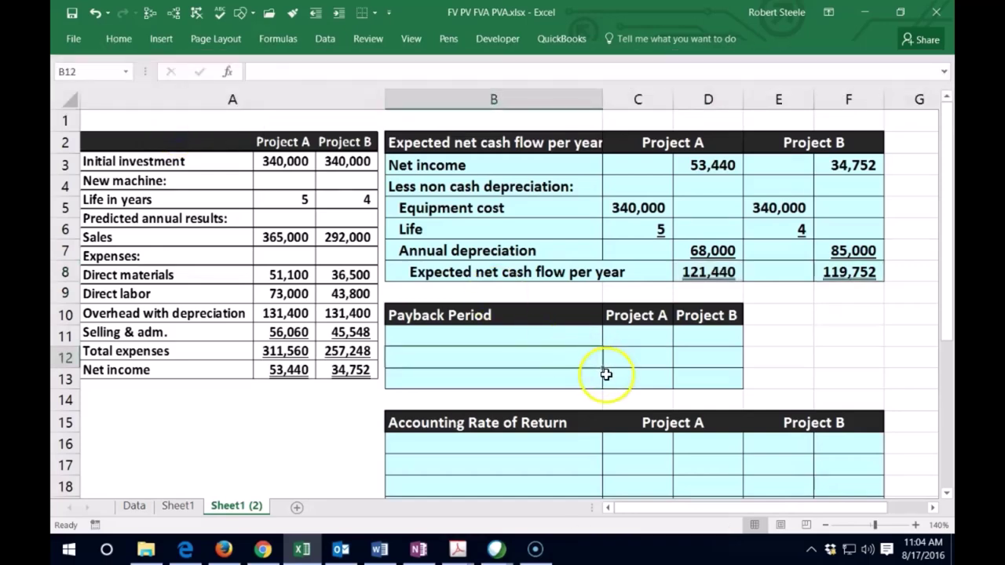
click(432, 340)
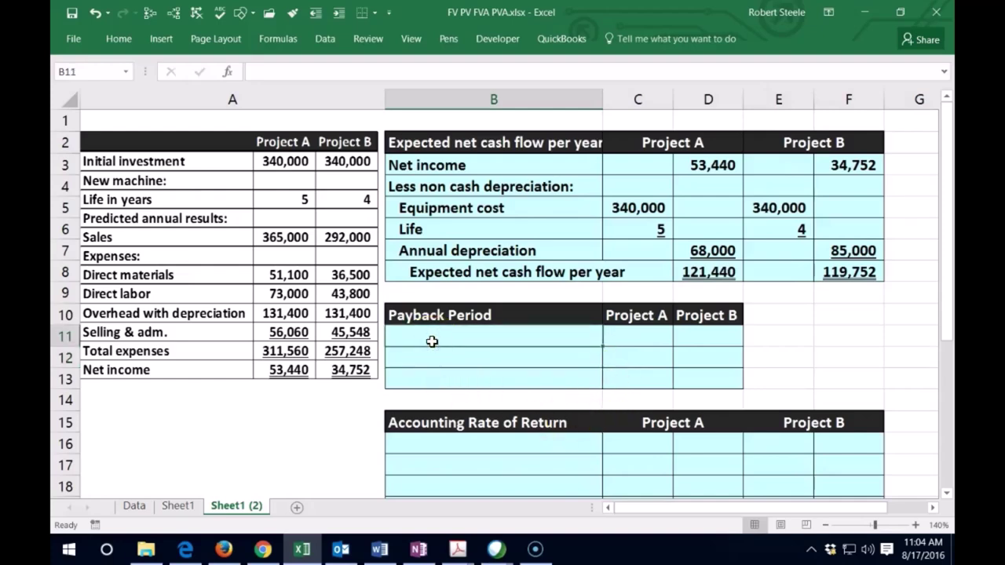
drag(432, 340, 435, 357)
click(423, 342)
text(Co)
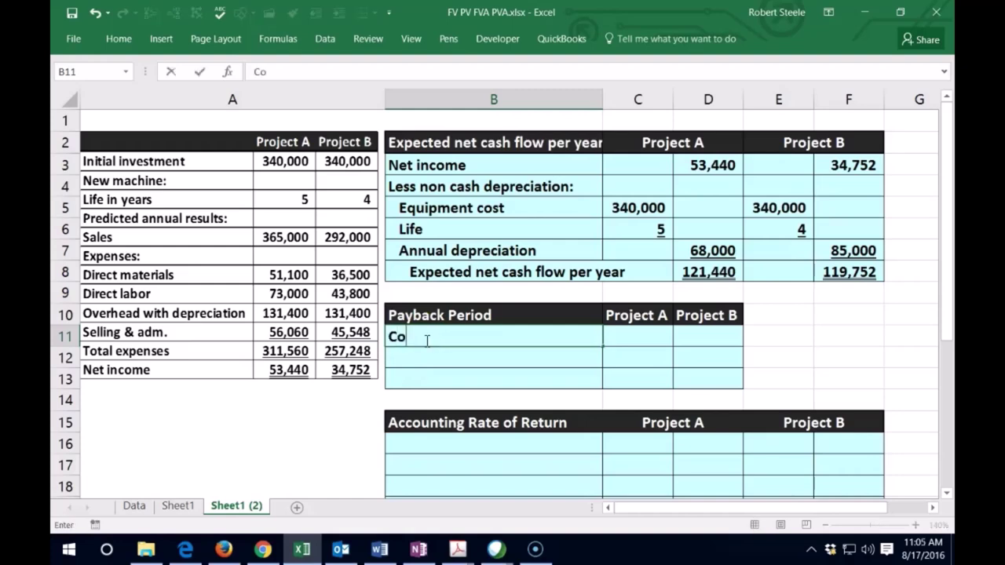
text(st of inve)
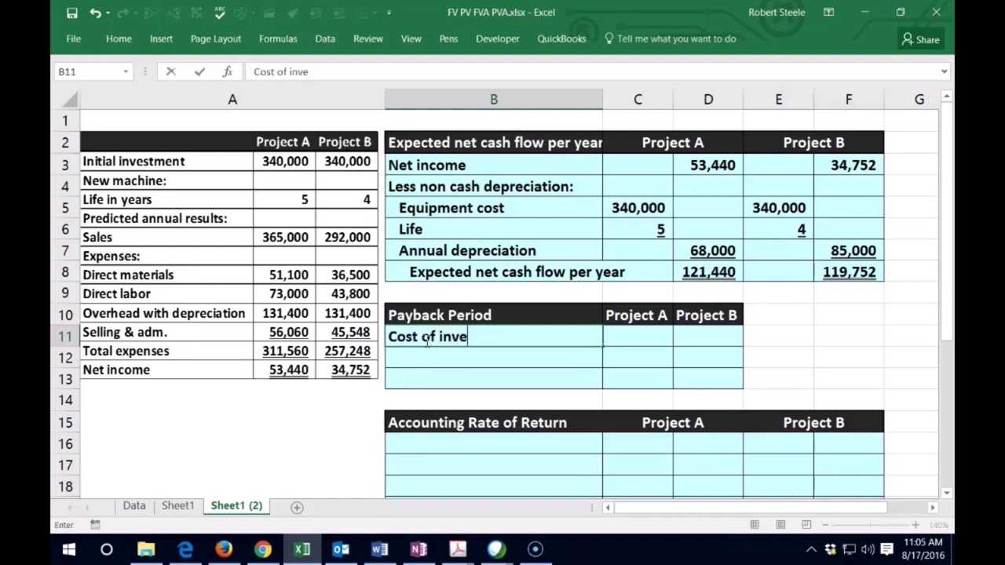
text(stment)
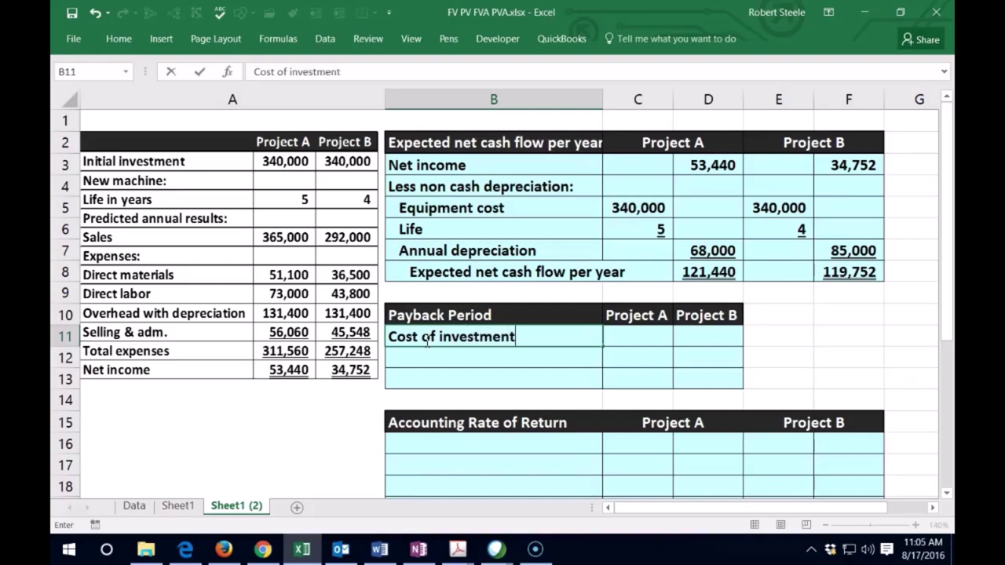
key(Tab)
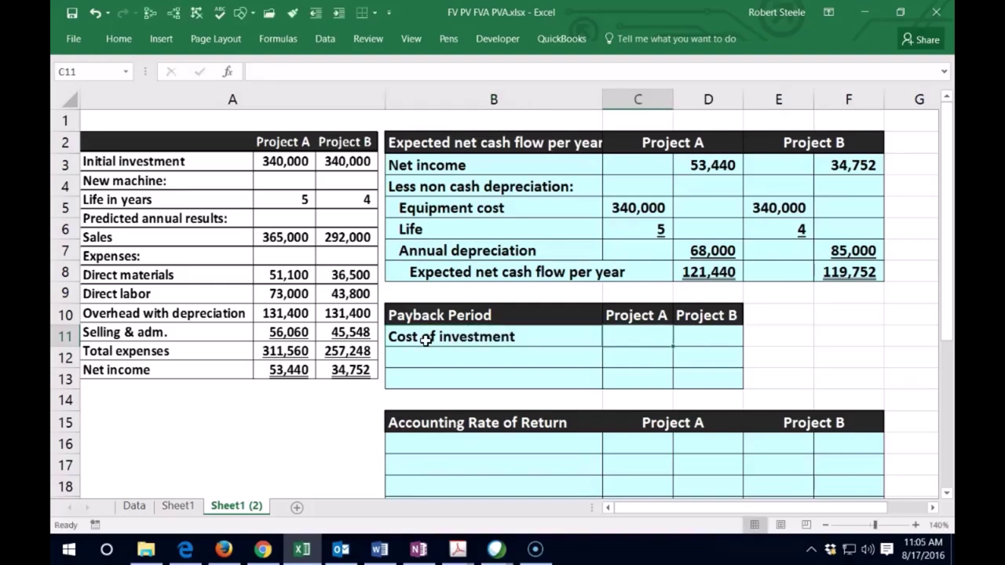
text(34)
text(0,0)
key(Tab)
text(34)
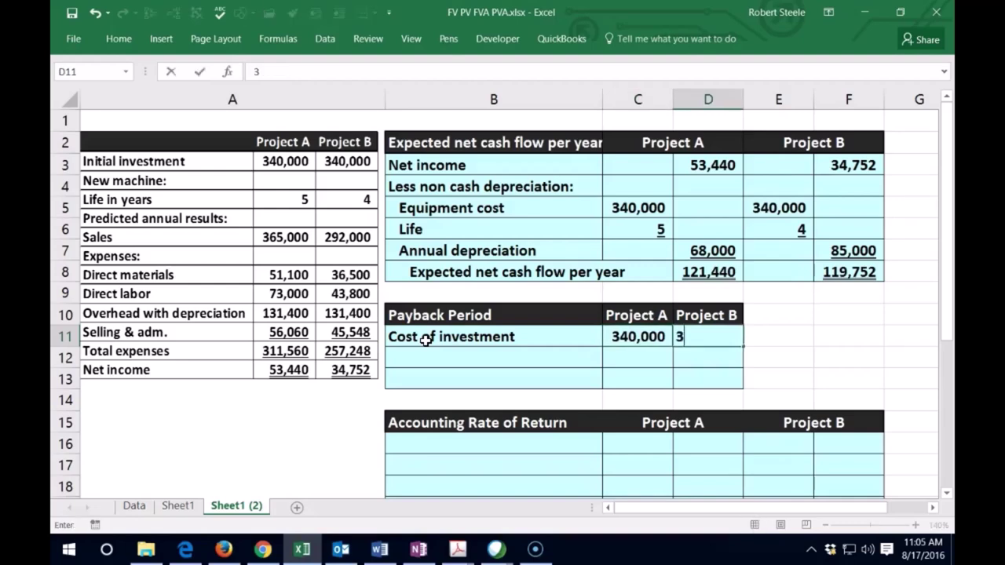
text(0,00)
key(Return)
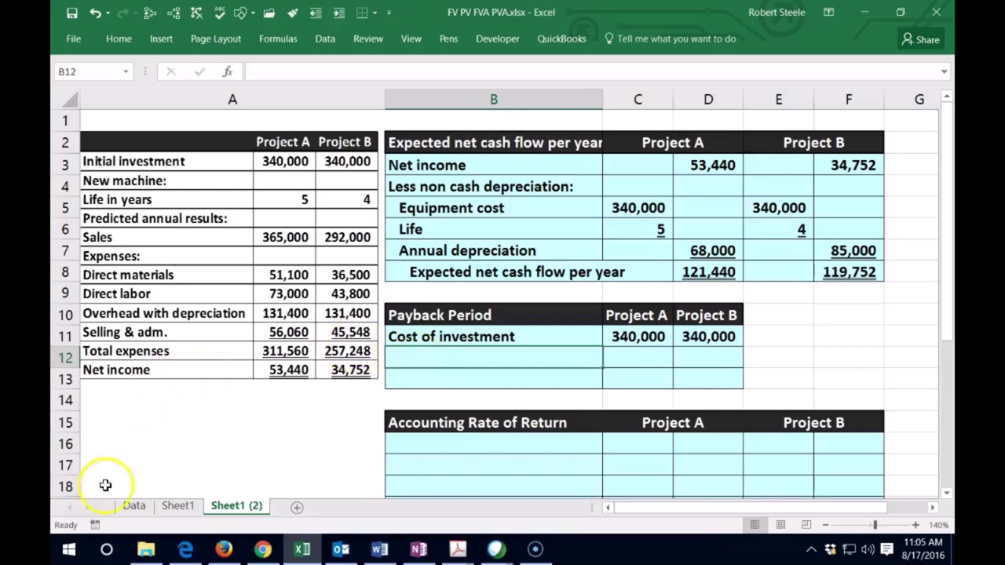
Step: Add a '(/) Annual net cash flow' row linking to =D8 and =F8
text((/) Annual net cash flow)
key(Tab)
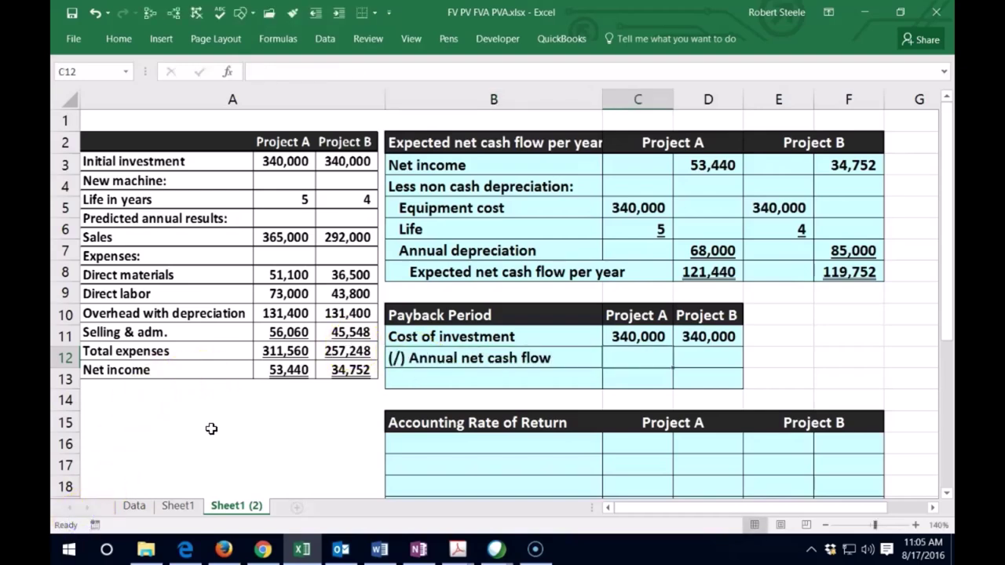
text(=)
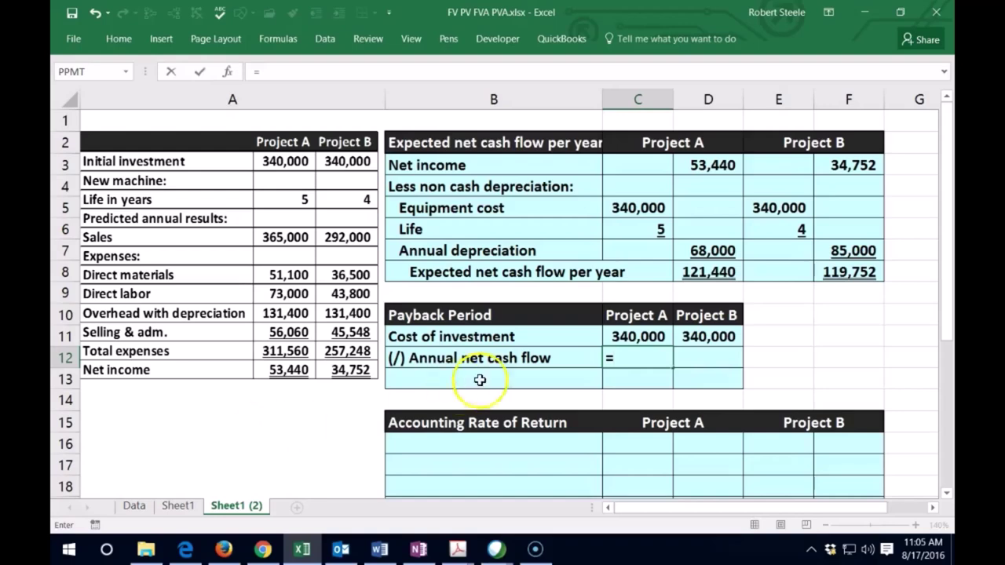
click(710, 272)
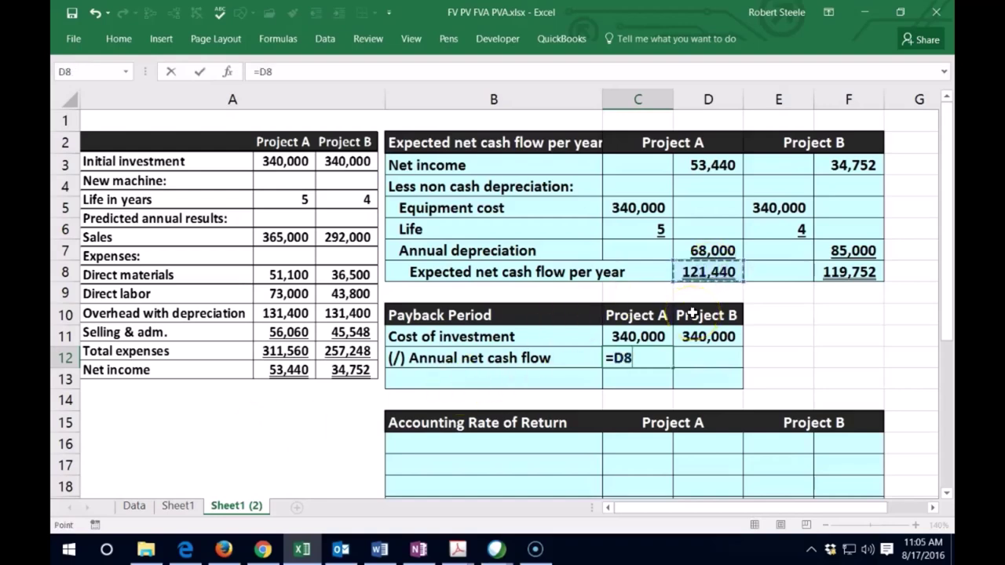
key(Tab)
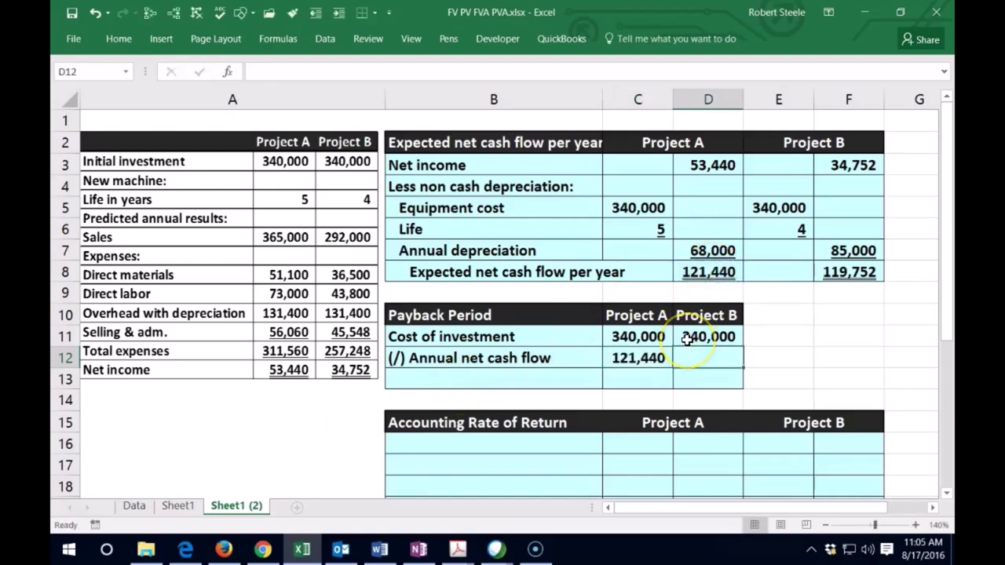
text(=)
click(864, 272)
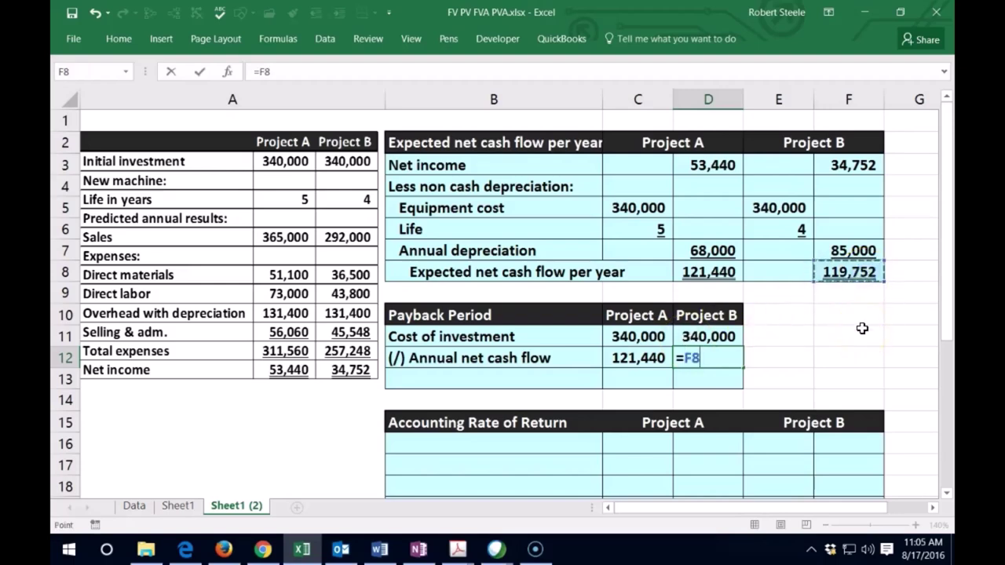
key(Return)
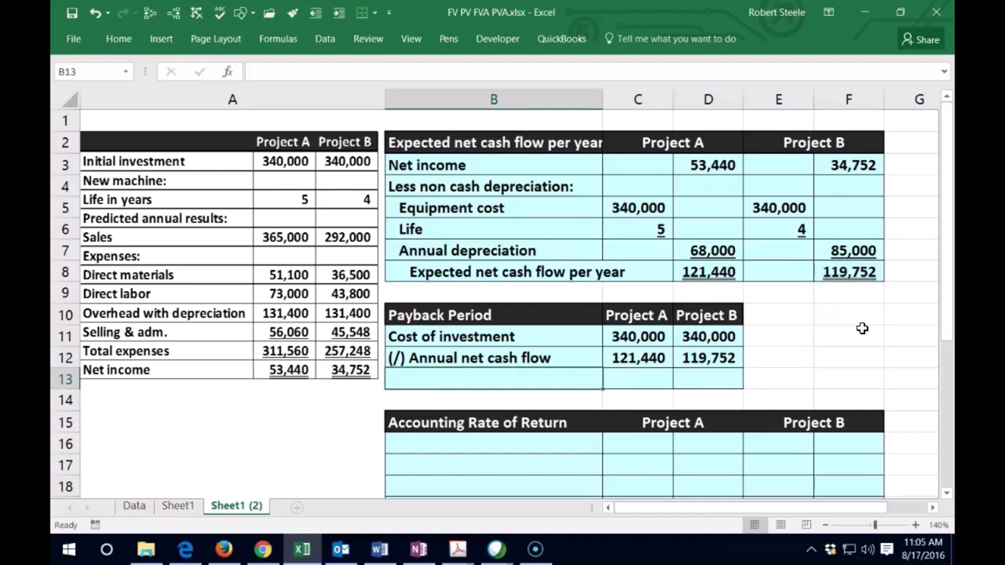
Step: Add a 'Payback period' row with Project A's =C11/C12, shown to two decimals as 2.80
text(Pay)
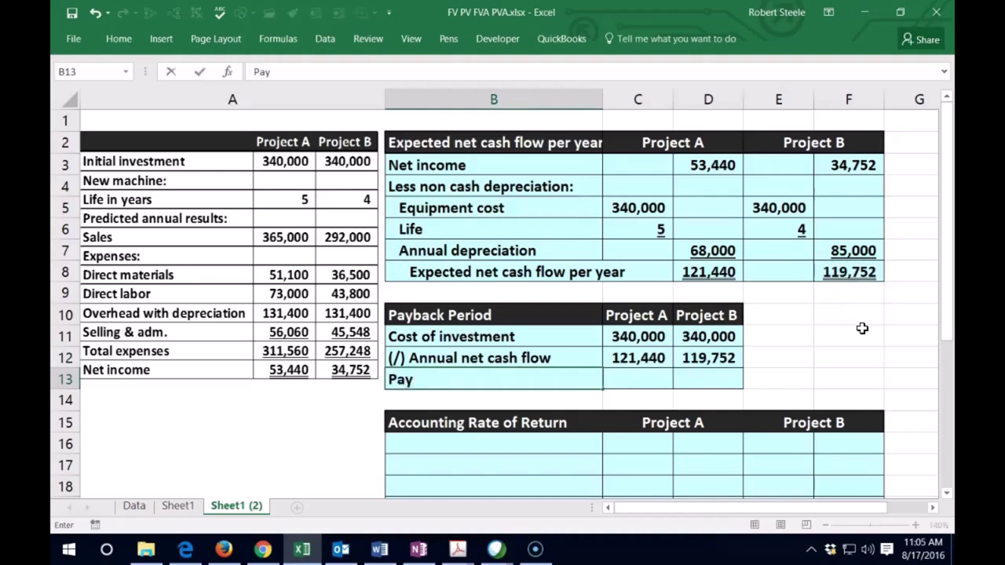
text(back period)
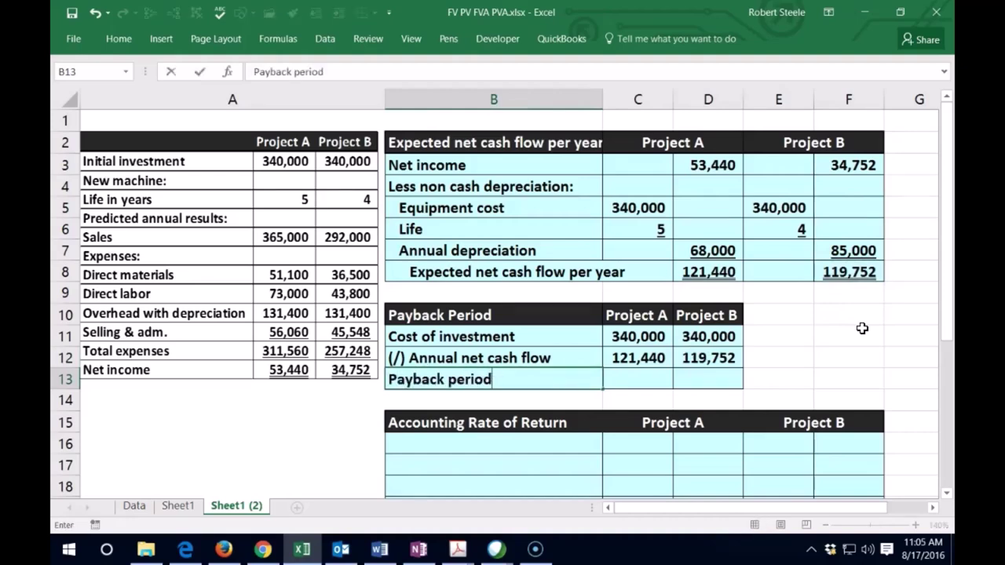
key(Tab)
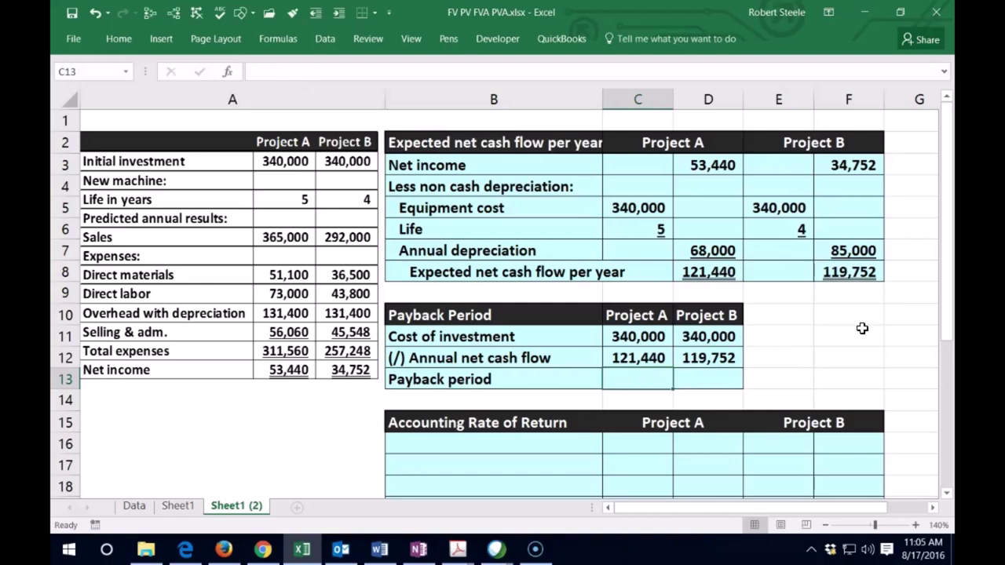
text(=)
click(637, 340)
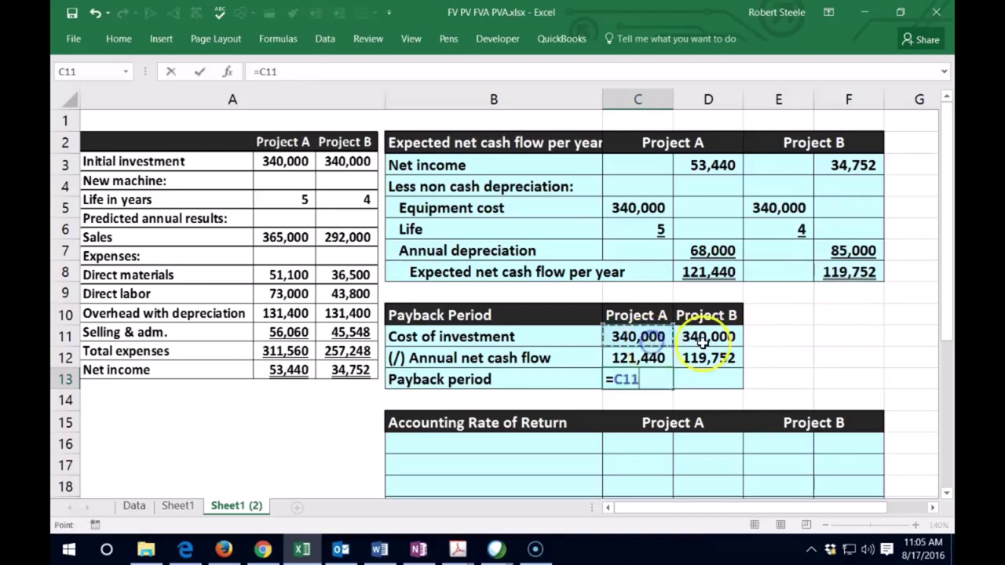
text(/)
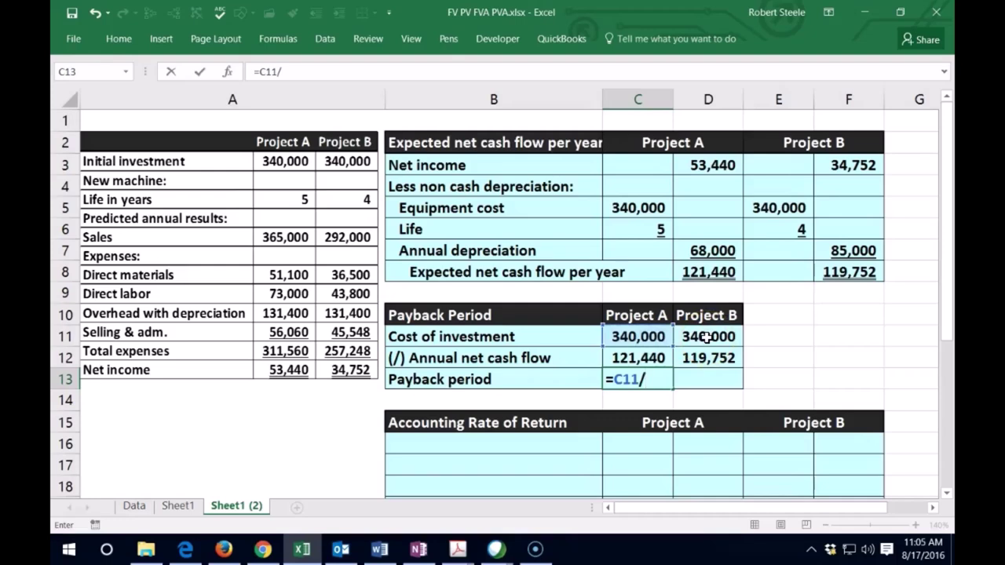
click(634, 362)
key(Return)
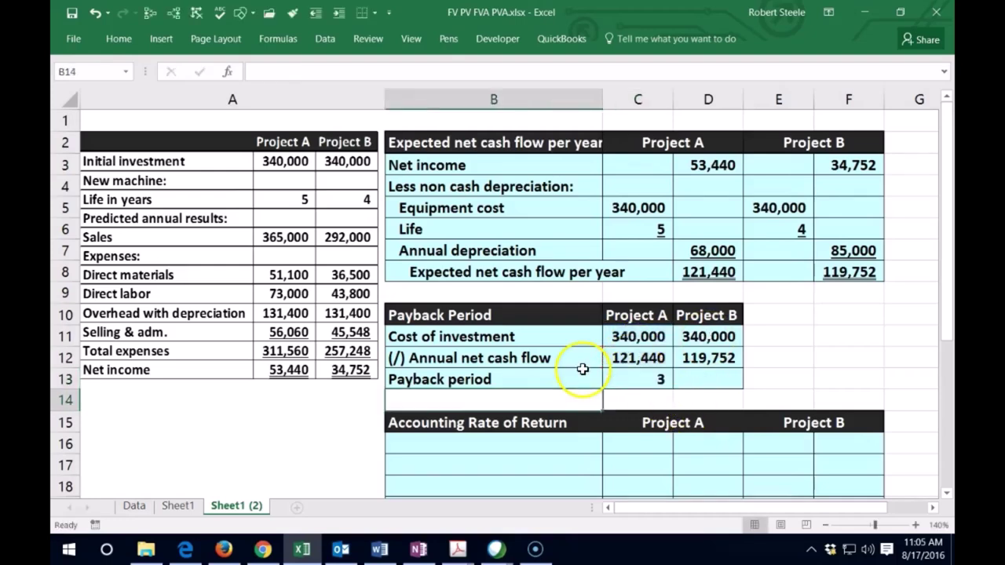
key(Up)
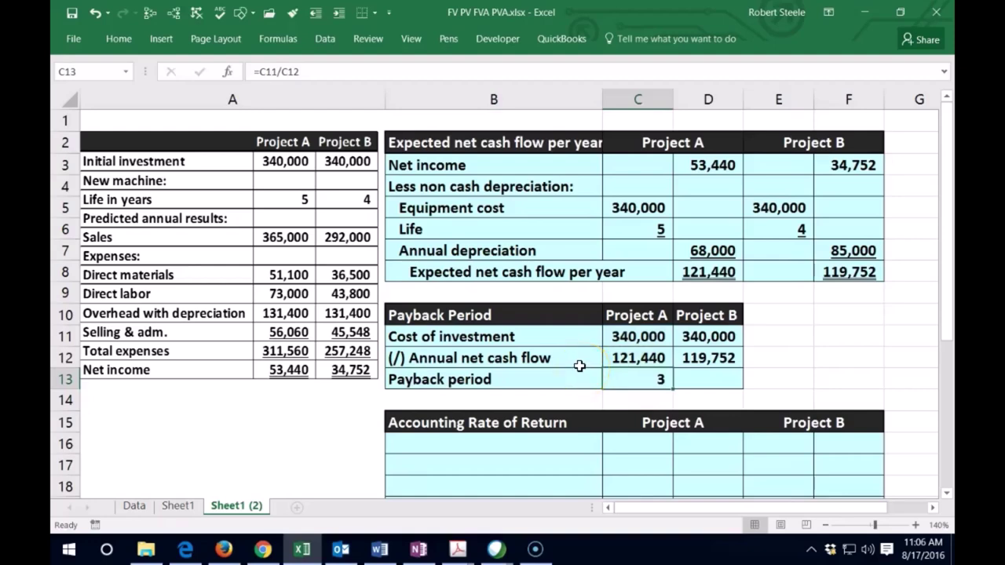
click(119, 39)
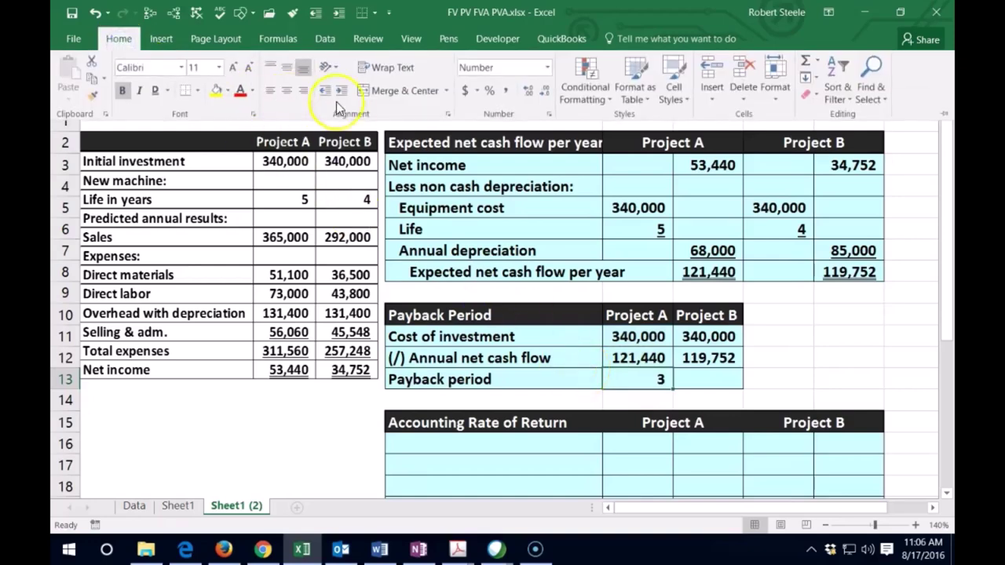
click(528, 90)
click(527, 90)
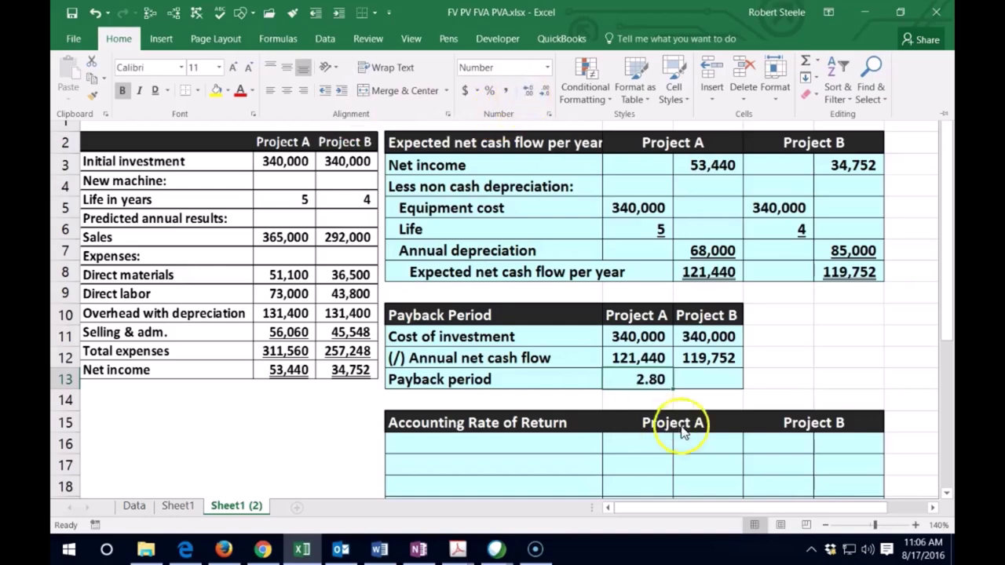
click(702, 411)
Step: Enter Project B's payback period as =D11/D12, increasing decimals to show 2.84
click(699, 384)
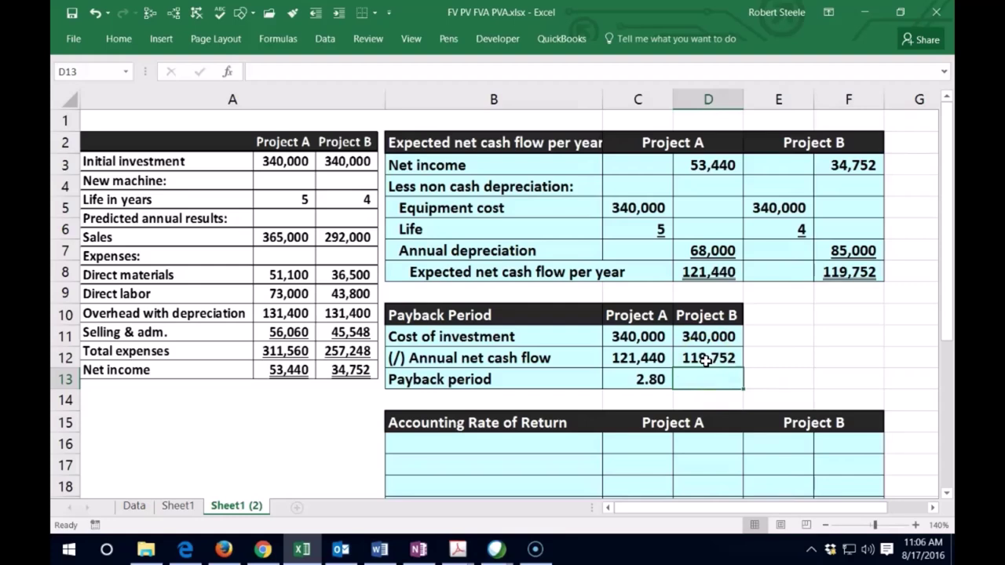
text(=)
click(735, 336)
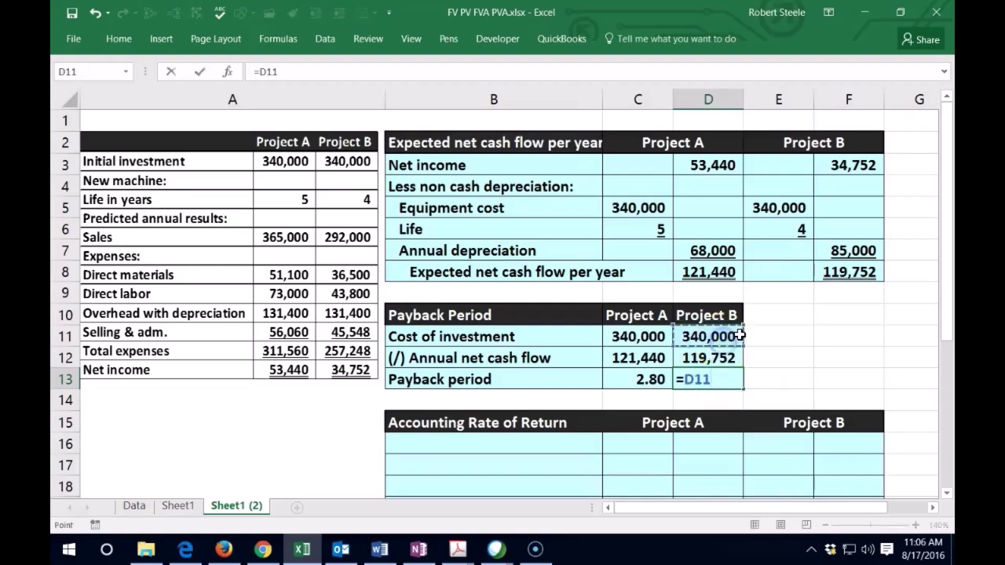
text(/)
click(732, 357)
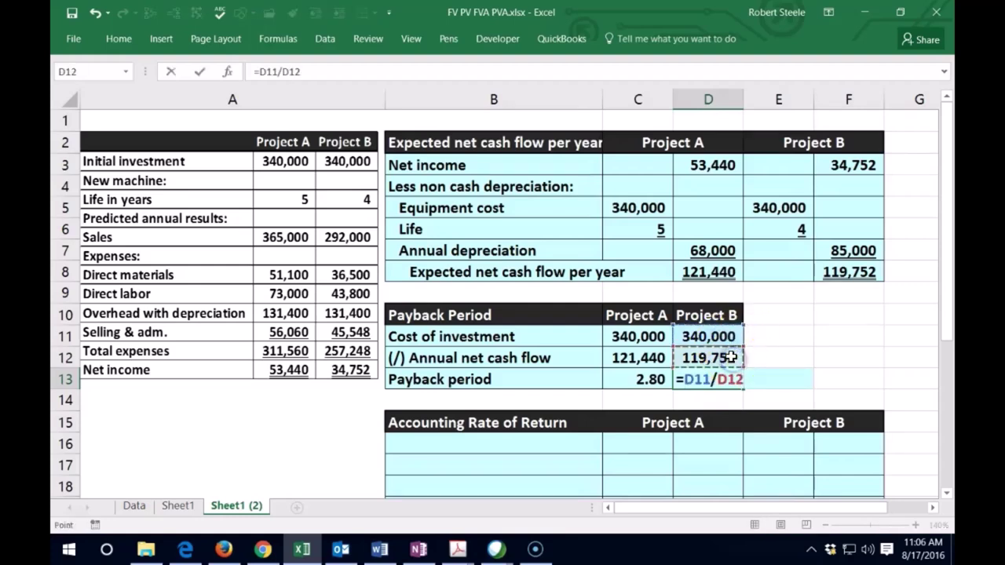
key(Return)
key(Up)
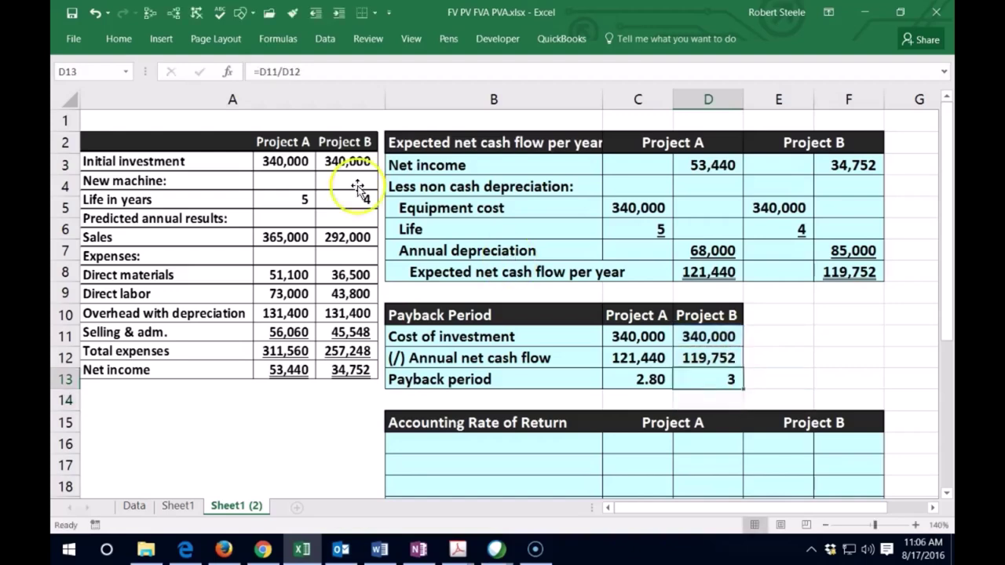
click(118, 39)
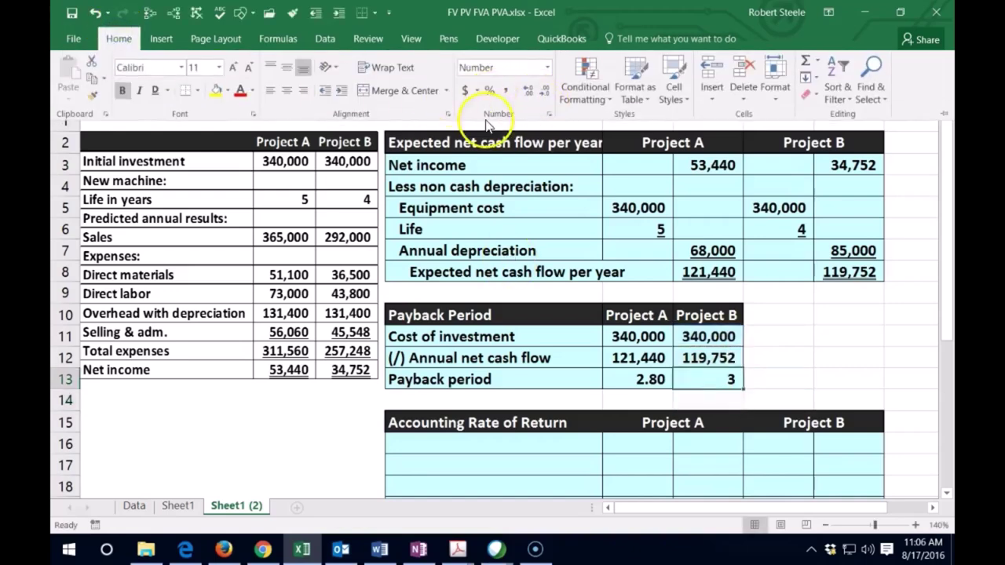
click(527, 90)
click(528, 90)
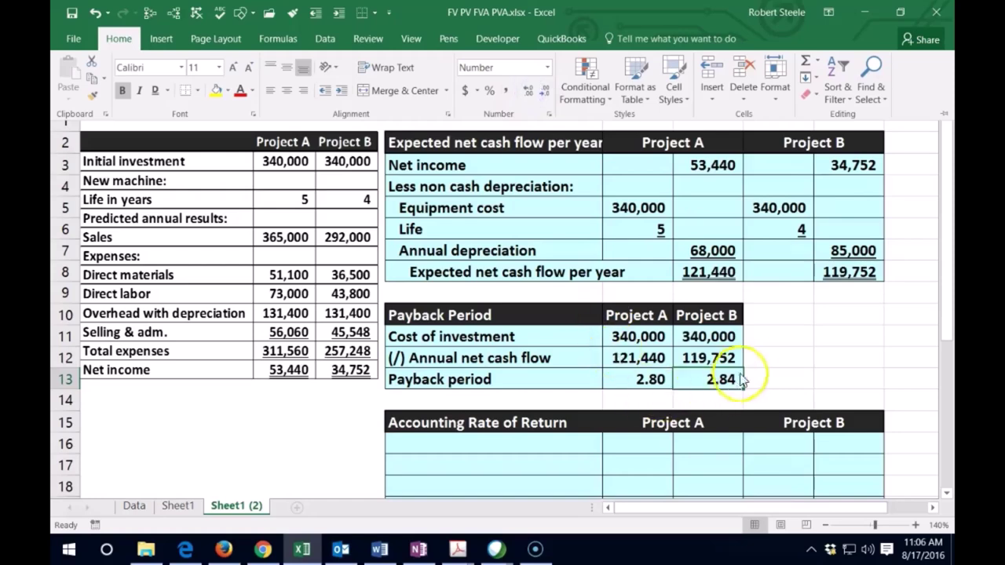
click(779, 381)
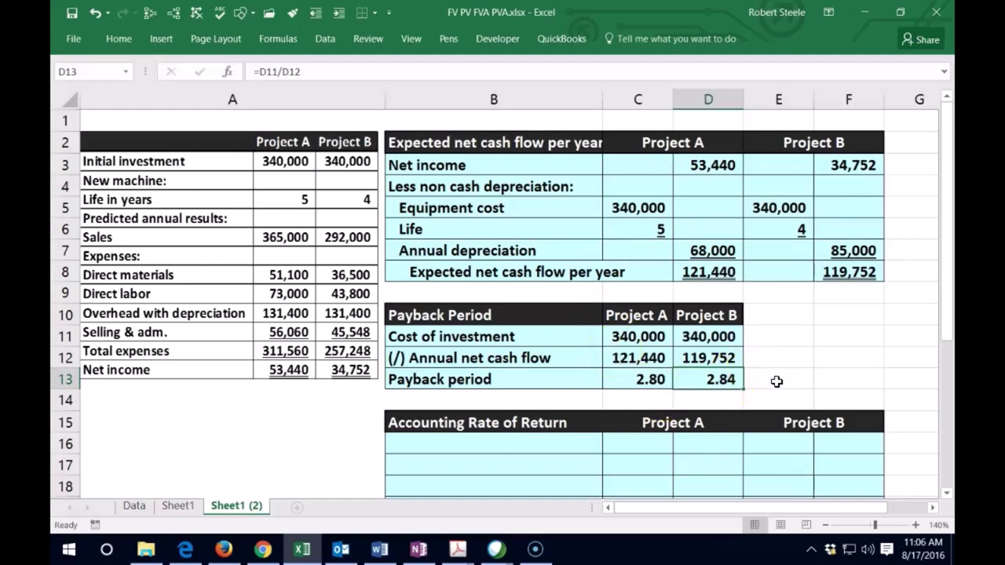
click(776, 382)
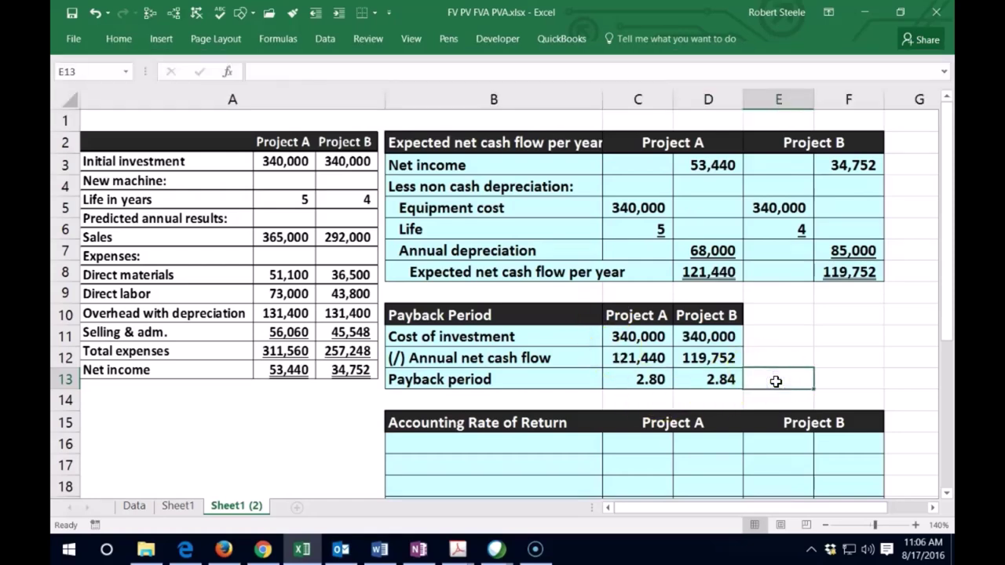
click(777, 379)
Step: Underline both annual net cash flow figures in C12:D12
drag(640, 358, 673, 358)
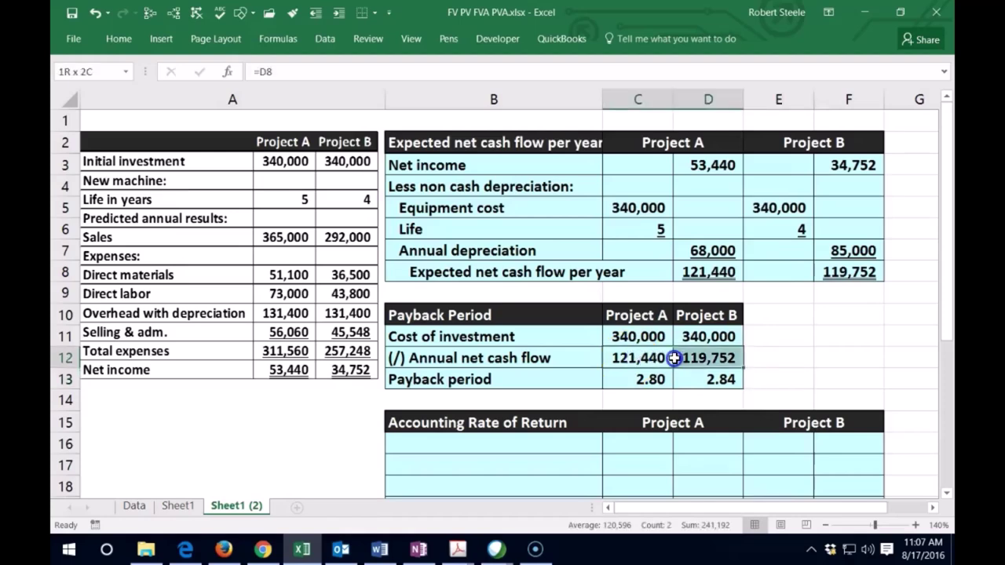
click(119, 40)
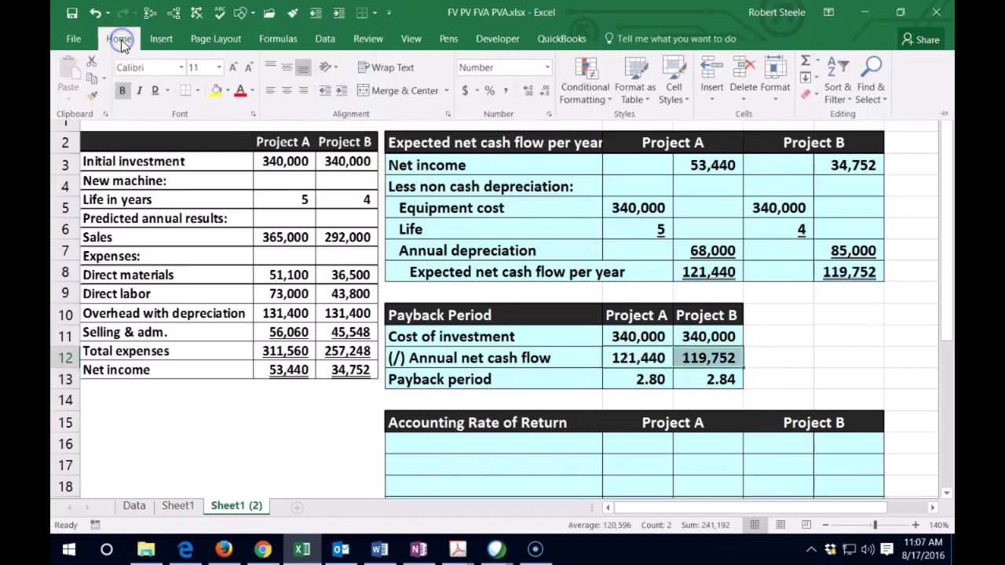
click(155, 91)
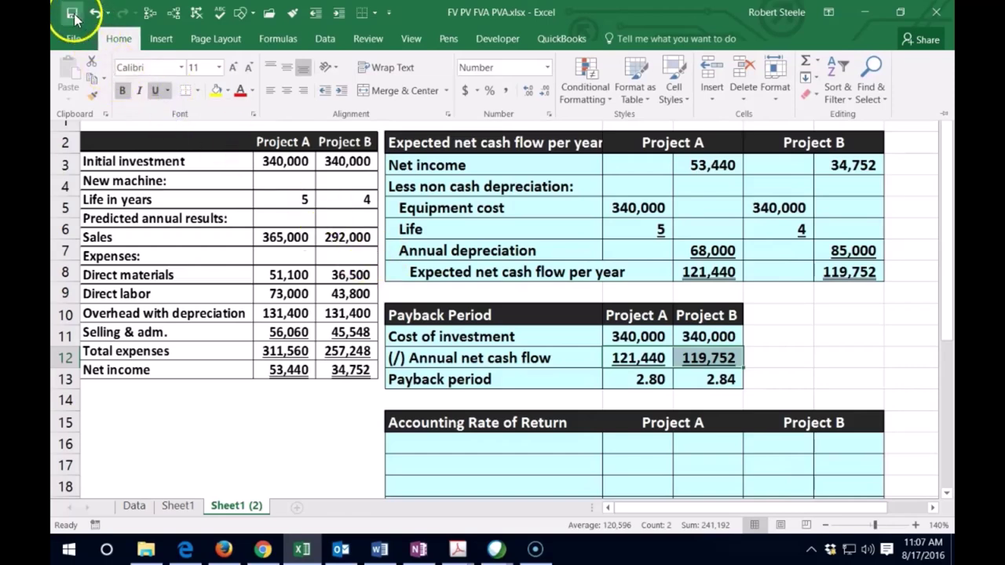
Step: Apply Double Underline to the payback periods 2.80 and 2.84 in C13:D13
click(640, 373)
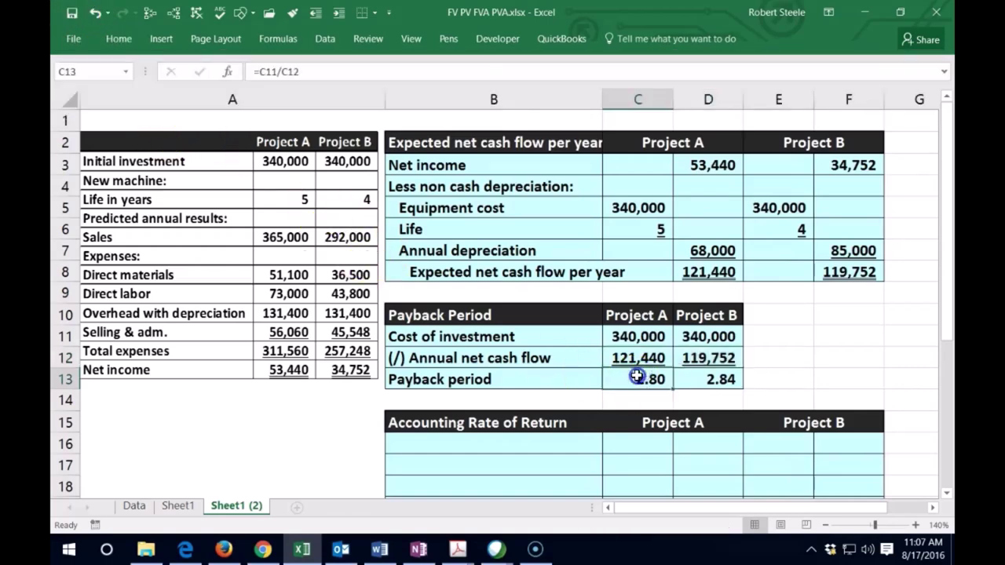
drag(640, 372, 709, 377)
click(118, 41)
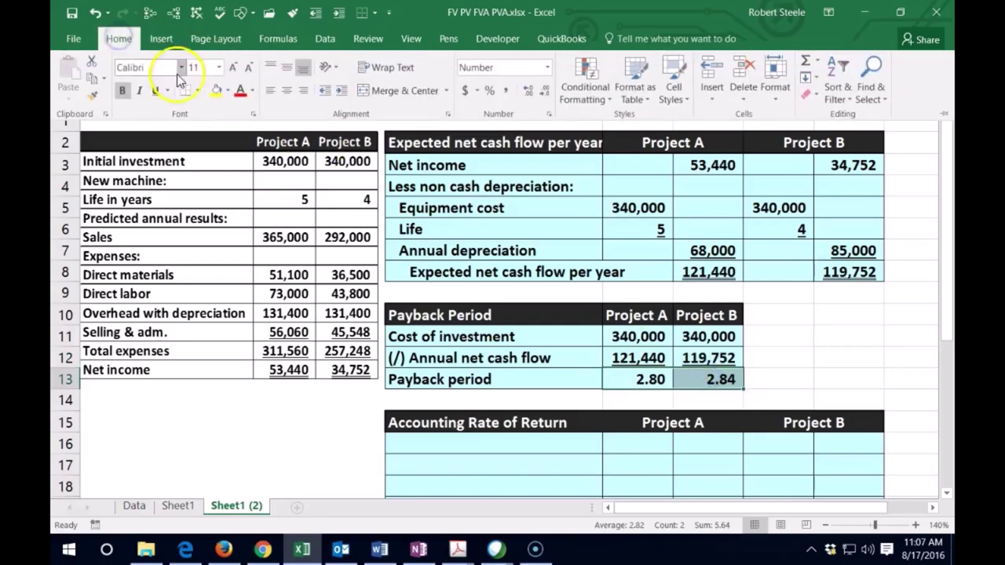
click(172, 93)
click(172, 128)
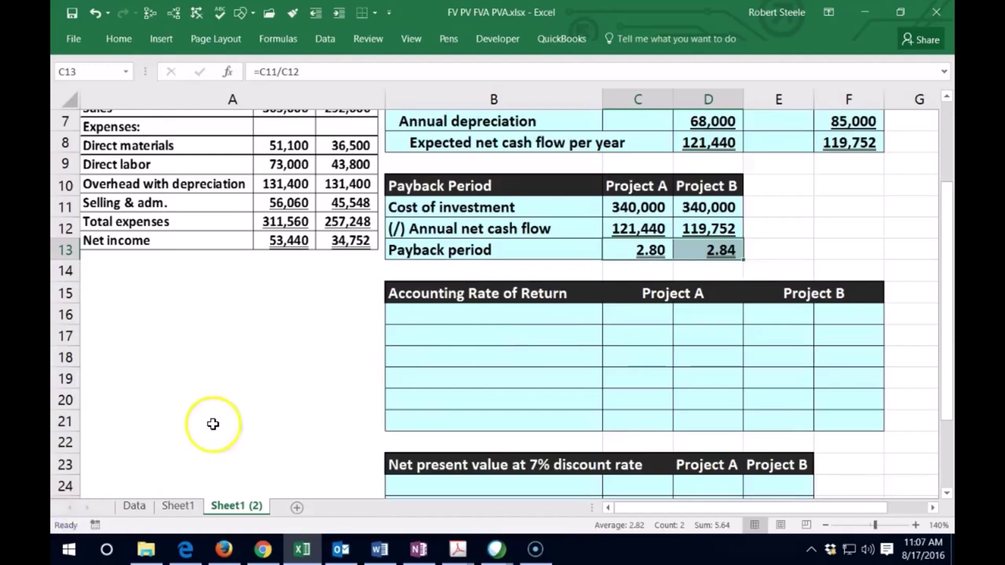
Step: Enter the Net income row: 53,440 for Project A and 34,752 for Project B
click(437, 316)
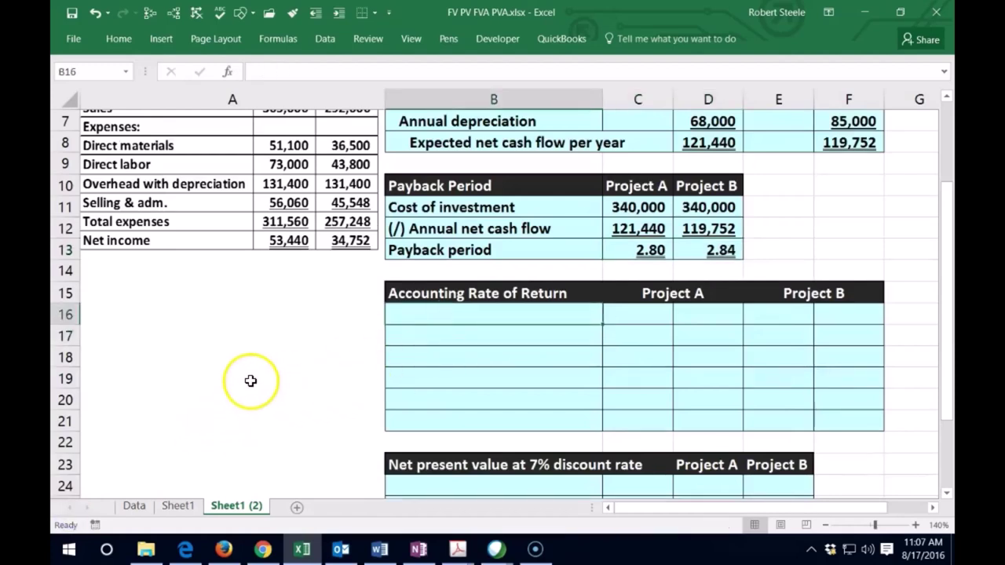
text(Net in)
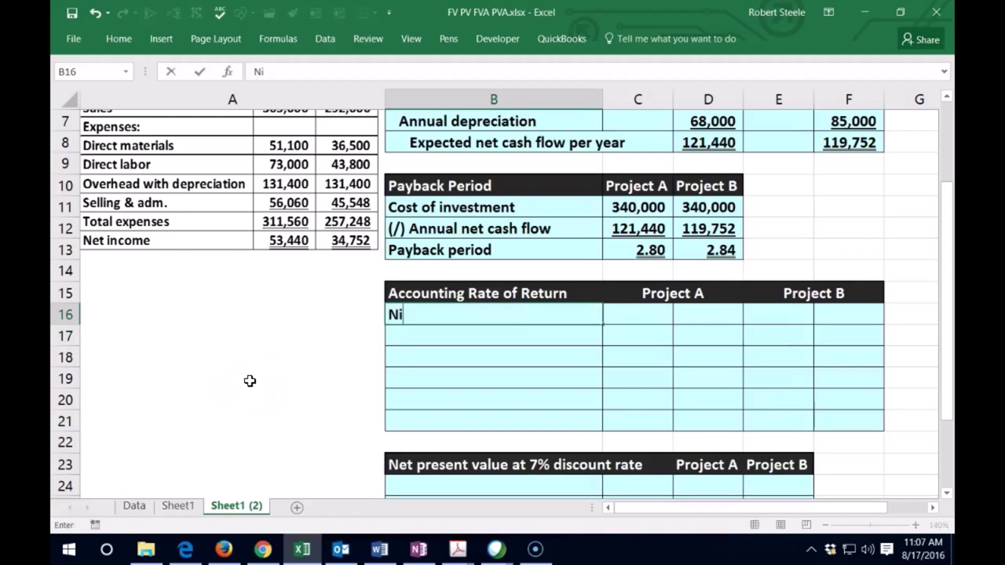
text(come)
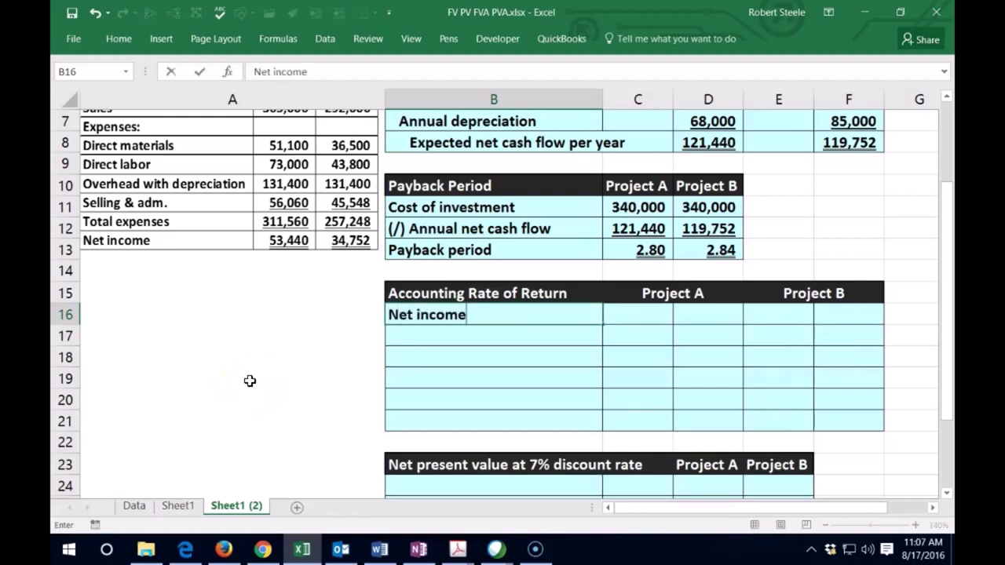
key(Tab)
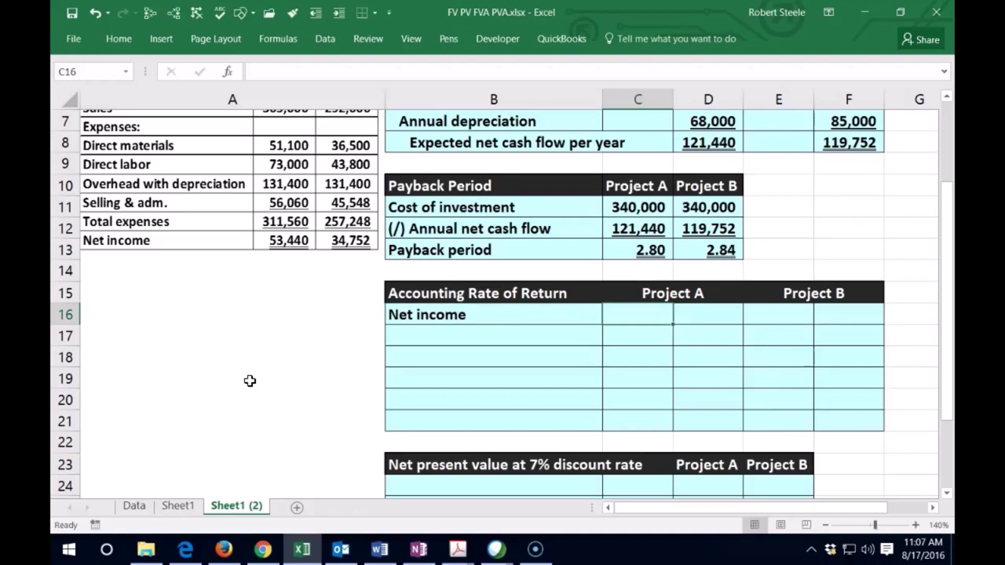
key(Right)
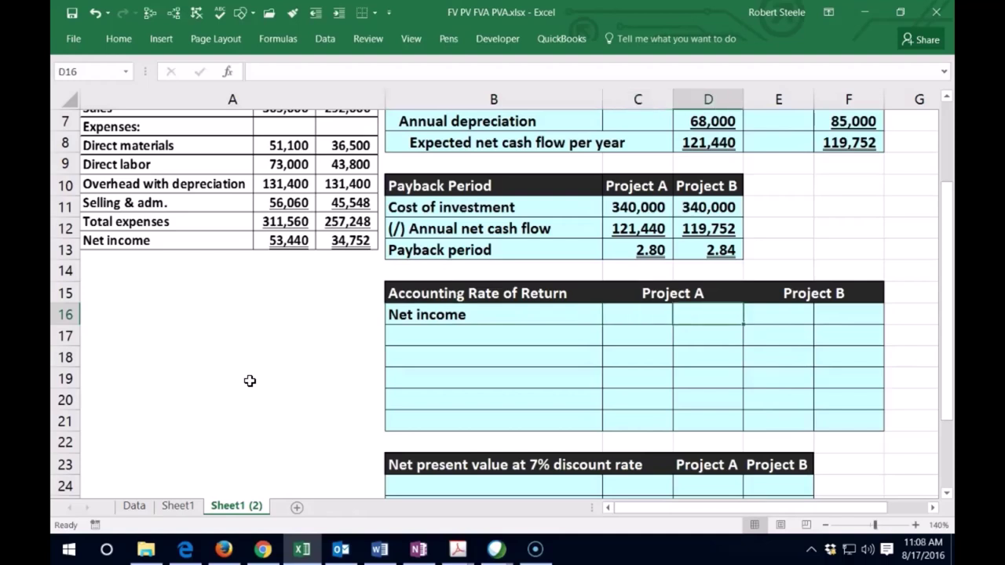
text(53,440)
key(Tab)
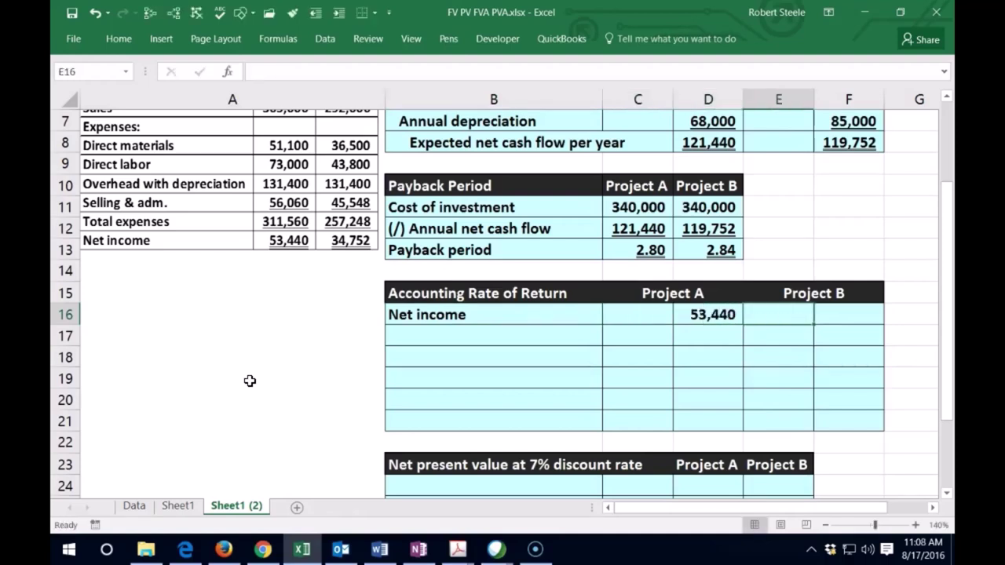
key(Right)
text(3)
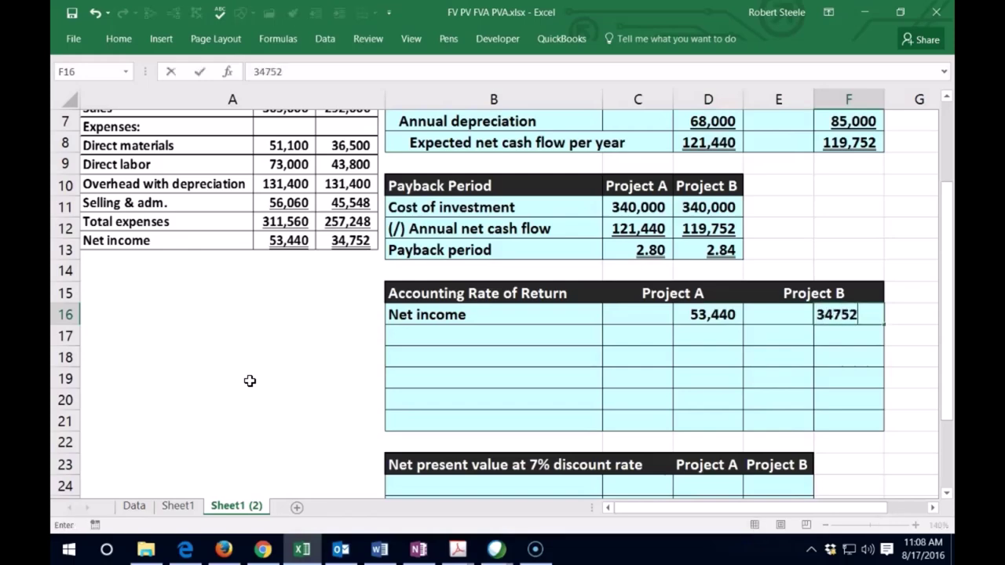
key(Return)
scroll(196, 393, up, 2)
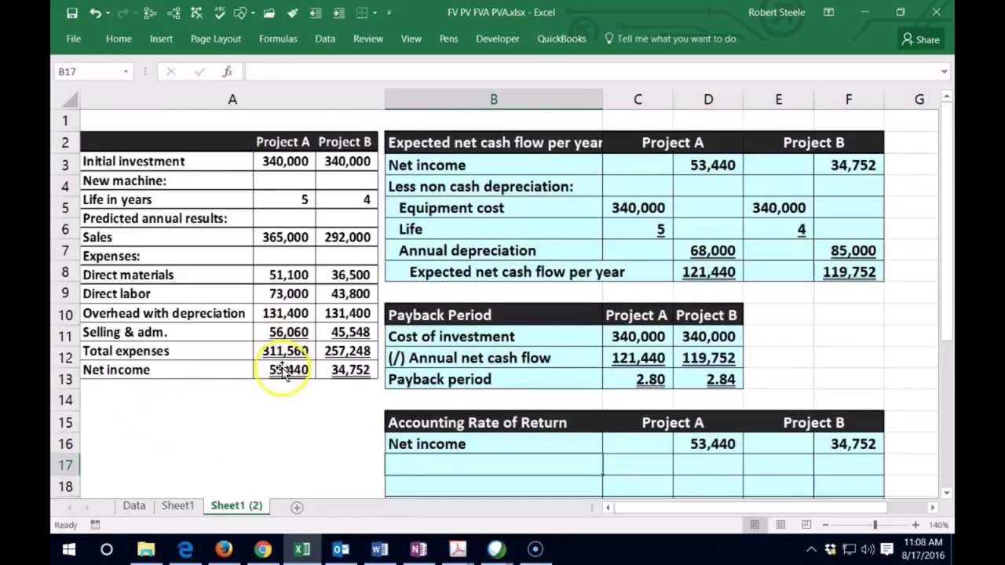
scroll(338, 374, down, 2)
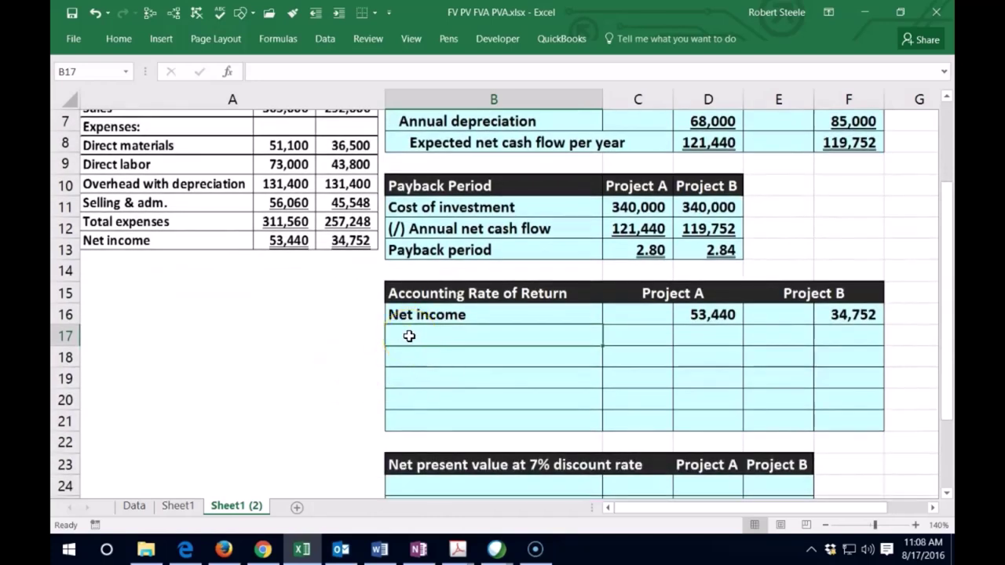
Step: Add the '(/) Annual average investment:' label below net income
text((/) Annual average investment:)
key(Return)
scroll(228, 351, up, 2)
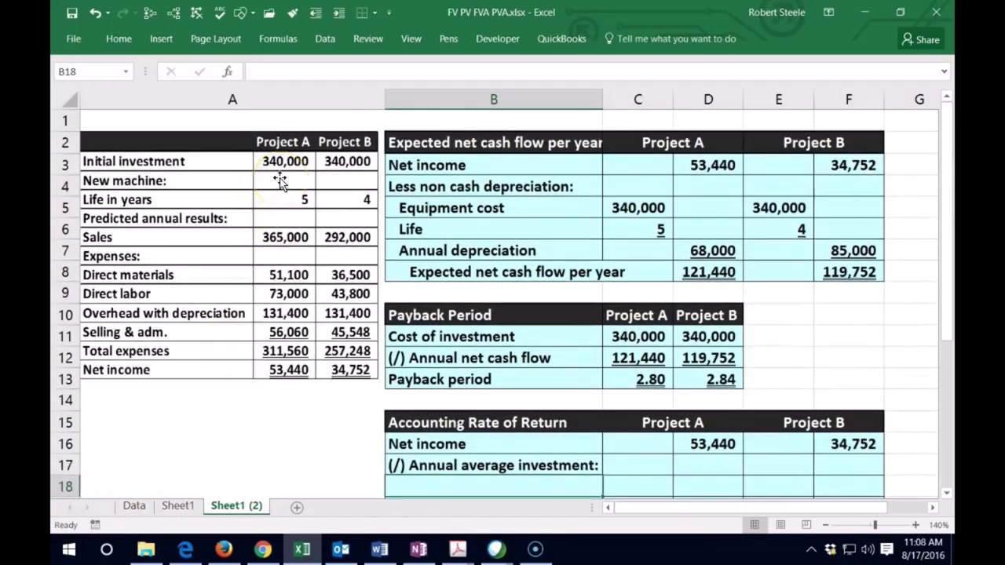
scroll(281, 181, down, 1)
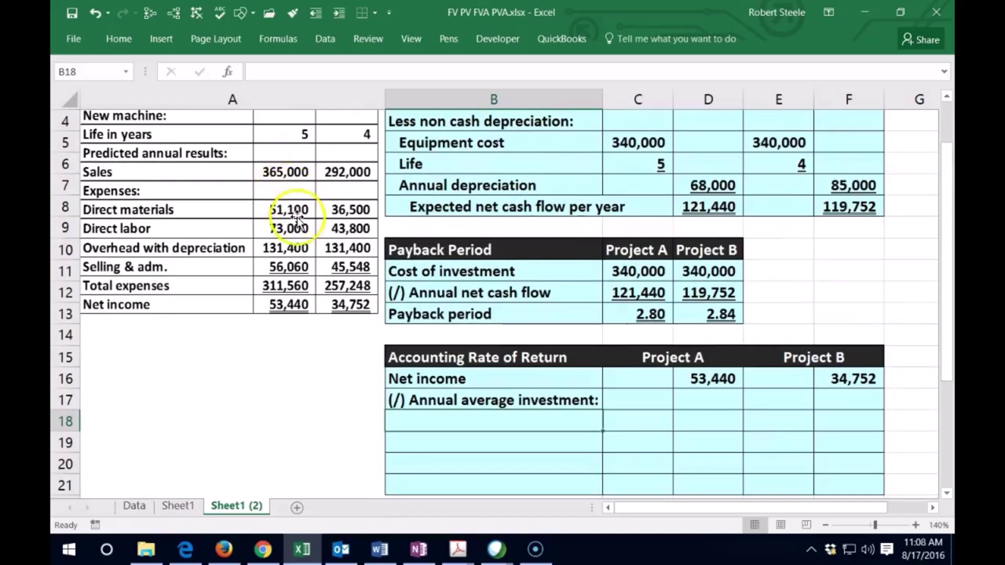
scroll(297, 221, down, 1)
Step: Enter the Investment row (340,000 and 34,000) and the '(/) 2 years' label
text(In)
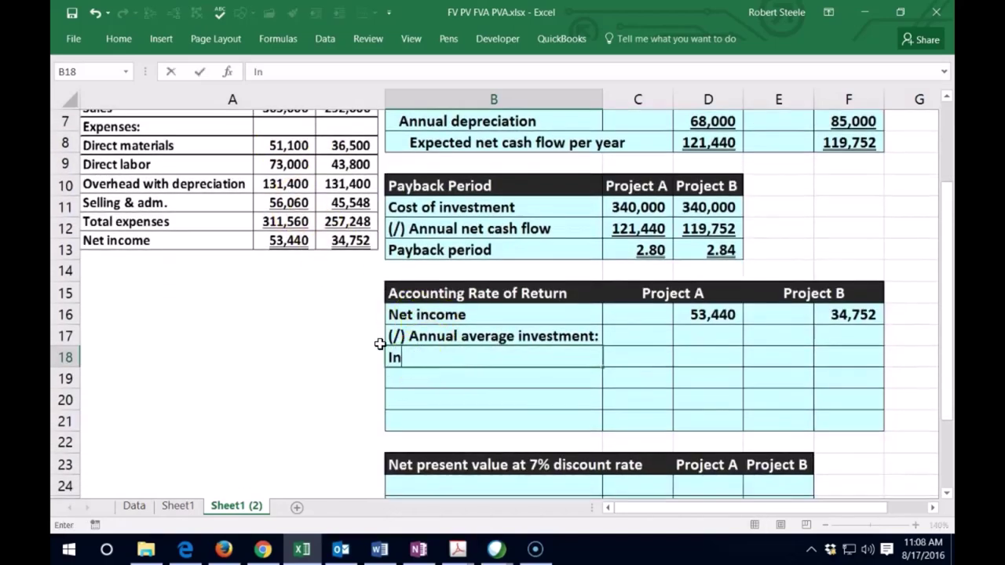
text(vestment)
key(Tab)
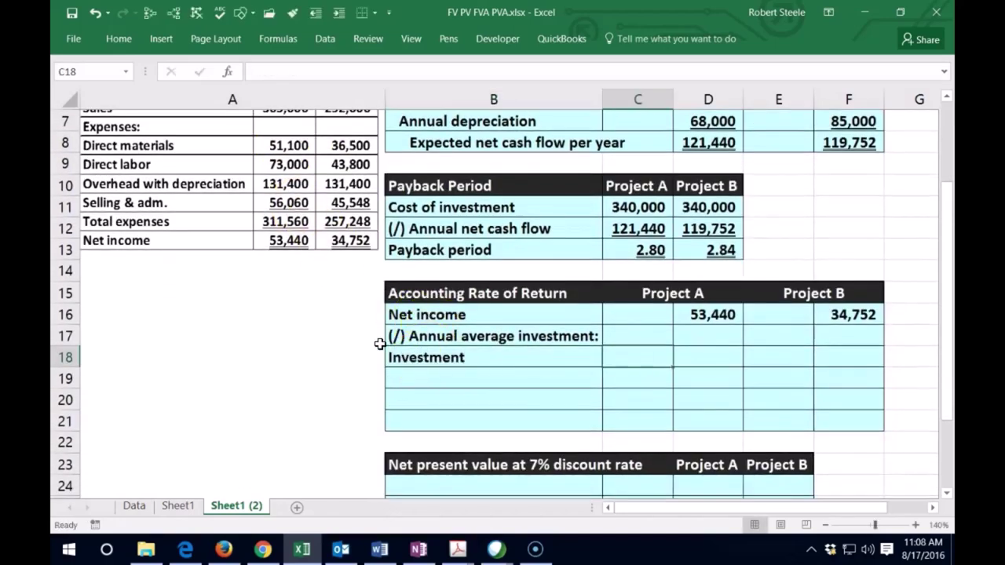
text(34)
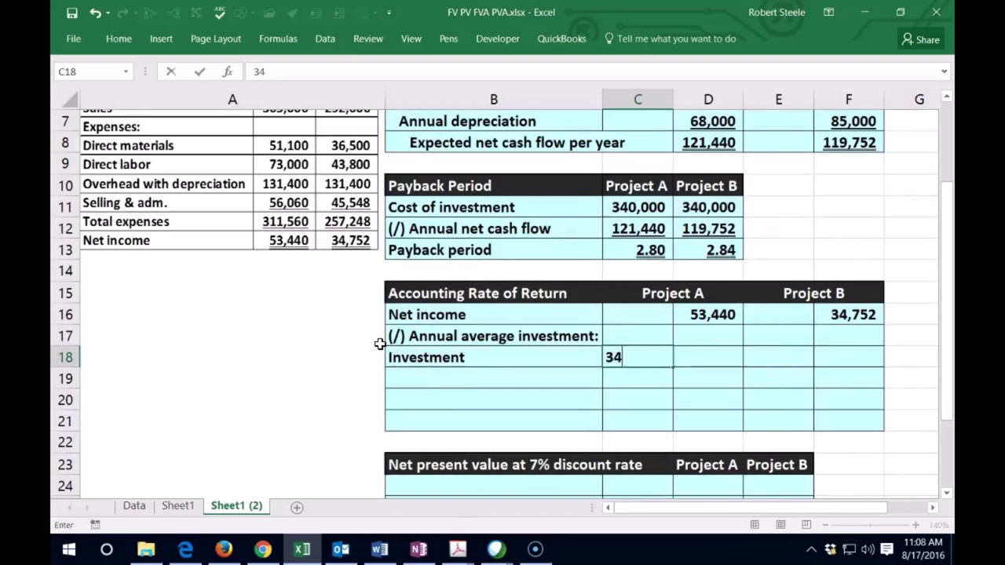
text(0,000)
key(Tab)
key(Tab)
text(34)
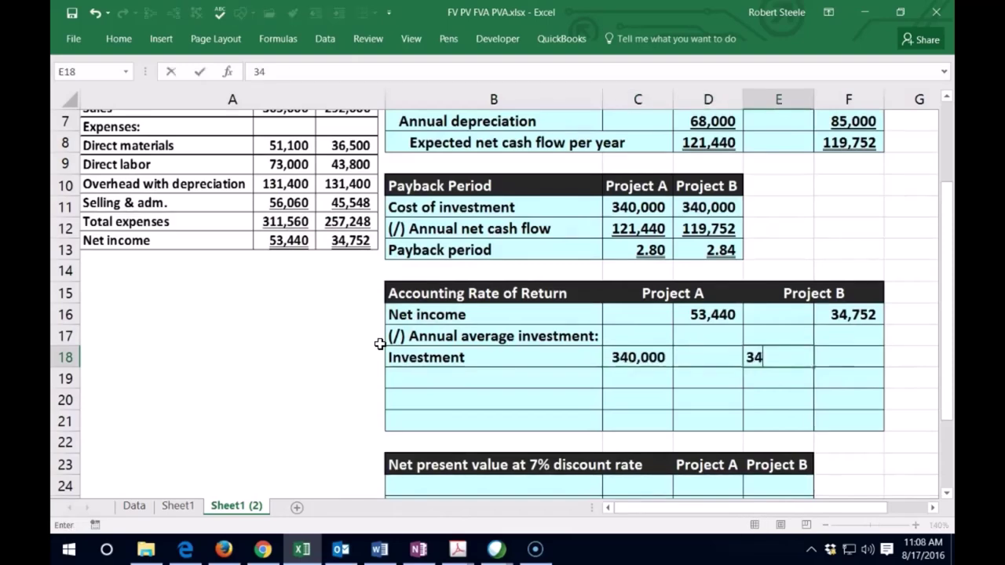
text(,00)
key(Return)
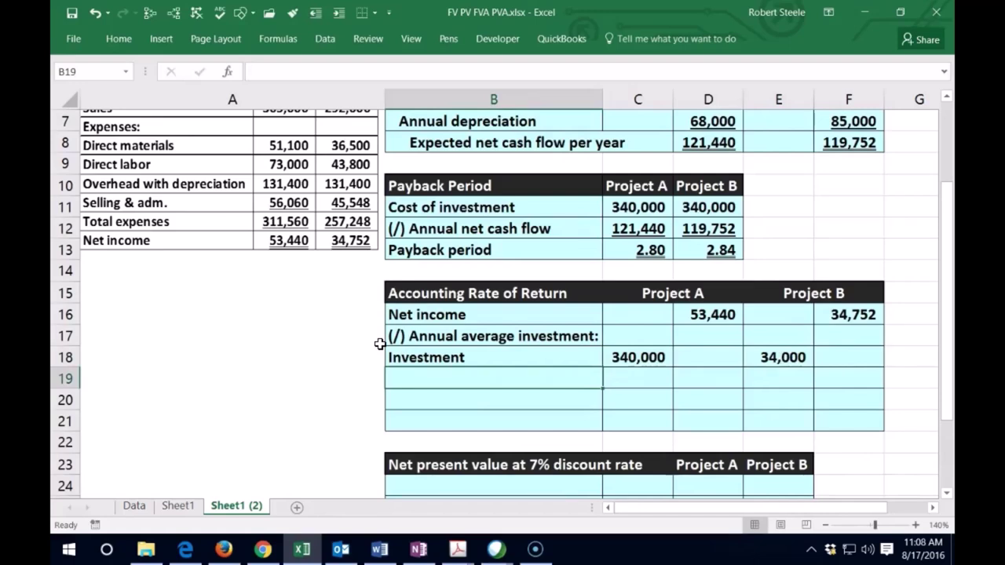
text((/))
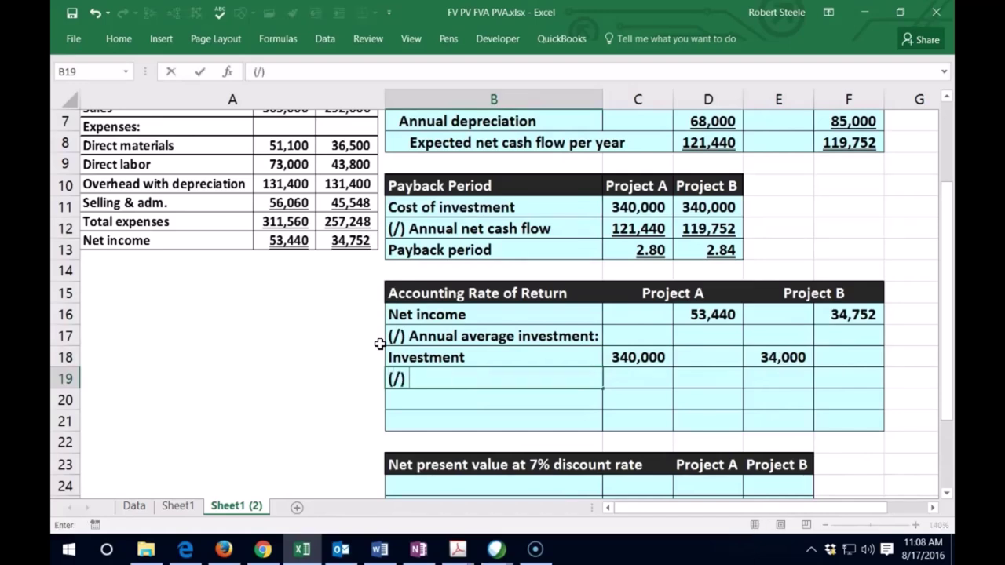
text( 2 years)
key(Tab)
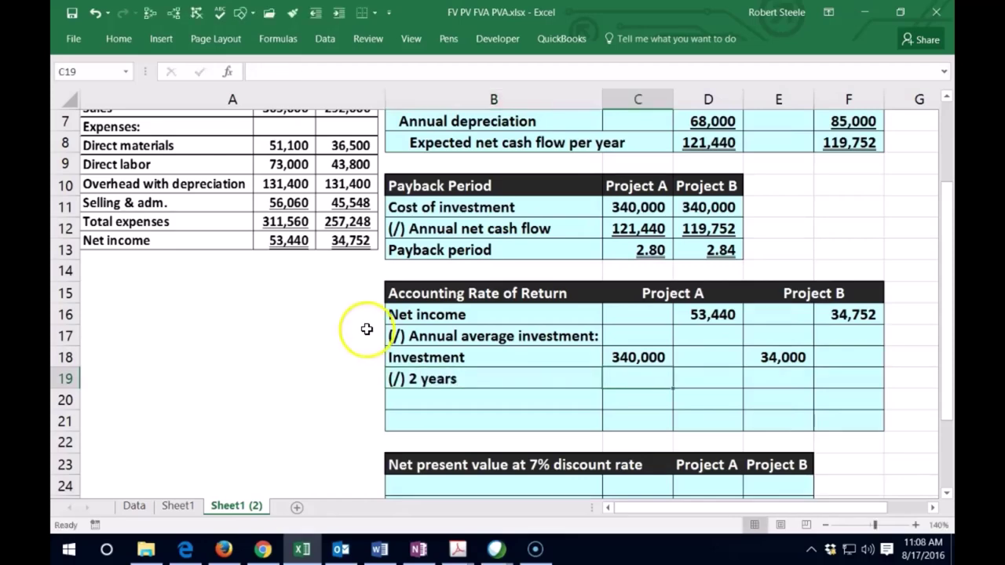
scroll(366, 330, up, 1)
scroll(364, 332, up, 1)
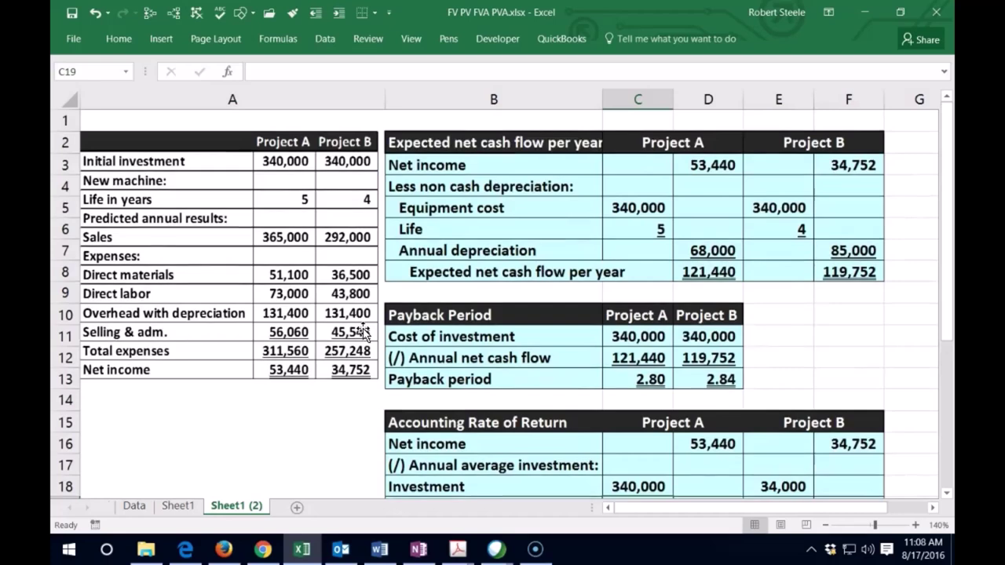
scroll(364, 332, down, 2)
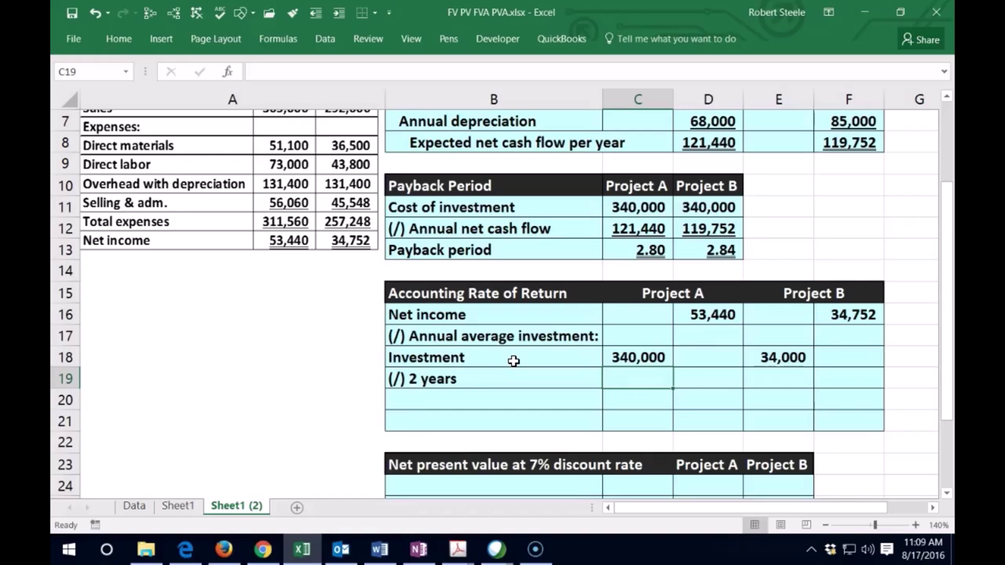
Step: Enter the divisor 2 for Project A in C19 and underline it
text(2)
key(Return)
key(Up)
click(118, 38)
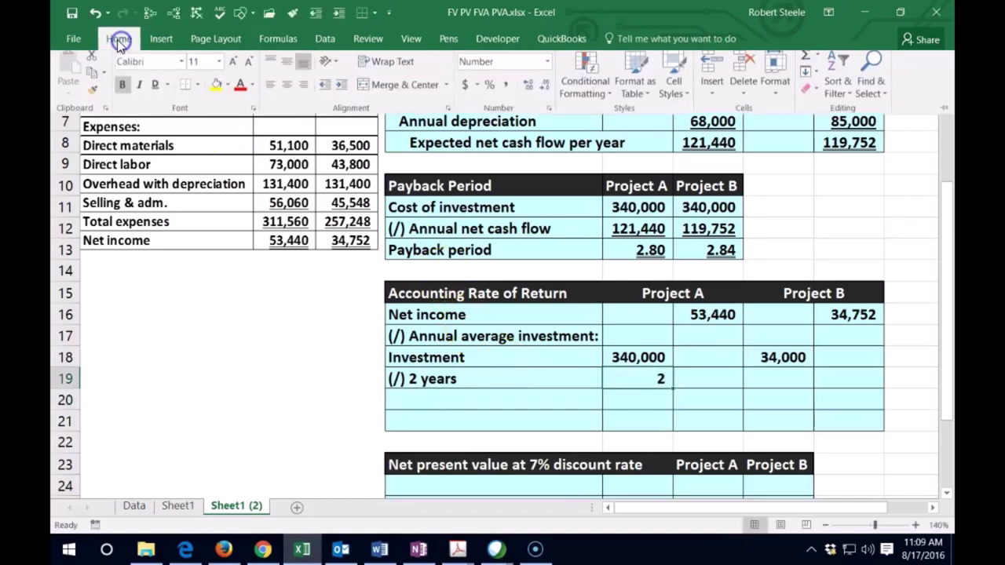
click(167, 91)
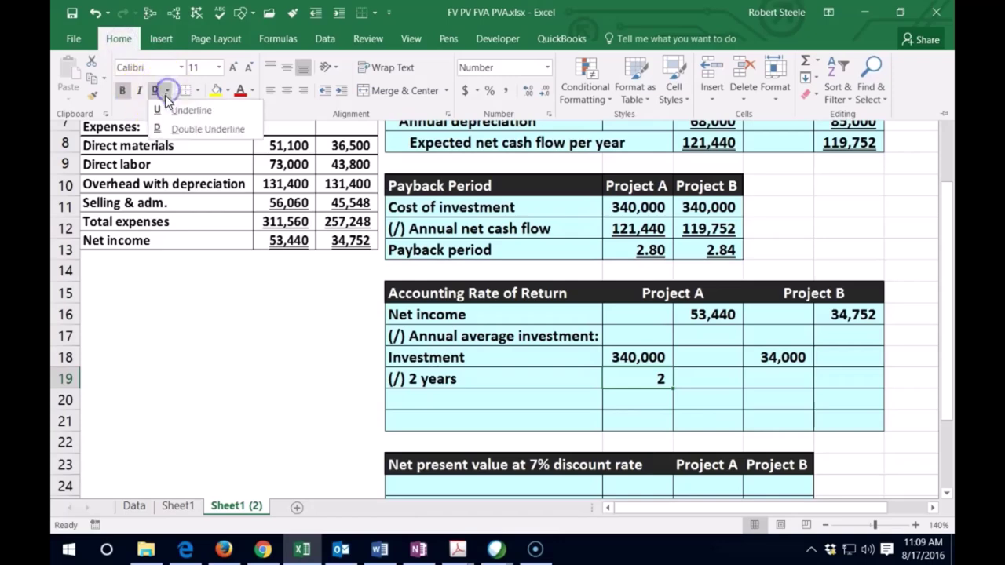
click(165, 106)
click(712, 394)
Step: Compute Project A's annual average investment in D20 as =C18/C19
click(718, 397)
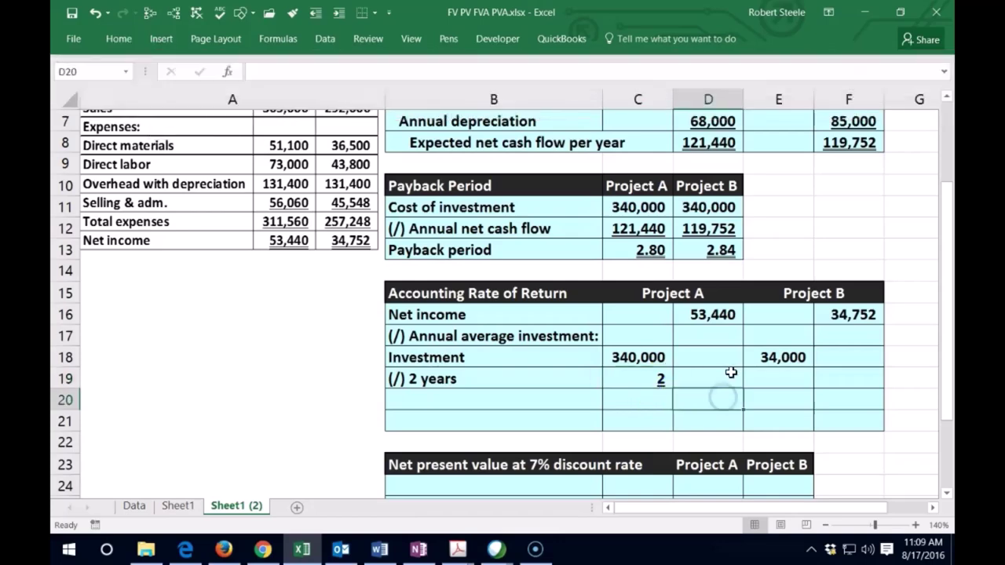
text(=)
click(627, 358)
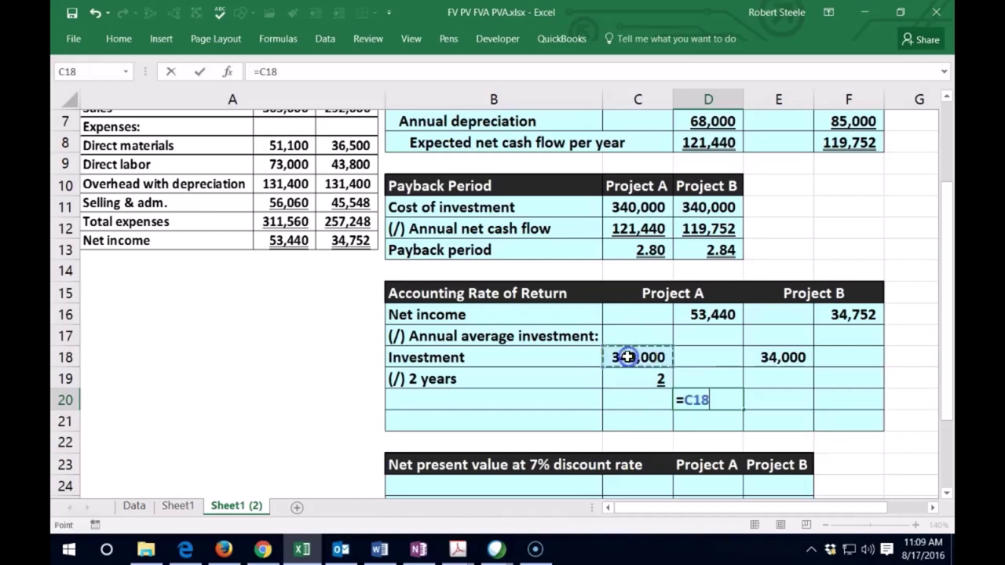
text(/)
click(654, 378)
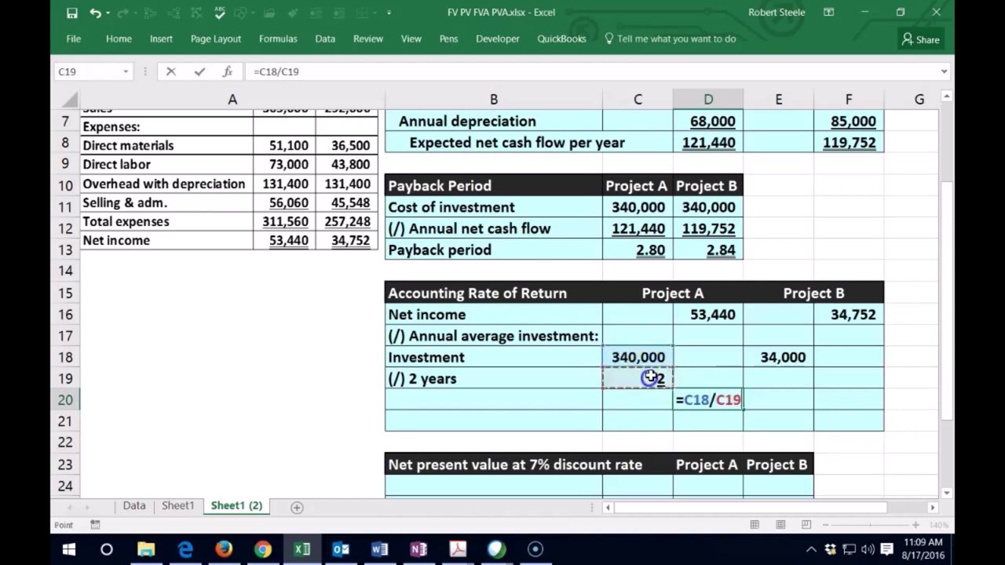
key(Return)
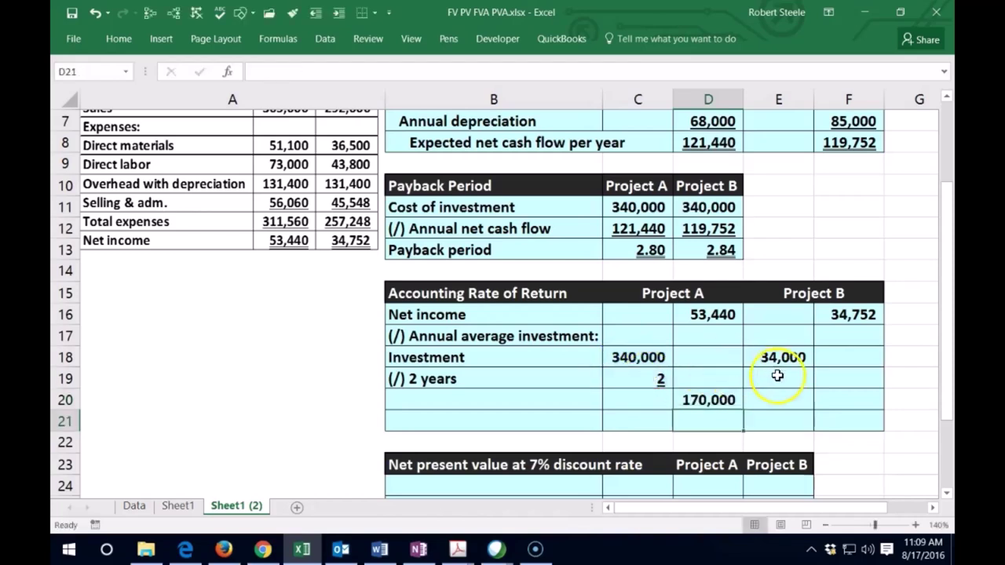
Step: Correct Project B's investment to 340,000, add divisor 2, and Format Painter the underline onto it
click(781, 360)
text(34)
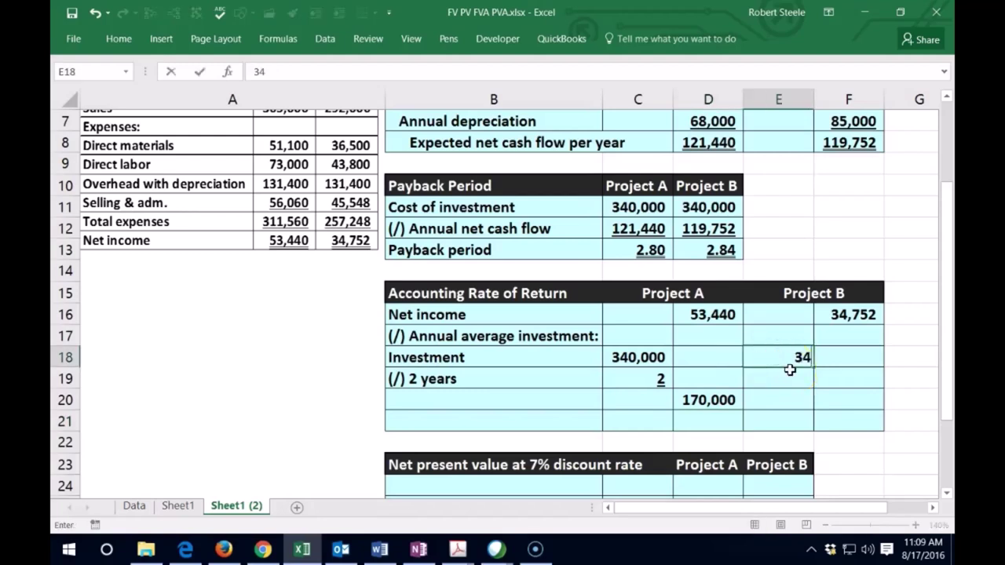
text(0,000)
key(Return)
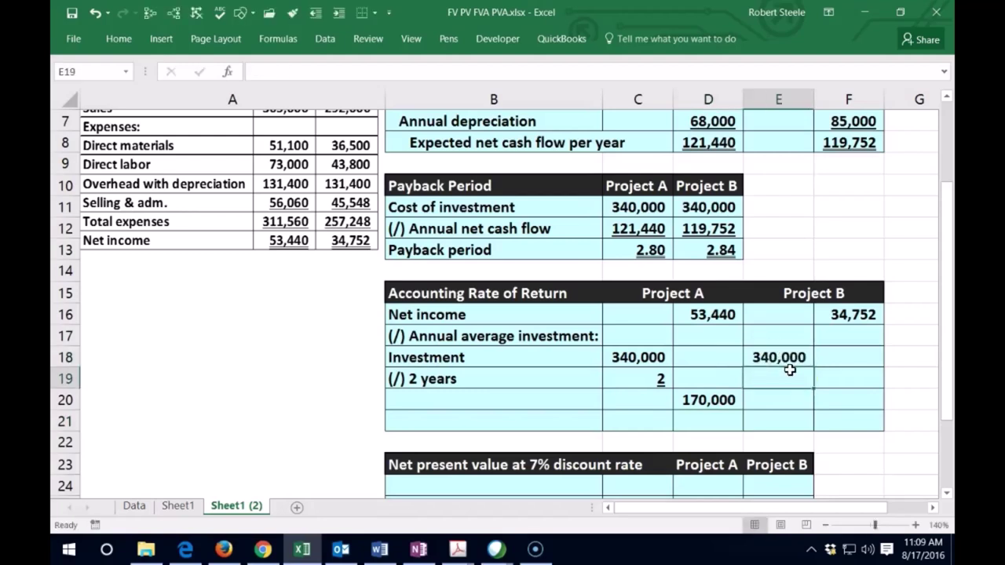
text(2)
key(Return)
click(646, 378)
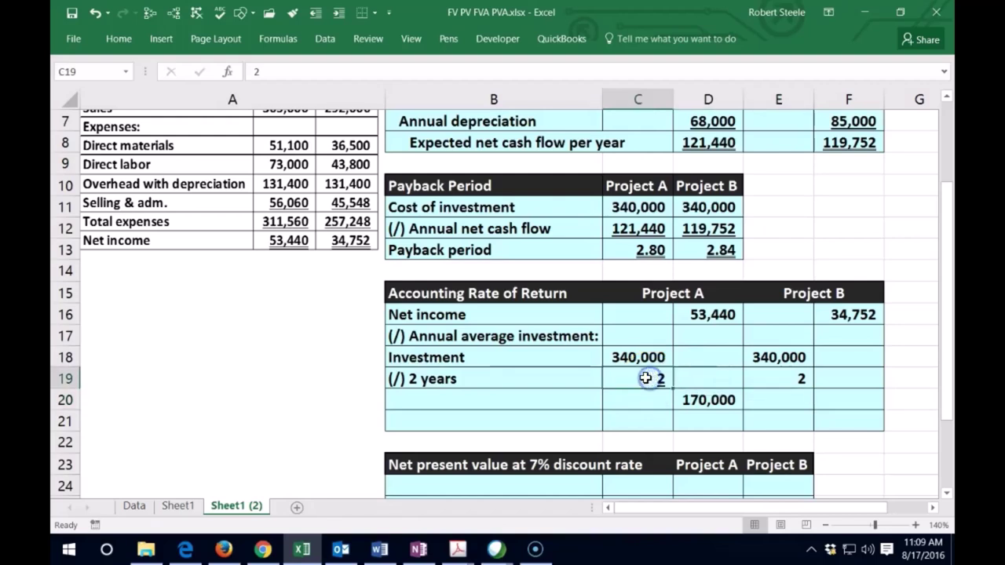
click(290, 14)
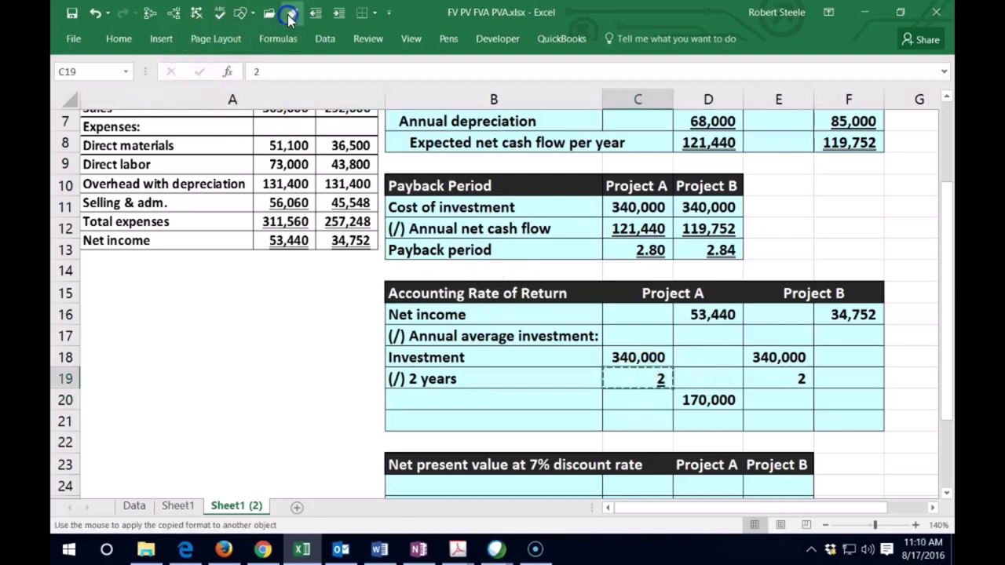
click(789, 378)
Step: Compute Project B's annual average investment in F20 as =E18/E19
click(844, 399)
text(=)
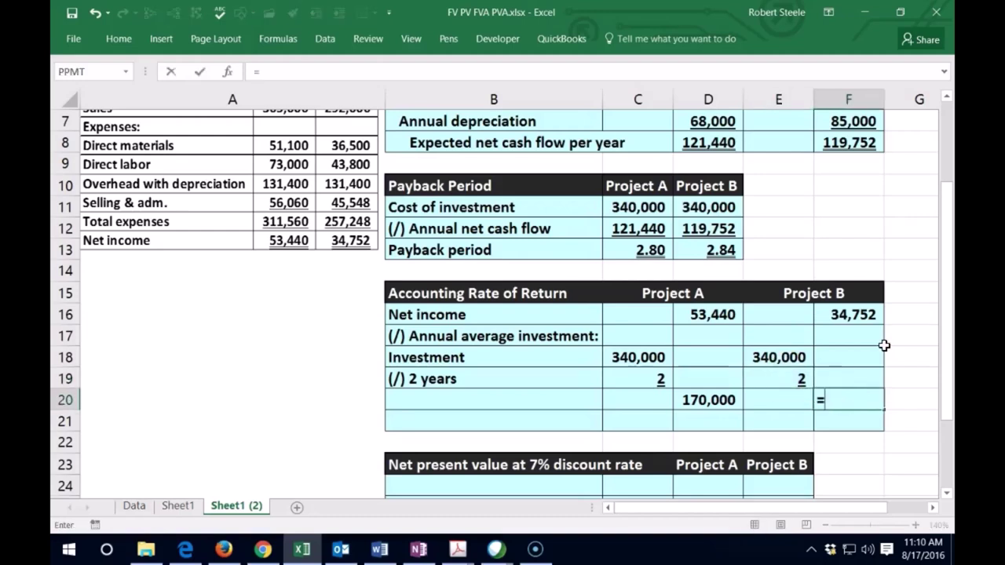
click(777, 358)
text(/)
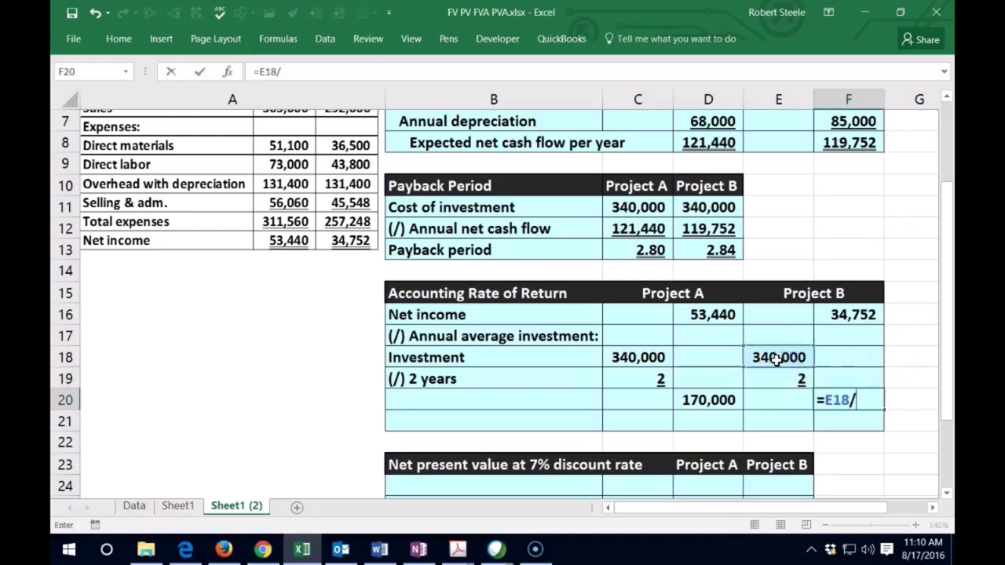
click(773, 378)
key(Return)
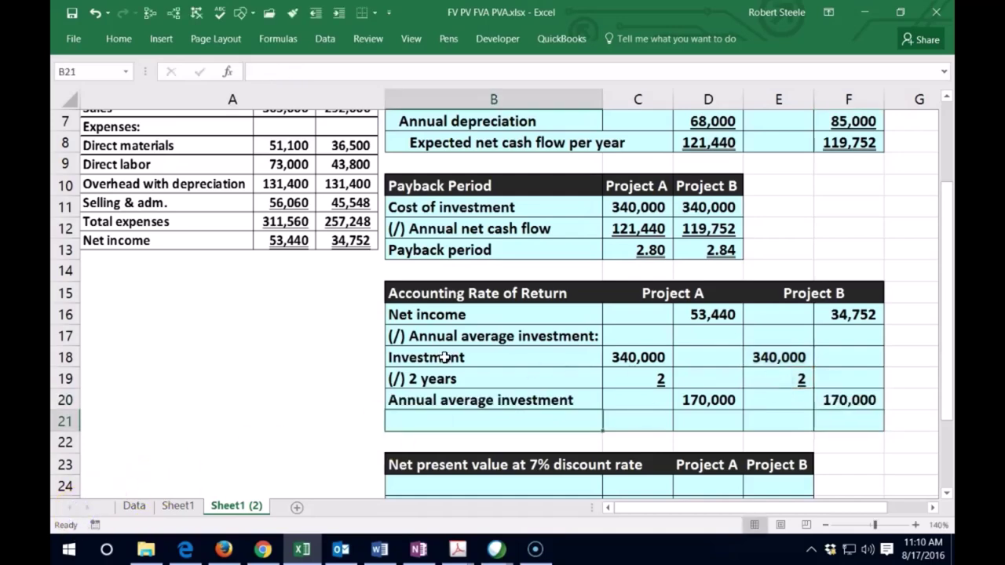
drag(444, 357, 444, 399)
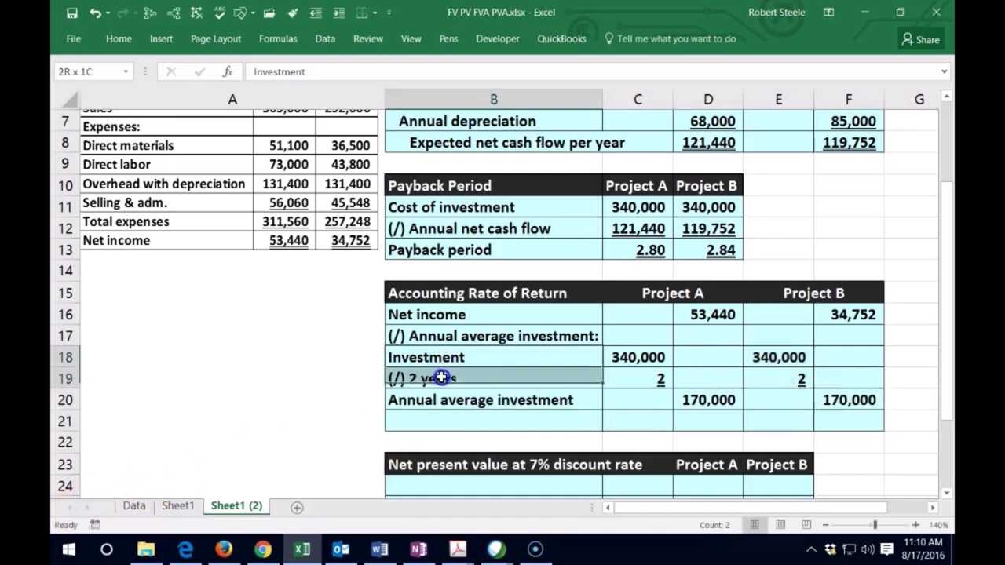
Step: Indent the Investment through Annual average investment labels, indenting the last one twice
click(118, 39)
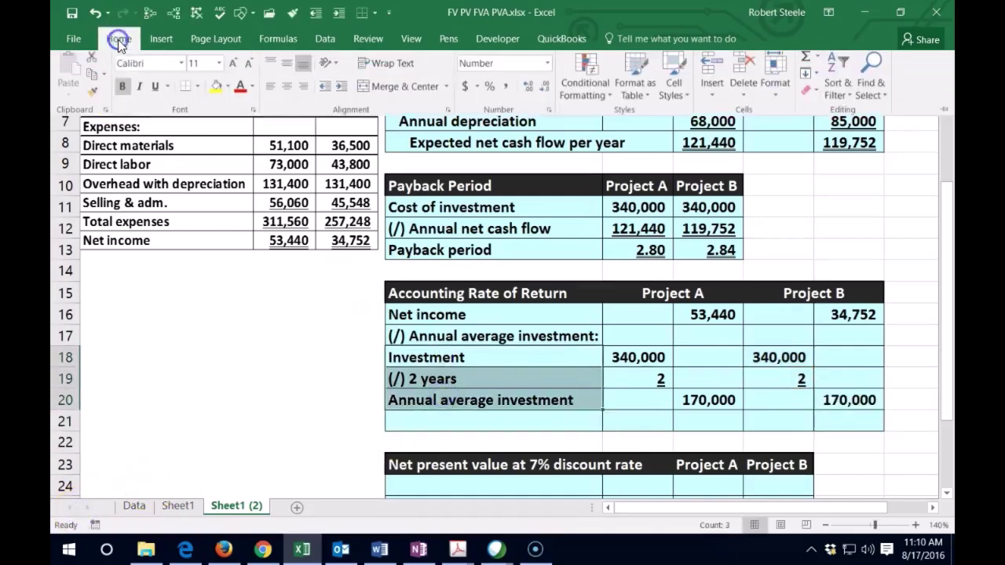
click(344, 91)
click(464, 402)
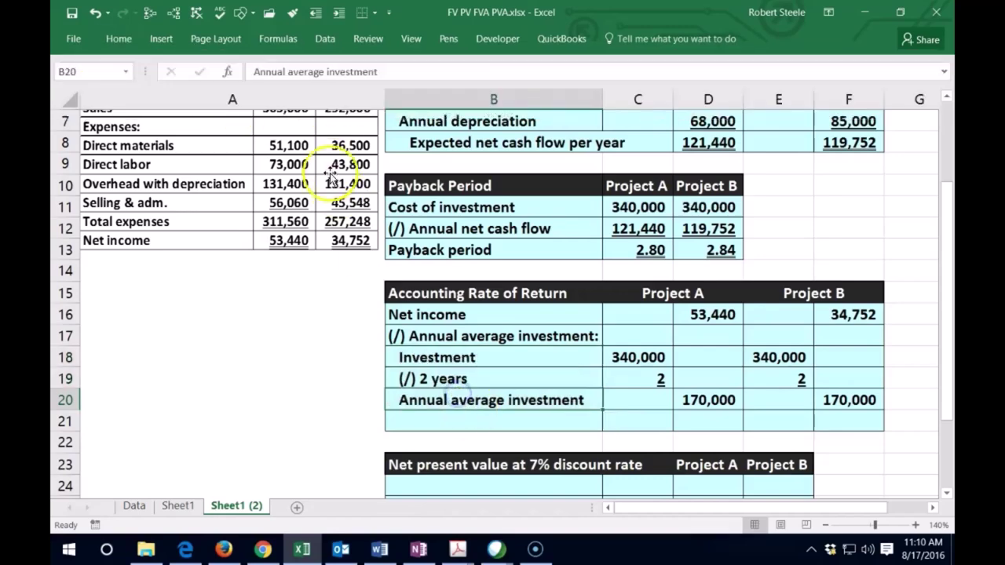
click(118, 39)
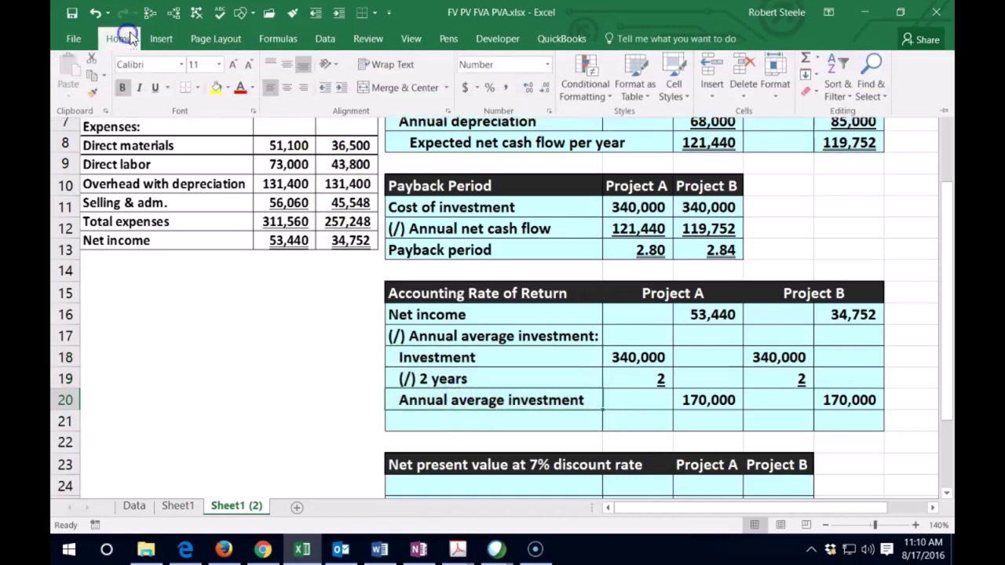
click(340, 93)
click(528, 362)
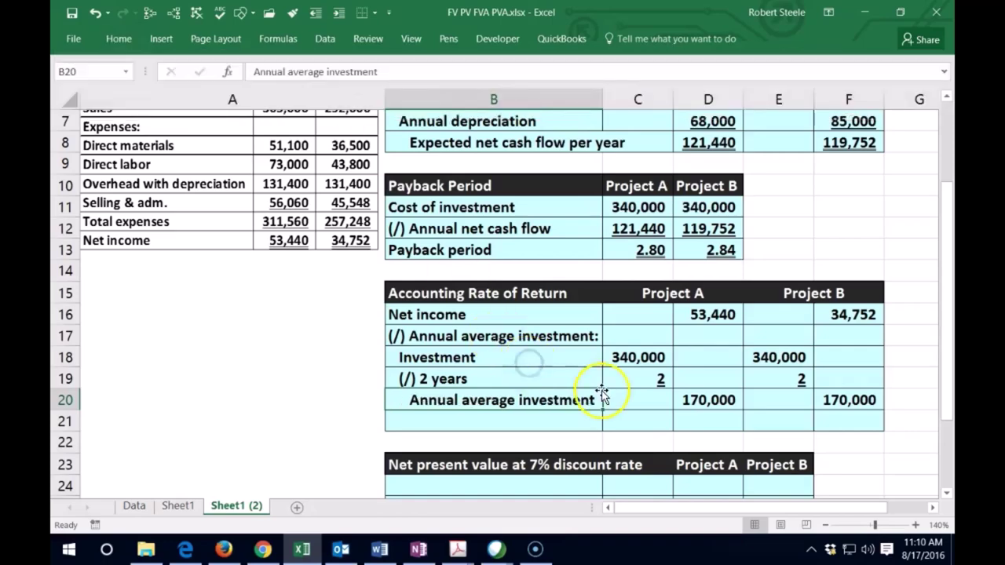
Step: Underline both 170,000 average investment values in D20 and F20
click(721, 400)
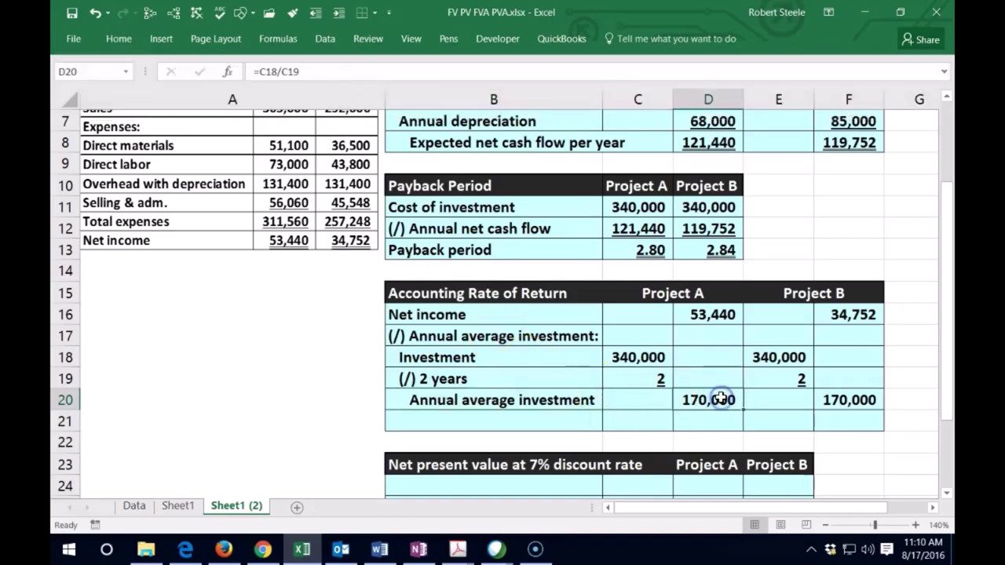
ctrl+click(846, 400)
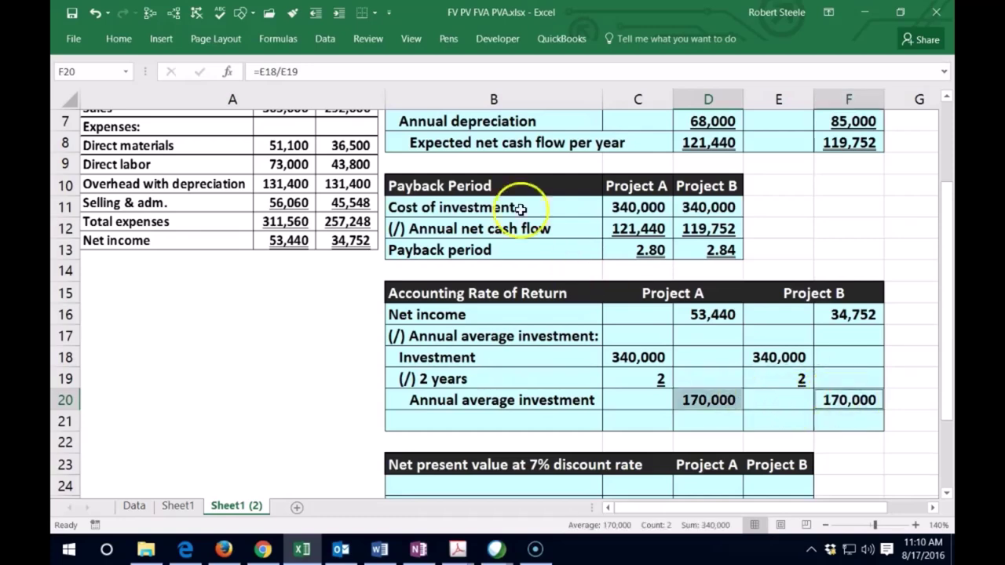
click(114, 39)
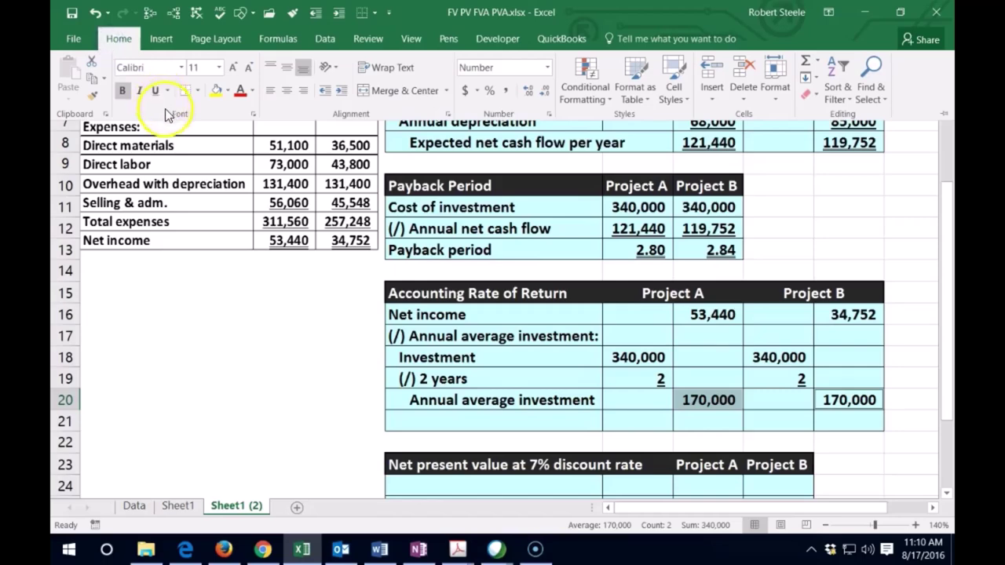
click(155, 89)
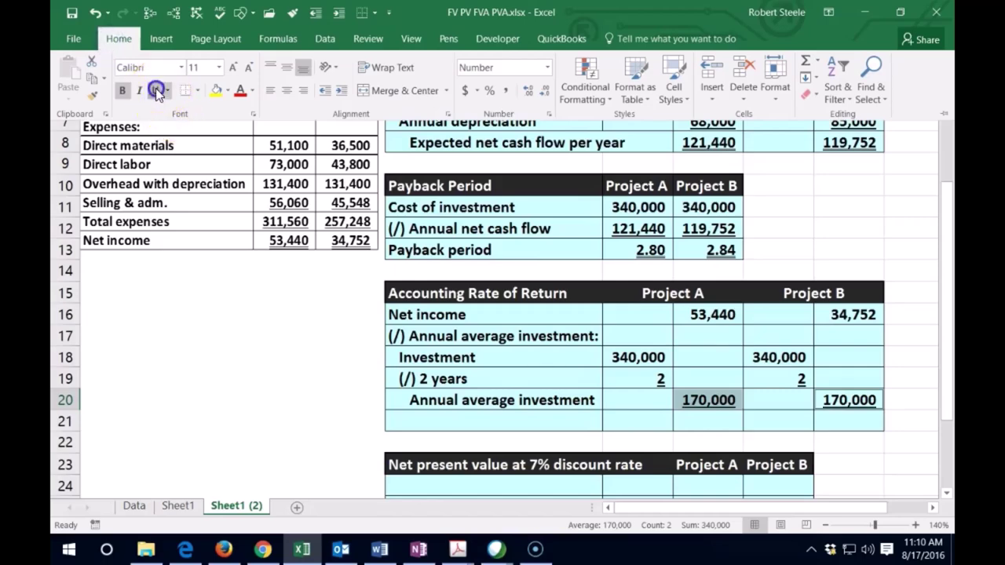
click(485, 369)
click(465, 417)
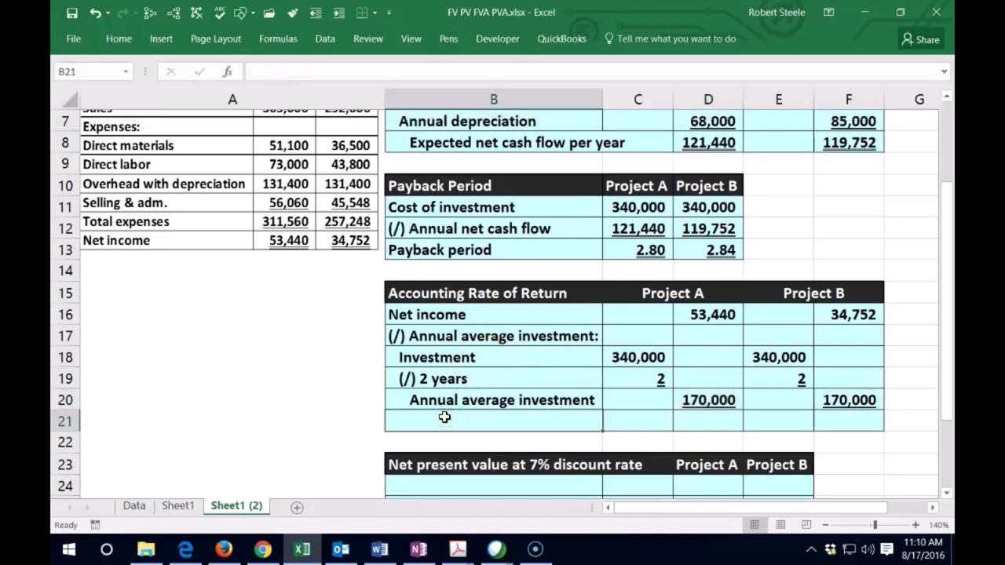
Step: Label row 21 'Accounting Rate of Return' and compute Project A's rate, shown as 31.4%
text(Accounting Rate of Return)
click(711, 422)
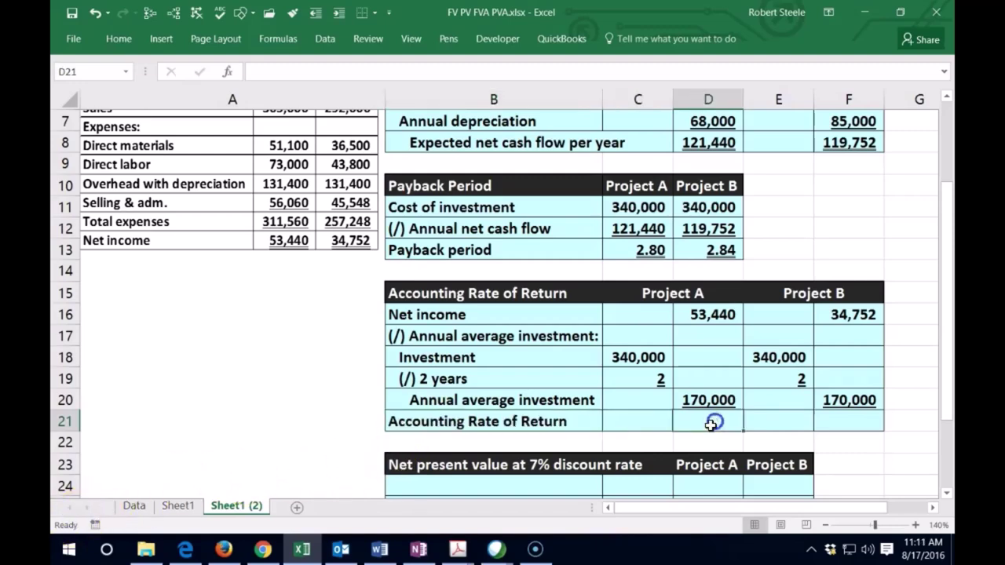
text(=)
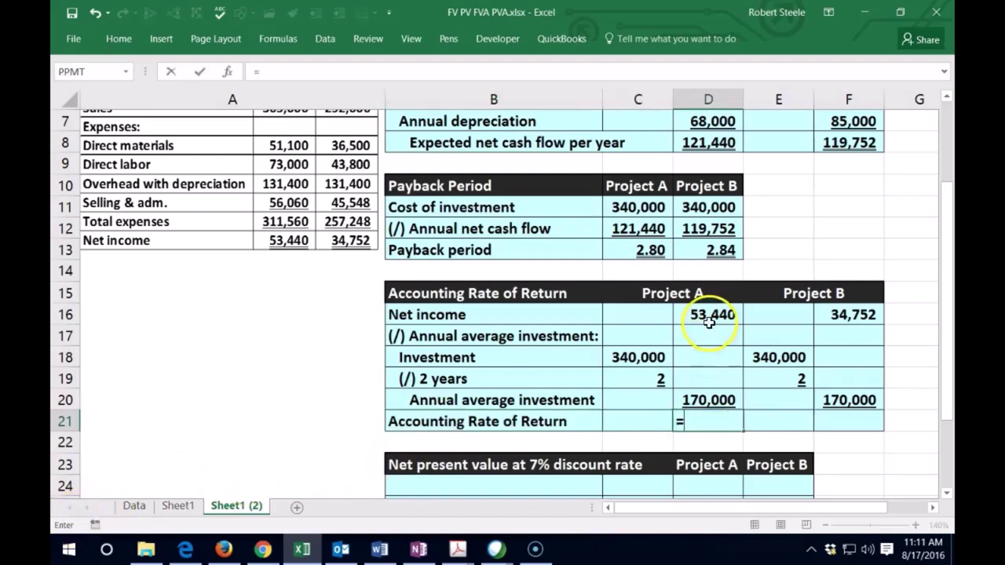
click(708, 317)
text(/)
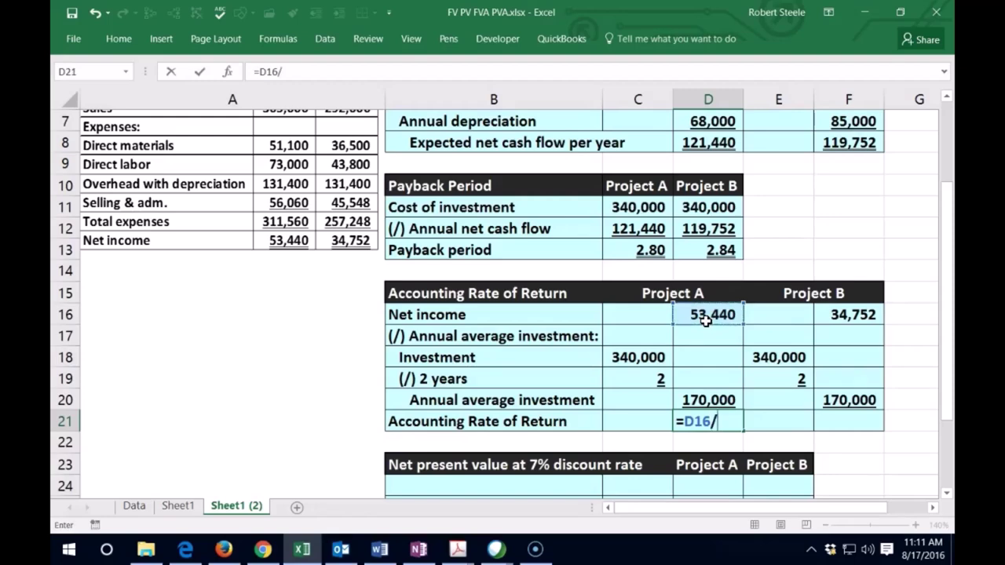
click(687, 401)
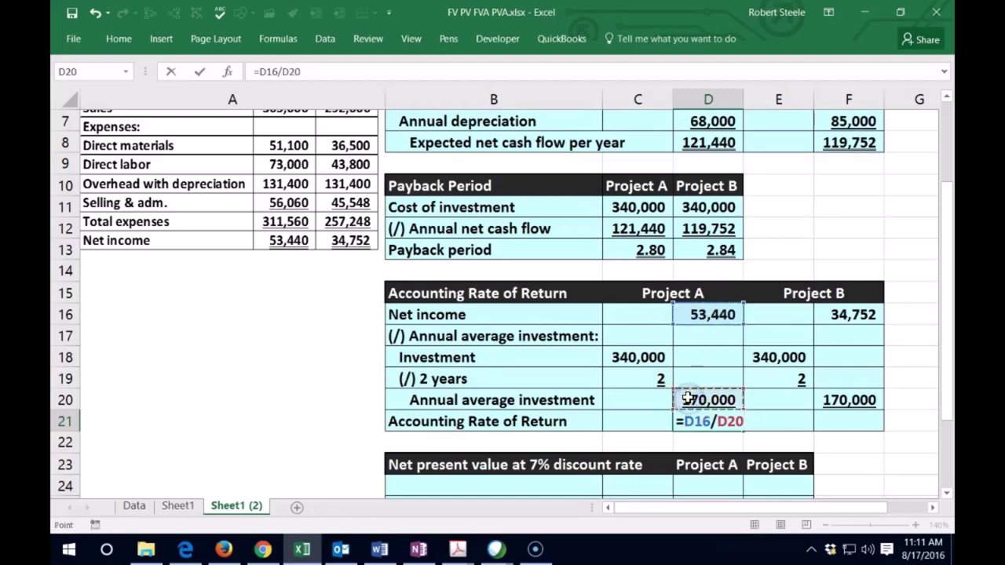
key(ctrl+Return)
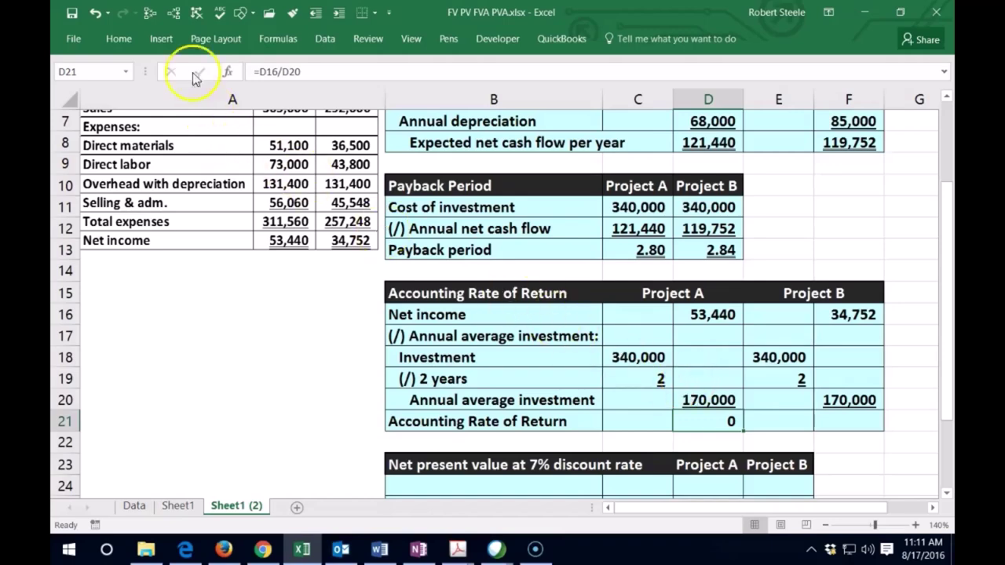
click(119, 38)
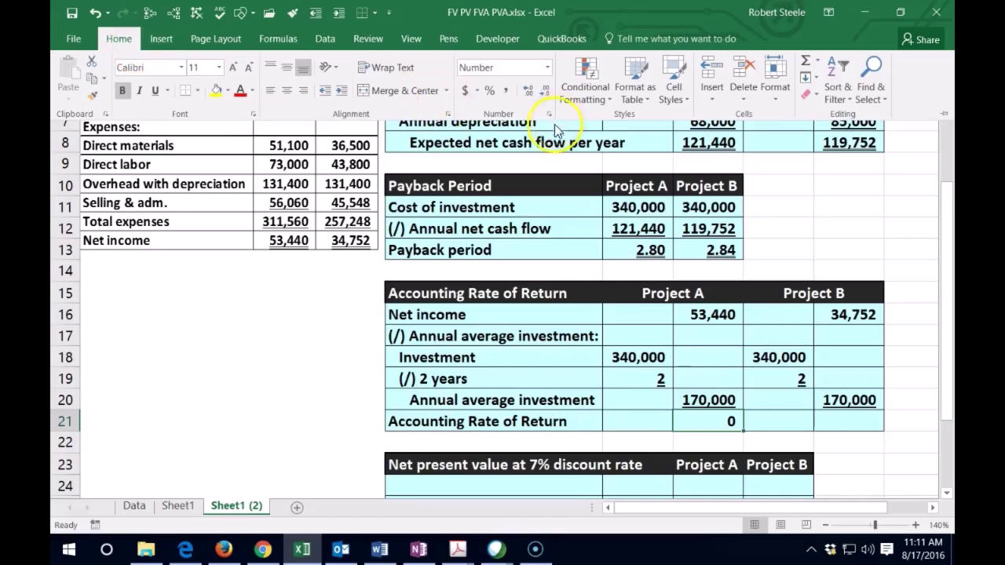
click(490, 92)
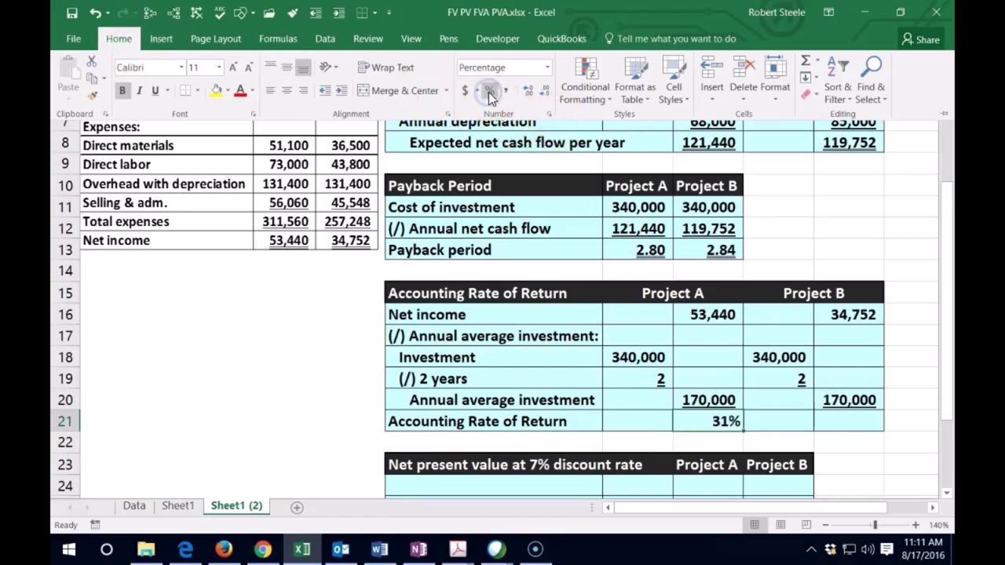
click(527, 93)
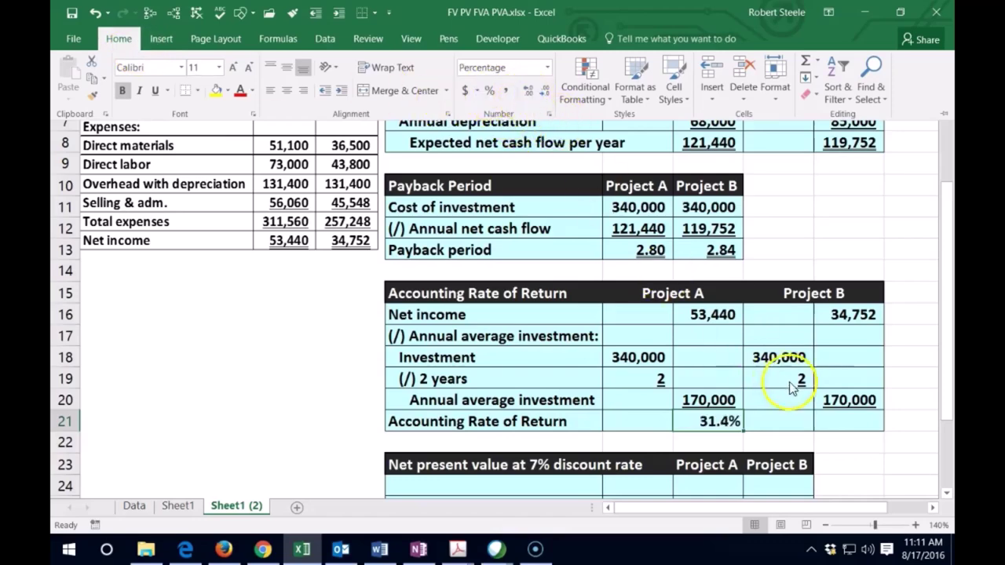
Step: Compute Project B's rate as =F16/F20, formatted as a one-decimal percentage (20.4%)
click(856, 396)
click(848, 420)
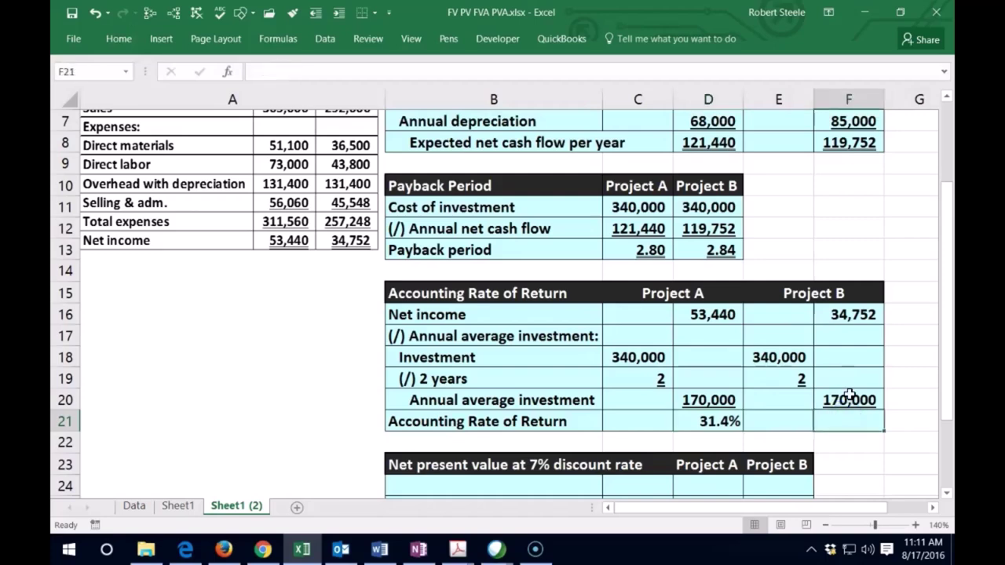
text(=)
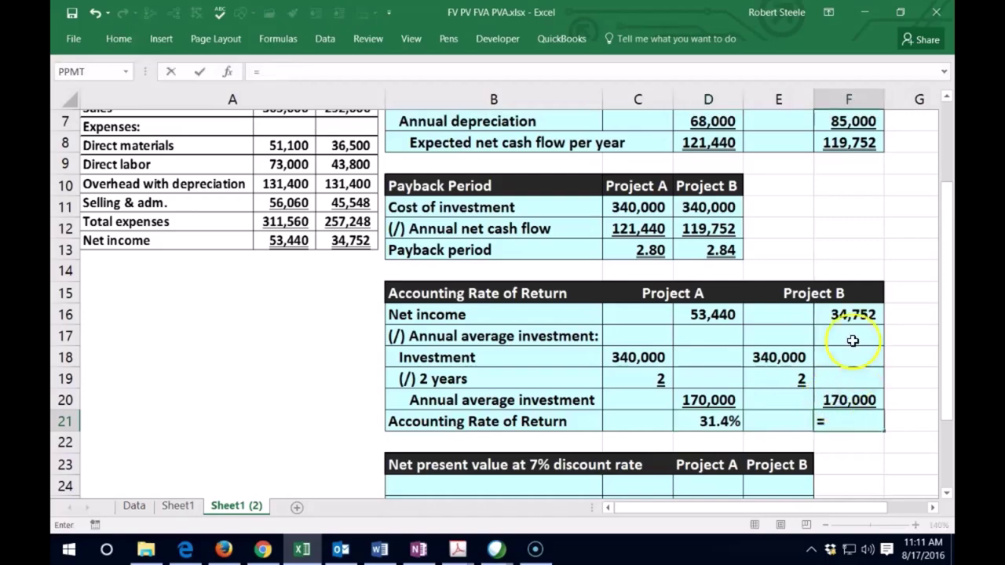
click(849, 313)
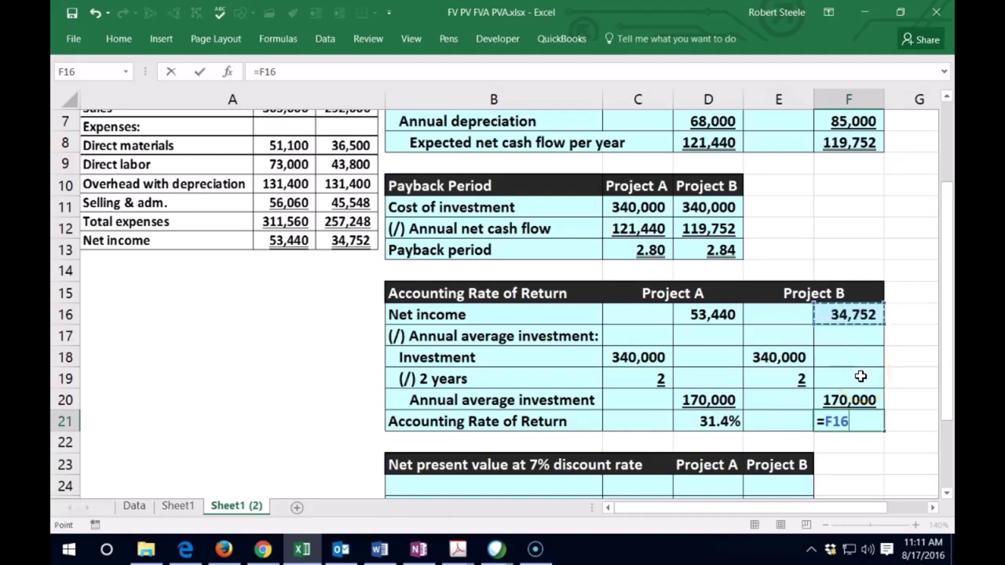
text(/)
click(840, 399)
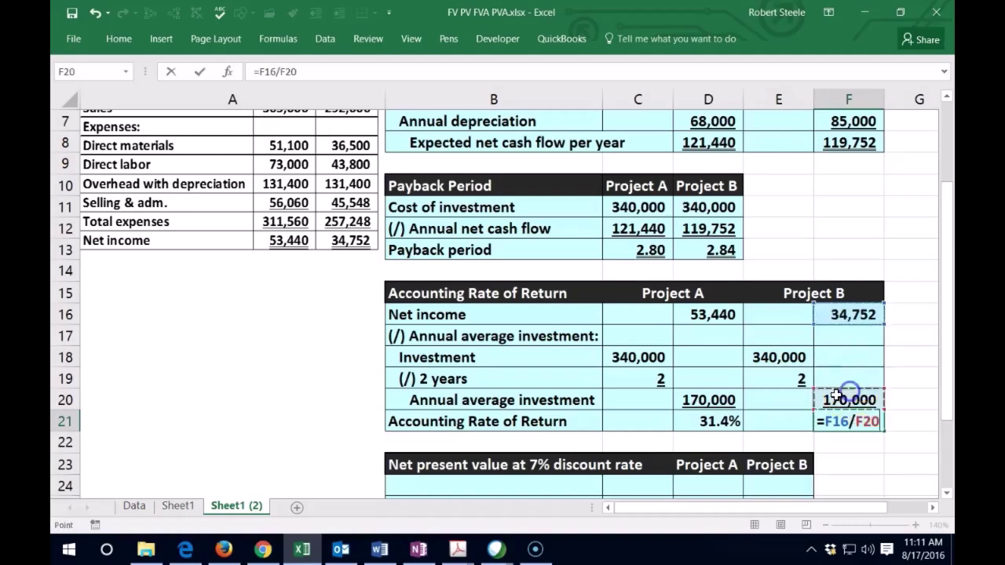
key(Return)
key(Up)
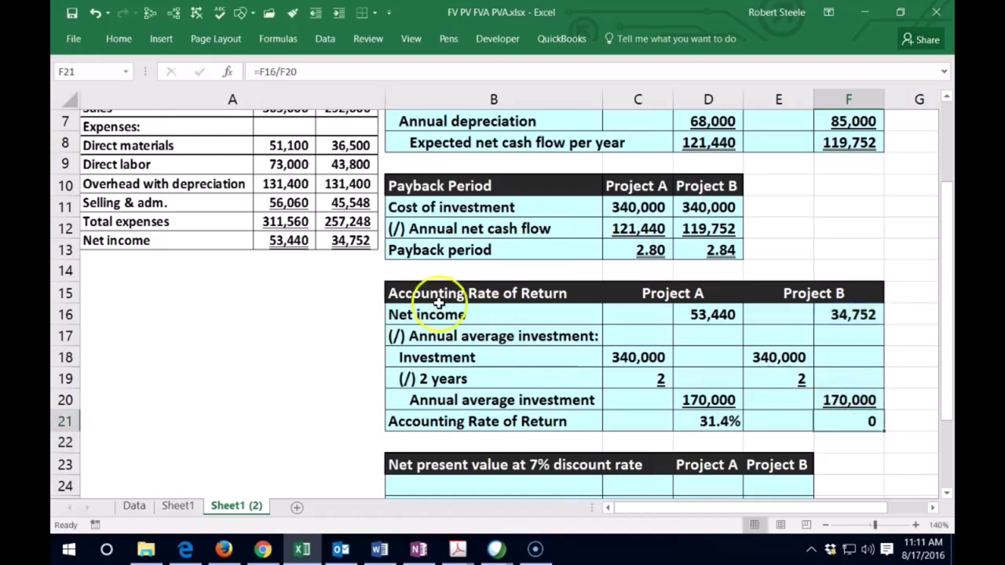
click(116, 39)
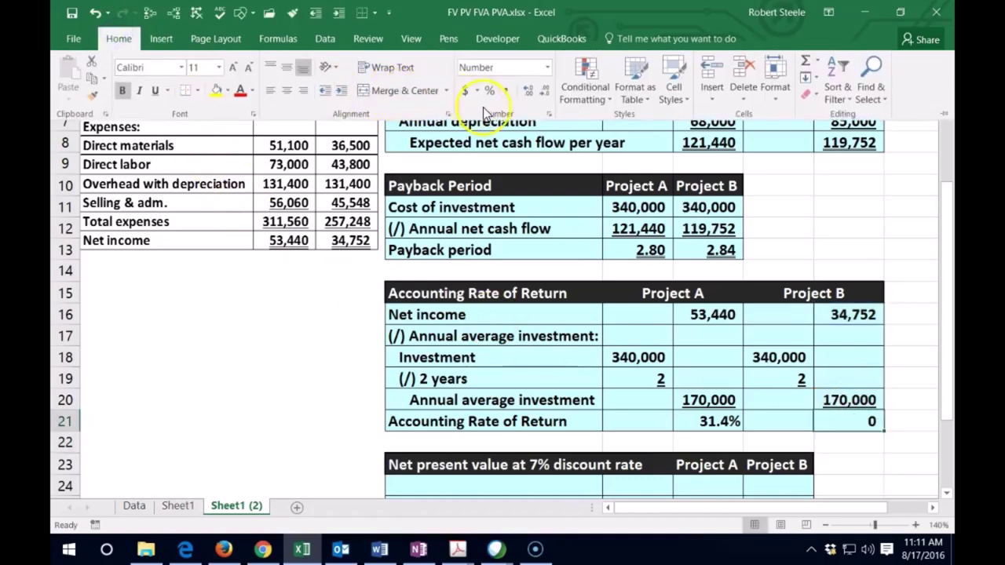
click(488, 92)
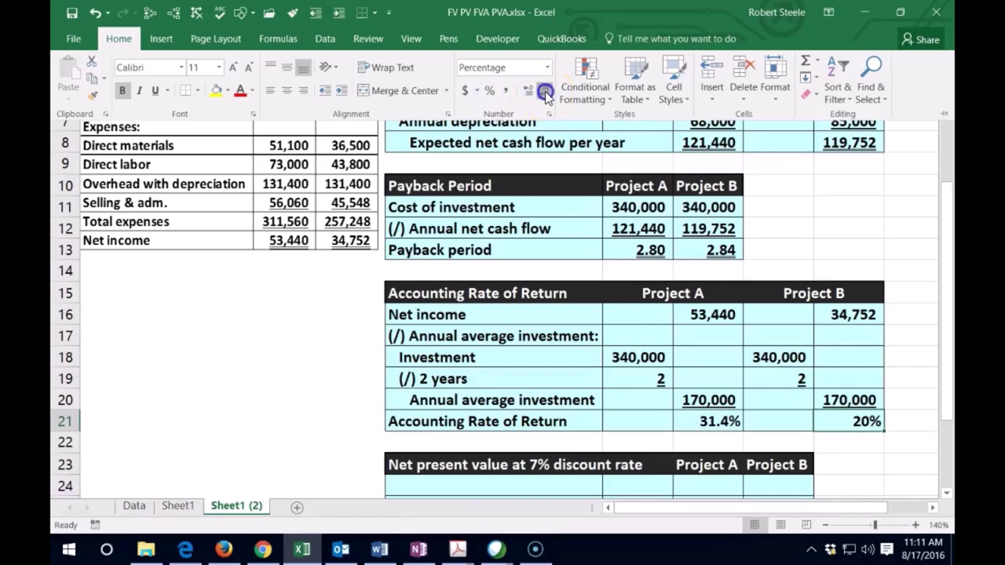
click(528, 90)
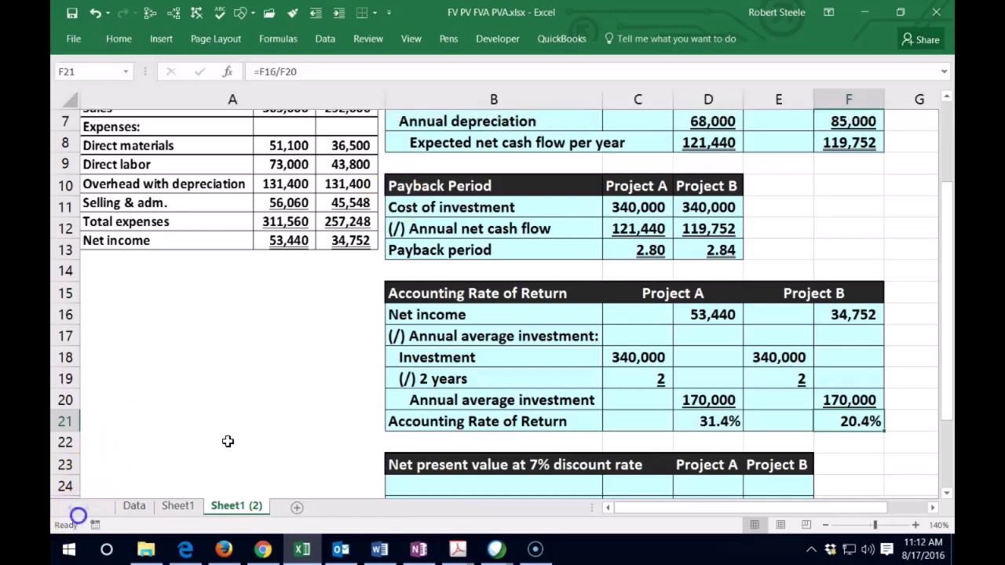
Step: Review the D21 and F21 return formulas, then scroll down to the NPV at 7% table
scroll(229, 441, down, 1)
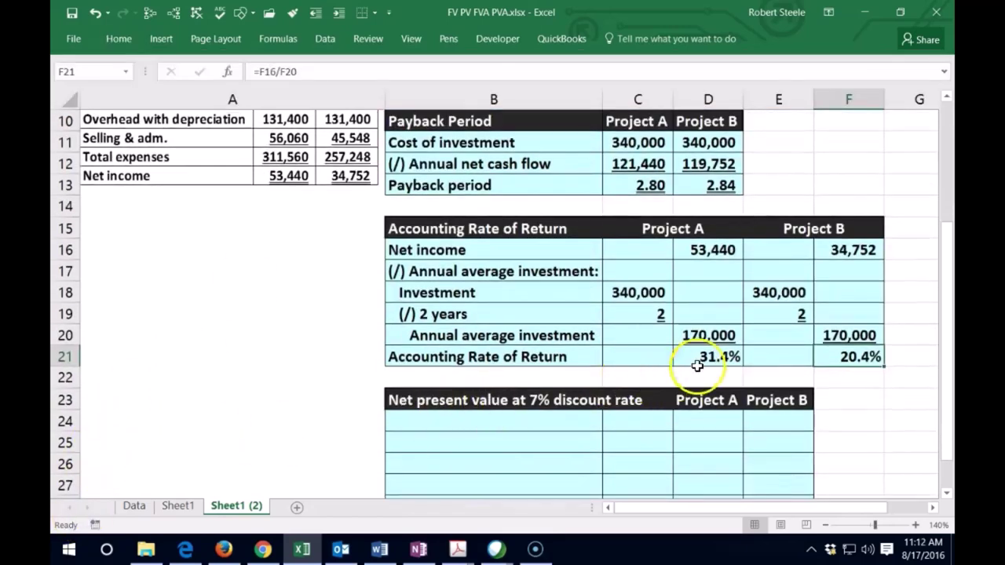
click(706, 360)
click(834, 358)
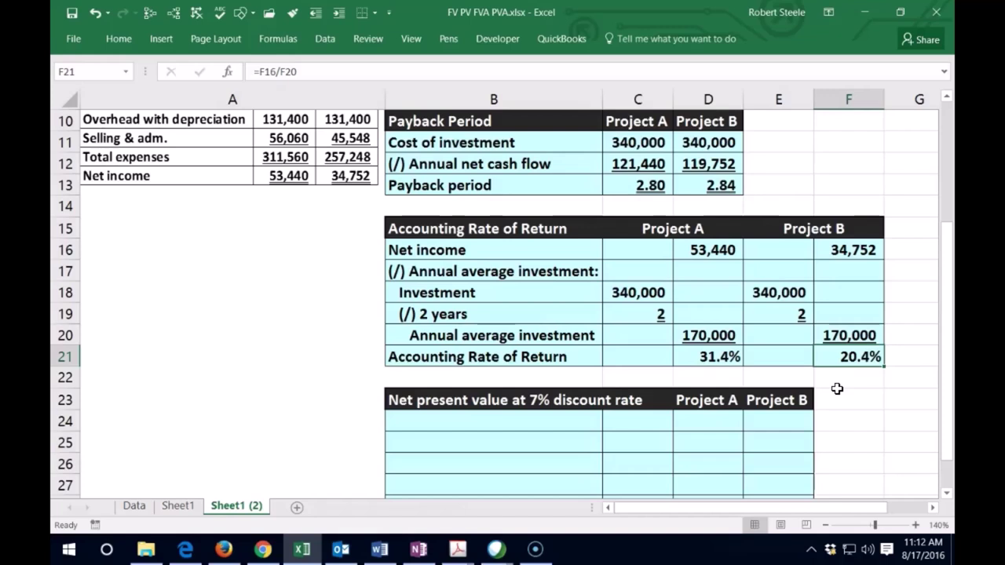
click(840, 350)
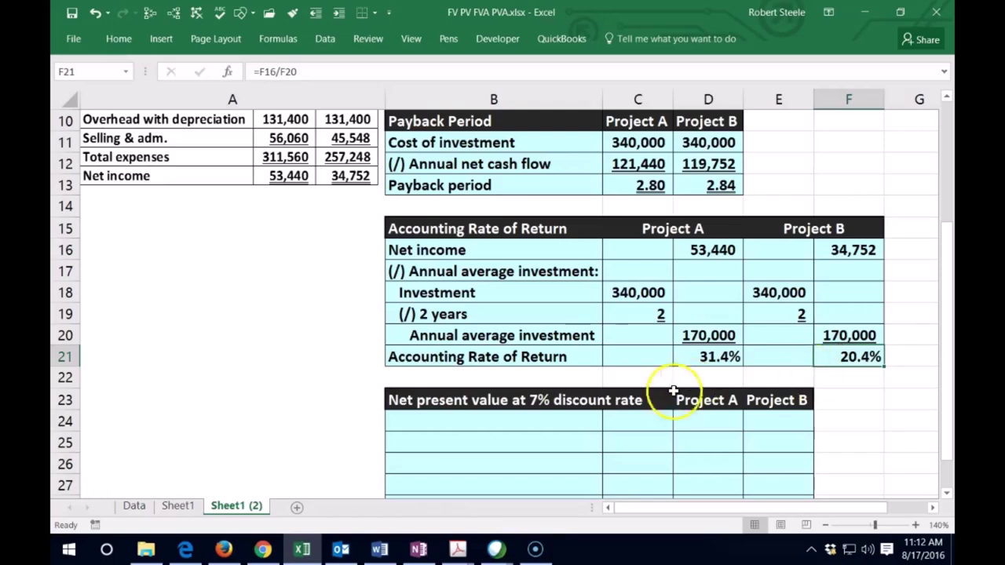
scroll(254, 402, down, 1)
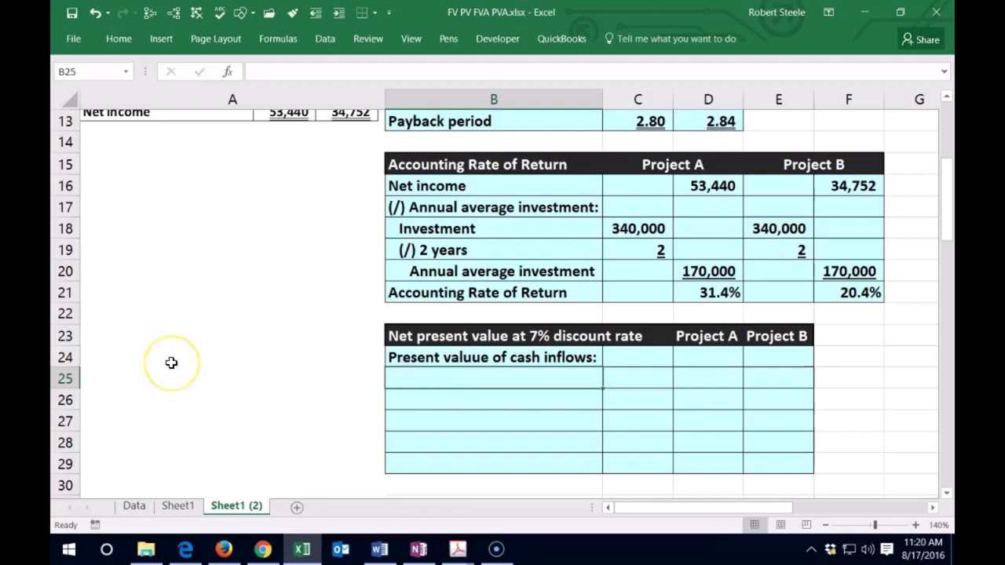
Step: Link the row 25 label to the Expected net cash flow per year label with =B8
text(=)
scroll(377, 366, up, 2)
scroll(405, 318, up, 1)
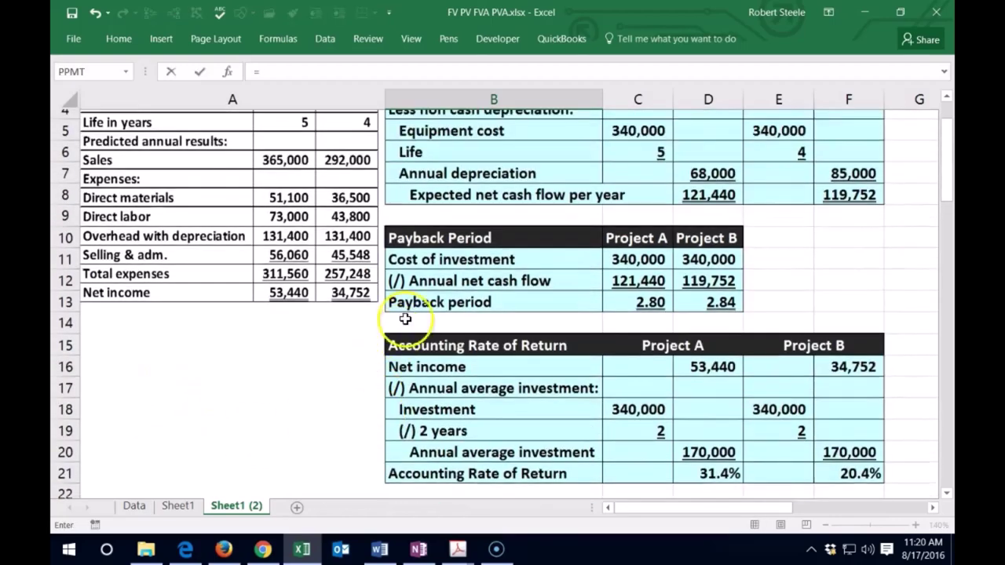
click(428, 206)
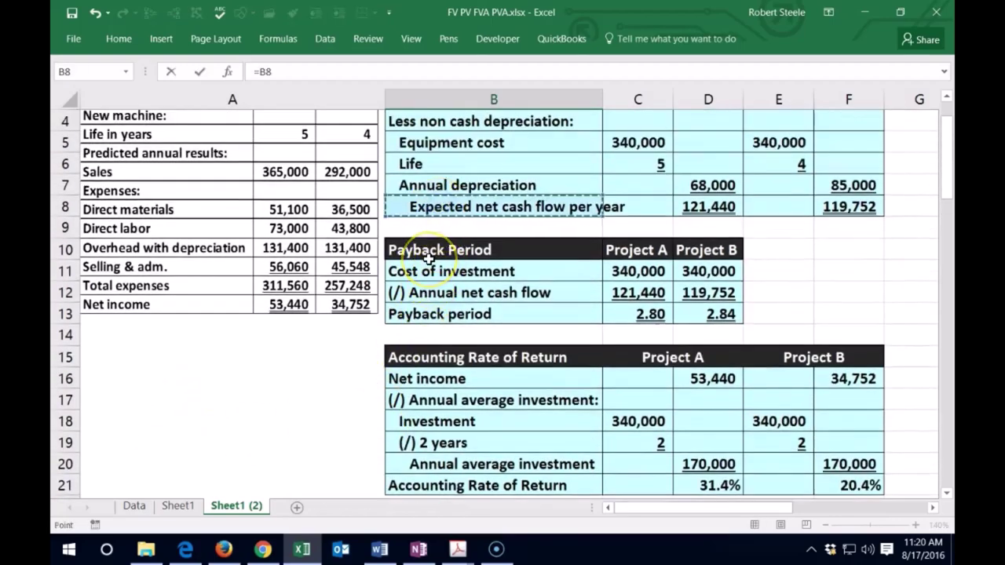
key(Return)
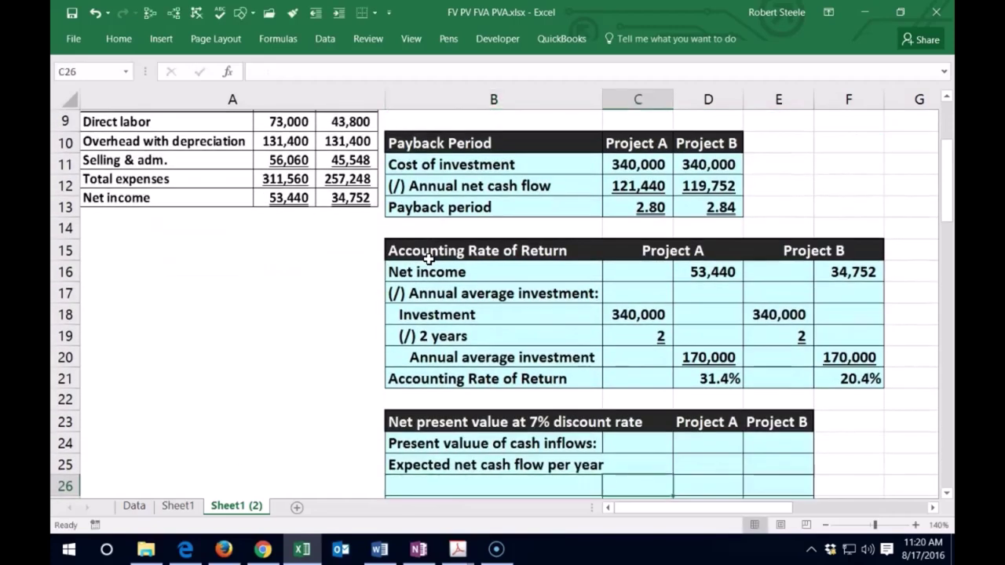
key(Up)
key(Right)
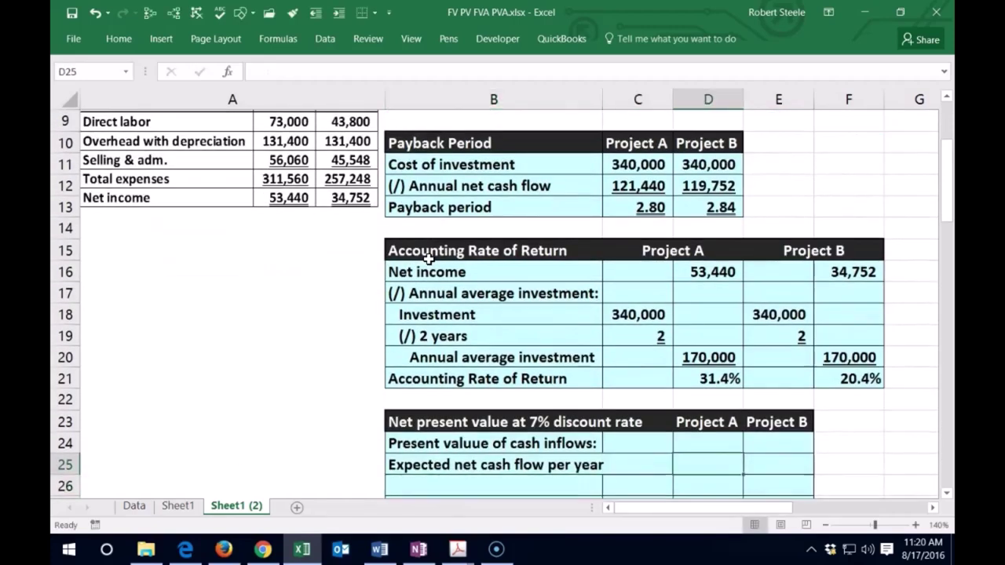
Step: Pull Project A's expected net cash flow of 121,440 into D25 with =D8
scroll(428, 259, down, 1)
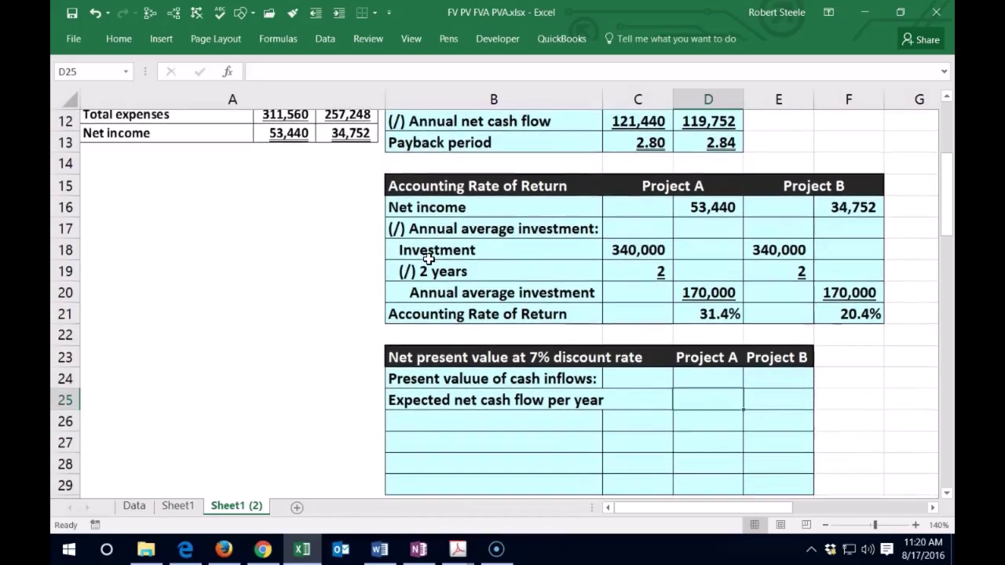
text(=)
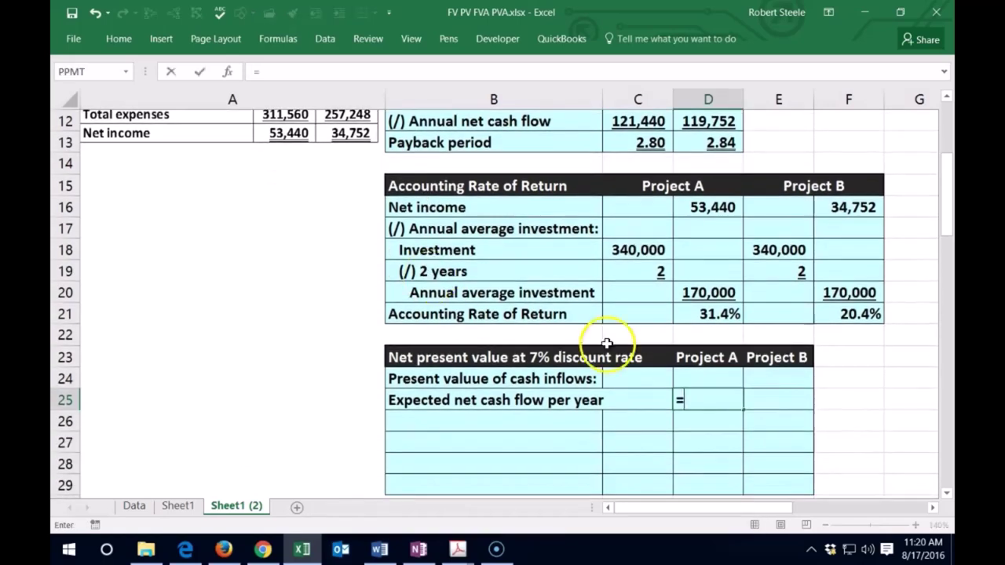
scroll(606, 341, up, 3)
scroll(628, 322, up, 1)
click(703, 272)
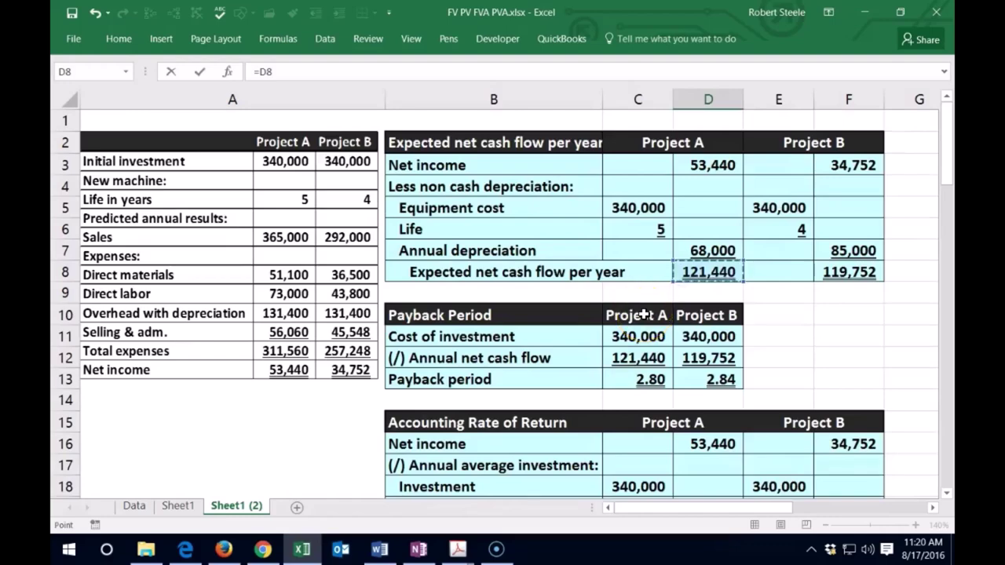
key(Tab)
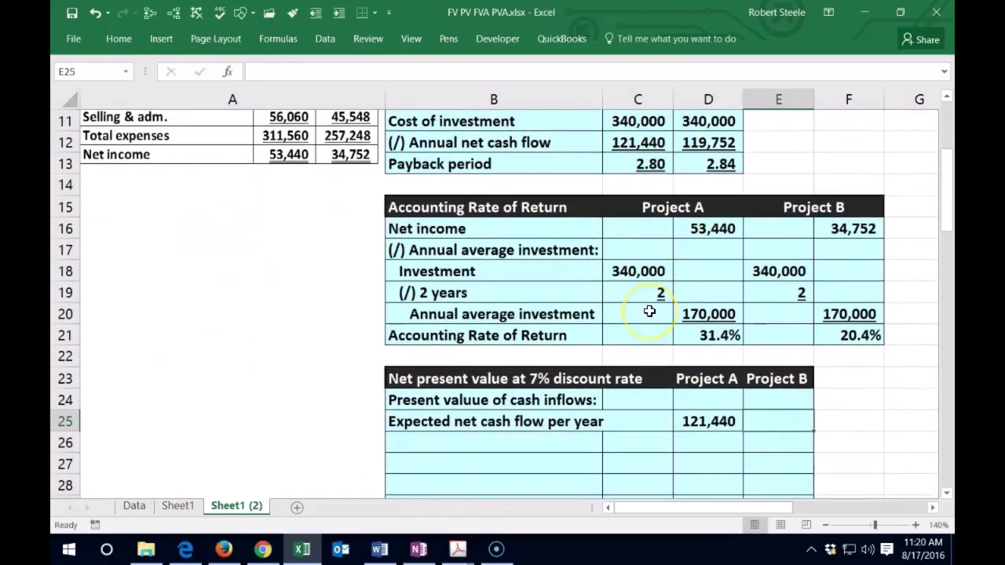
Step: Pull Project B's expected net cash flow of 119,752 into E25 with =F8
text(=)
scroll(653, 312, up, 3)
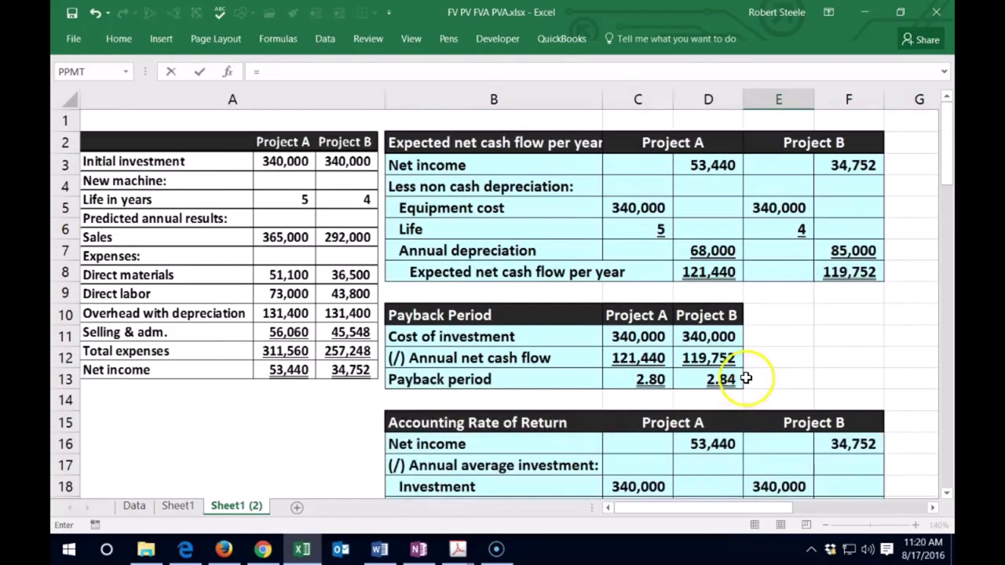
click(838, 273)
scroll(801, 378, down, 1)
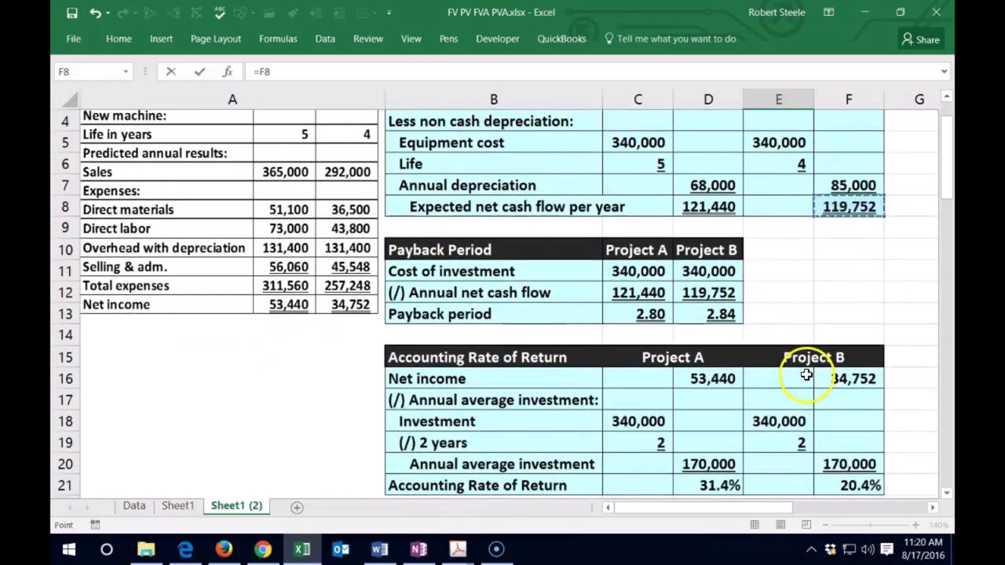
key(Return)
click(723, 412)
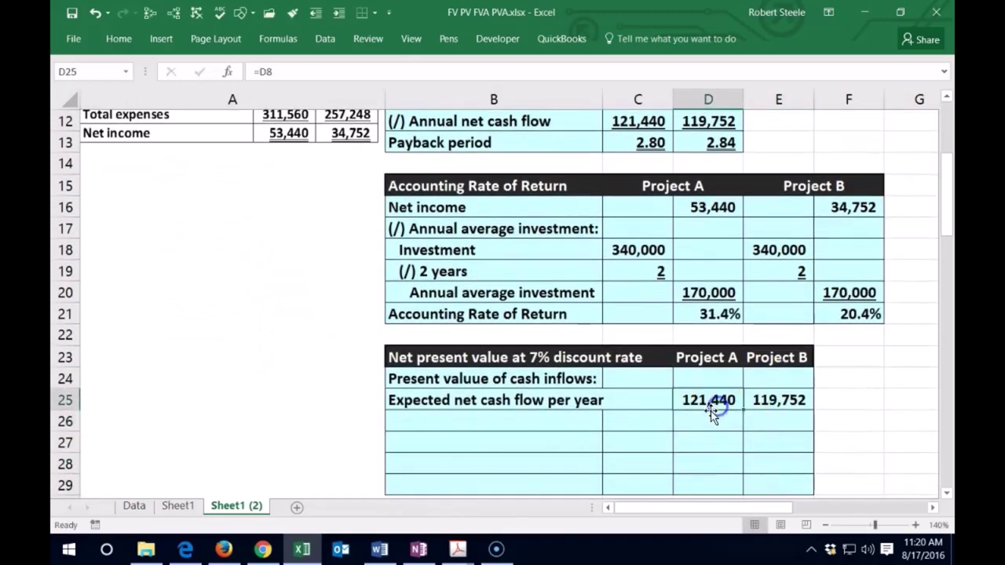
scroll(713, 411, down, 1)
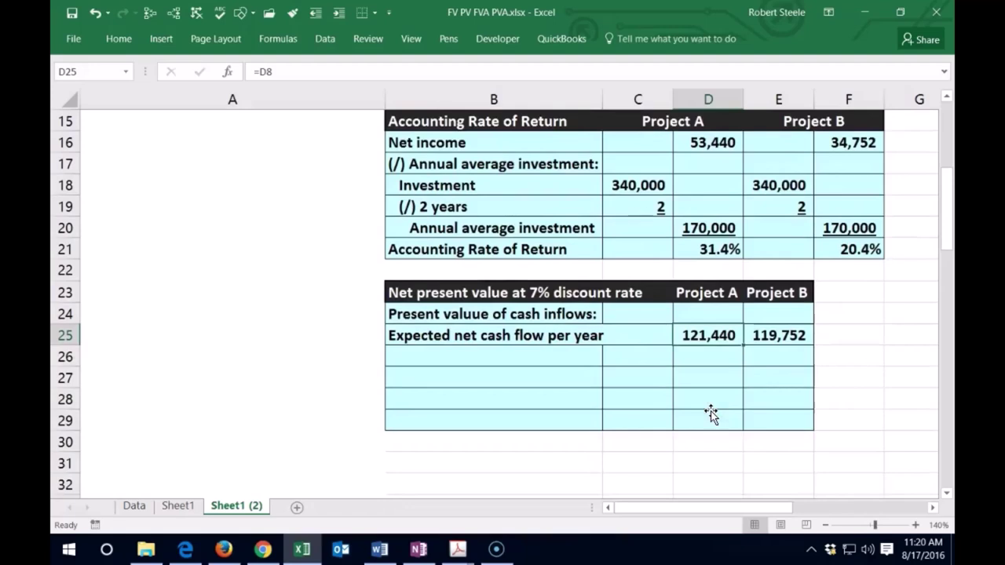
Step: Type the 'PV factor' label into cell B26
click(473, 361)
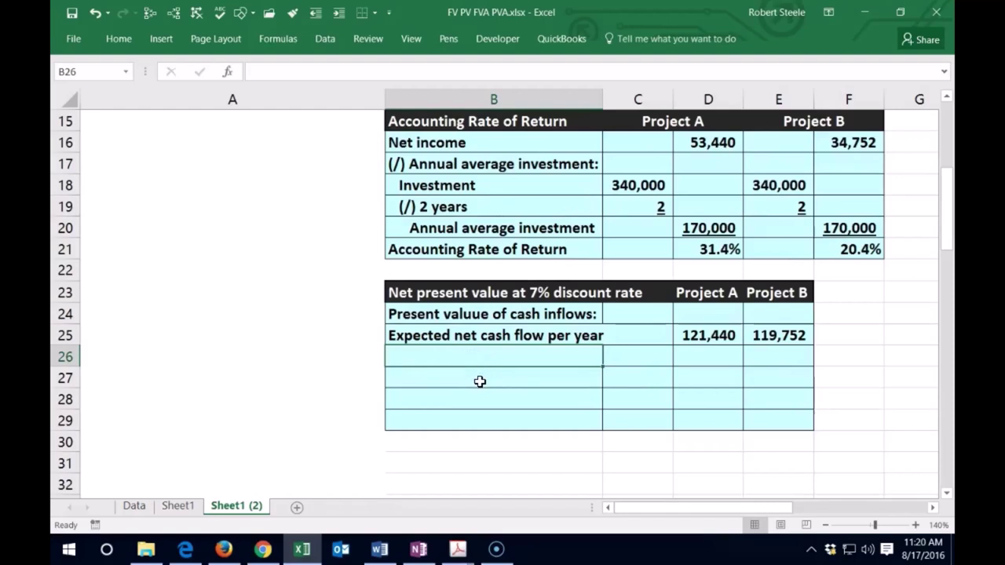
text(PV )
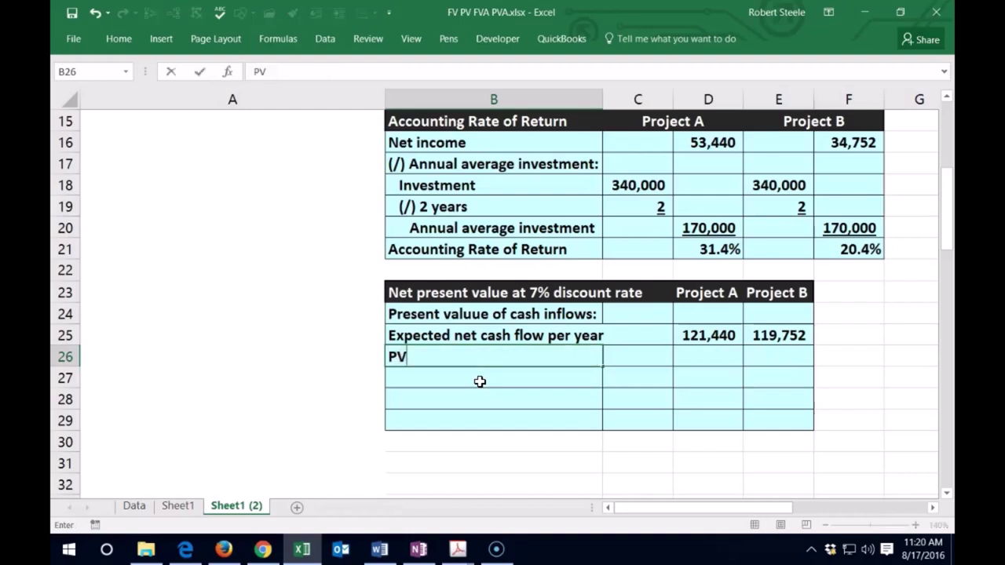
text(fac)
text(tor)
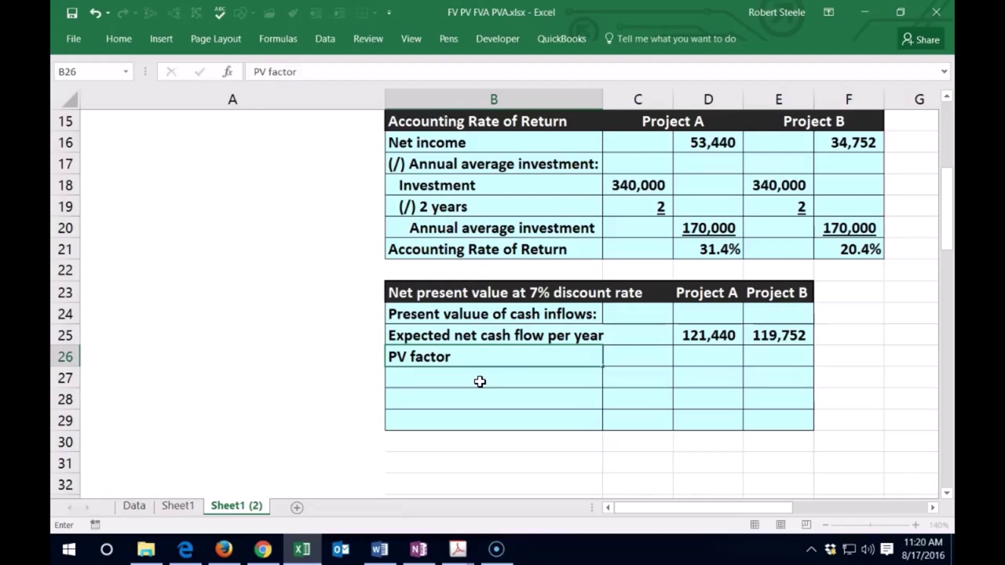
key(Tab)
key(Tab)
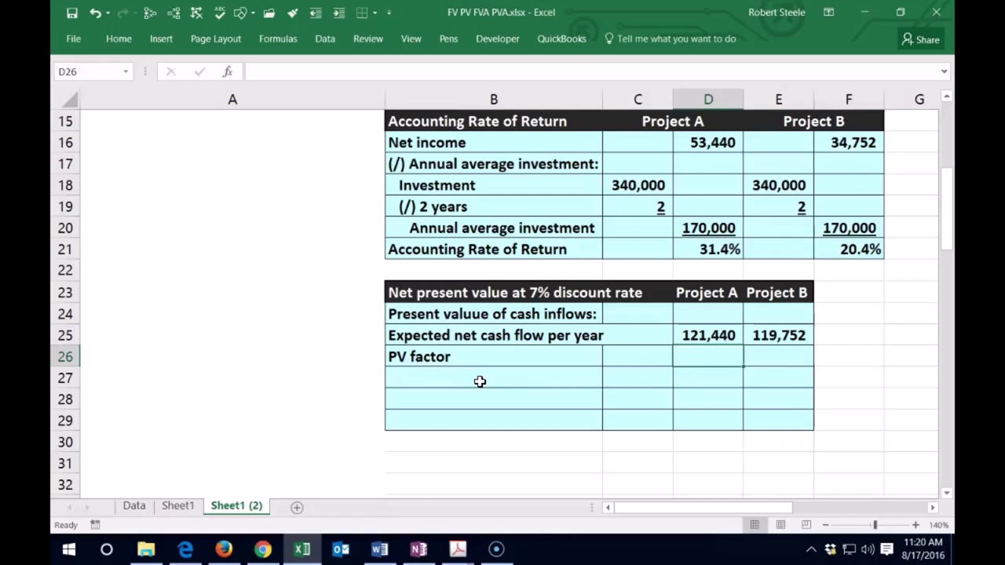
key(Right)
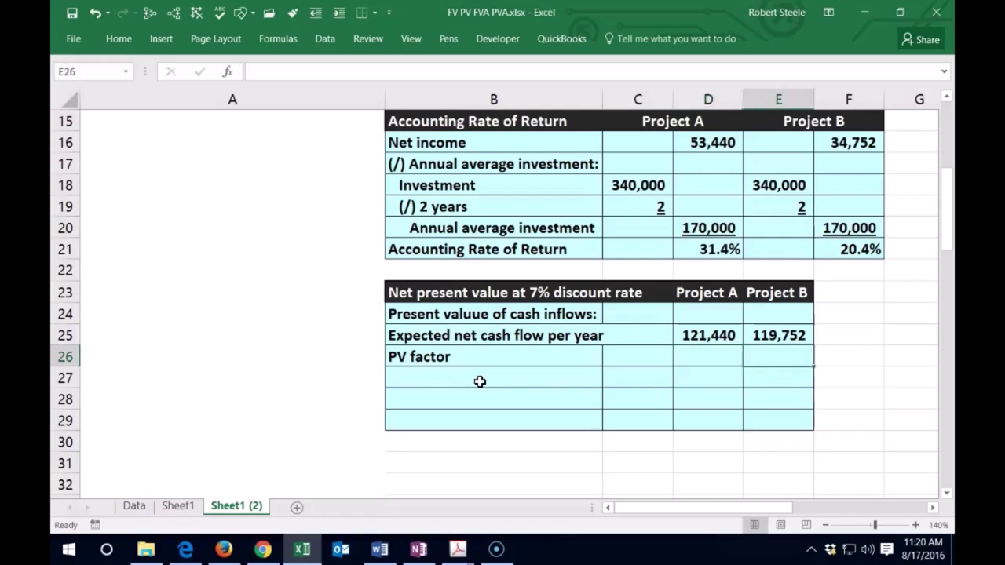
key(Right)
key(Right)
key(Right)
key(Right)
key(Right)
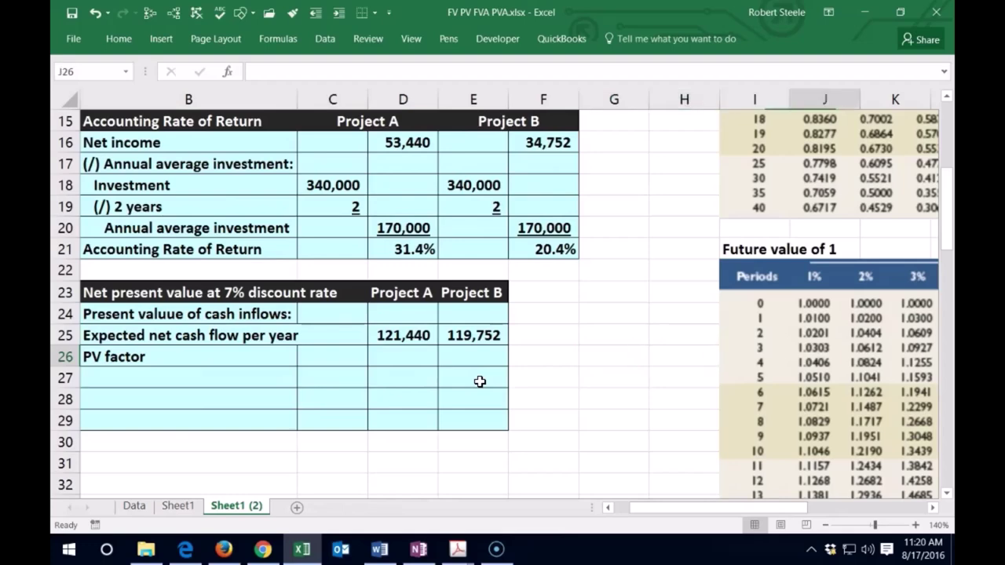
key(Right)
key(Right)
key(Right)
key(Right)
key(Right)
key(Right)
key(Right)
key(Right)
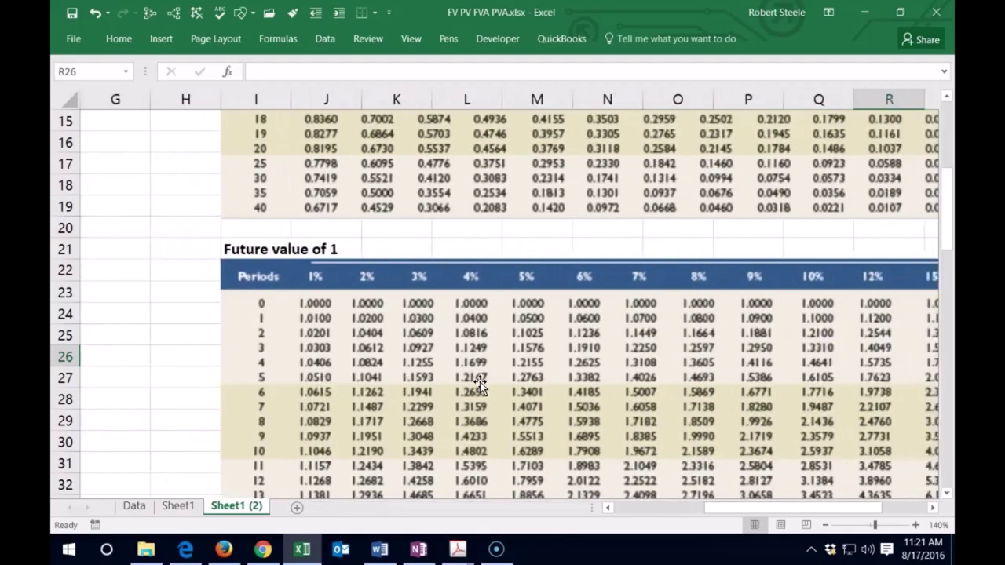
key(Right)
scroll(629, 396, up, 4)
scroll(628, 396, up, 1)
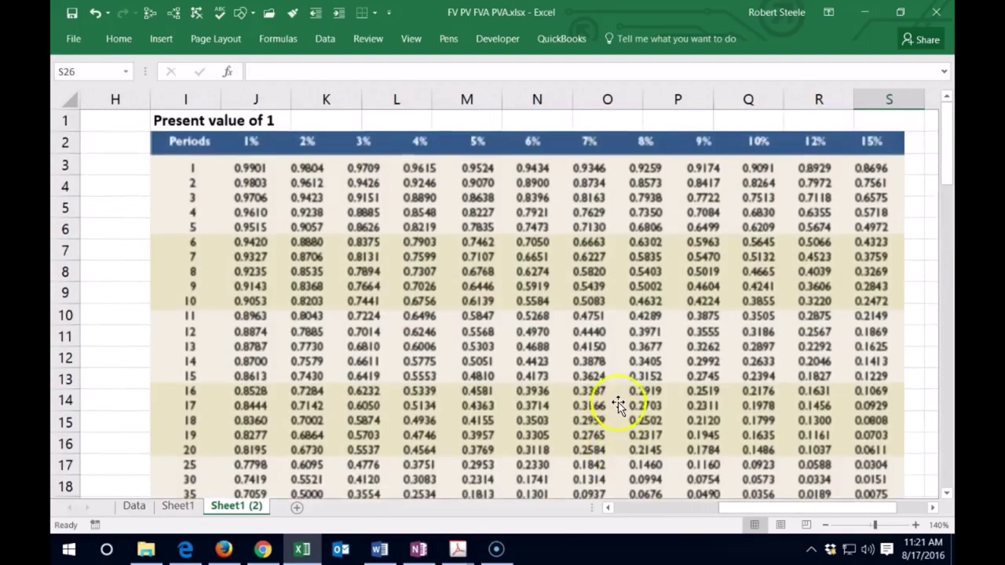
click(106, 252)
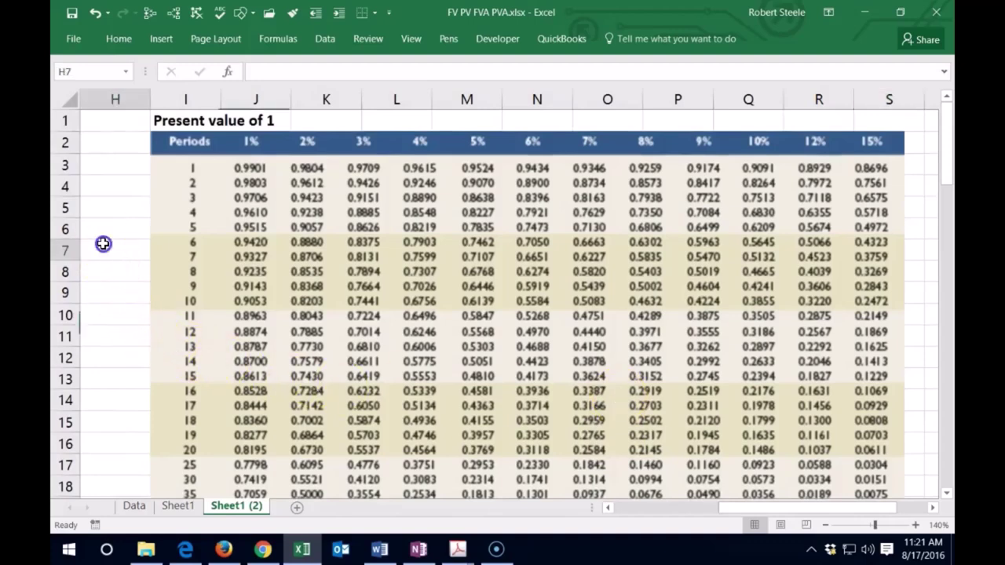
click(149, 262)
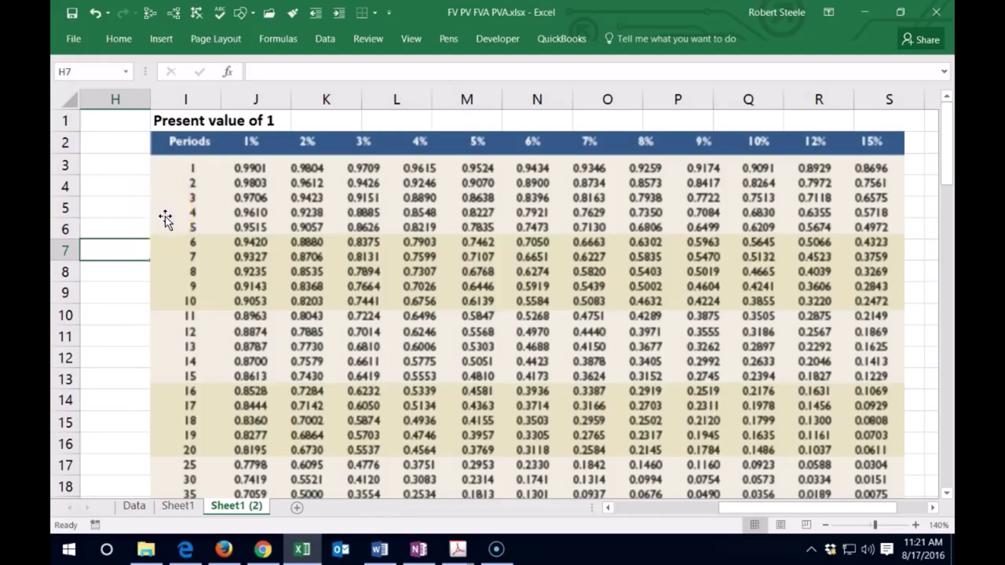
scroll(165, 219, down, 2)
scroll(165, 218, down, 1)
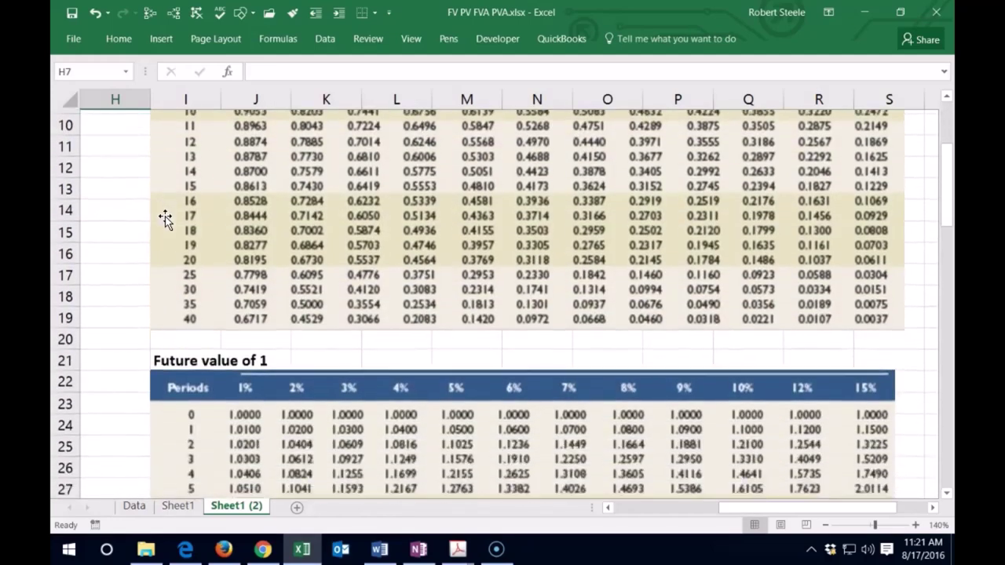
scroll(165, 218, down, 1)
scroll(165, 218, down, 1)
scroll(165, 219, down, 1)
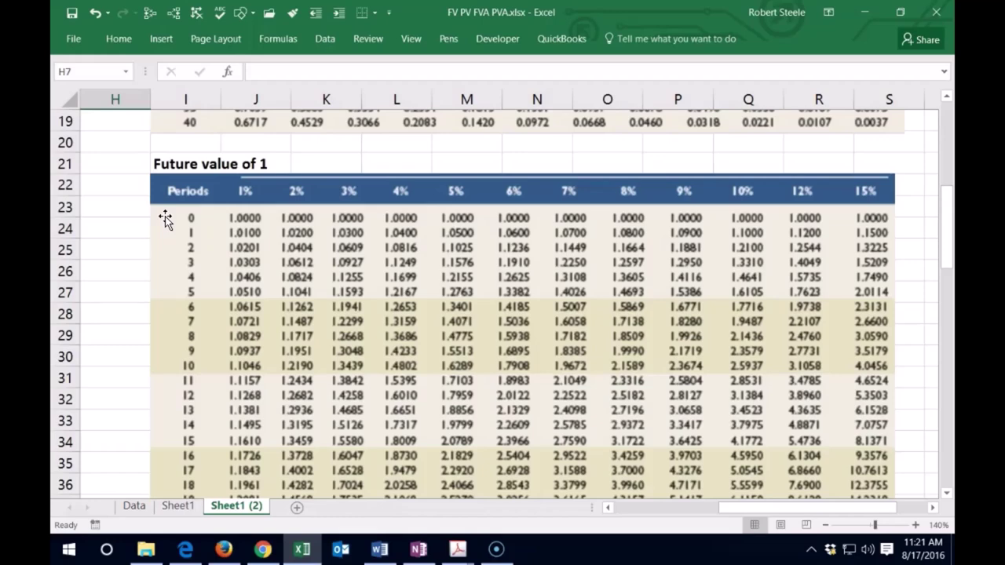
scroll(184, 218, down, 2)
scroll(185, 220, down, 2)
scroll(187, 223, down, 1)
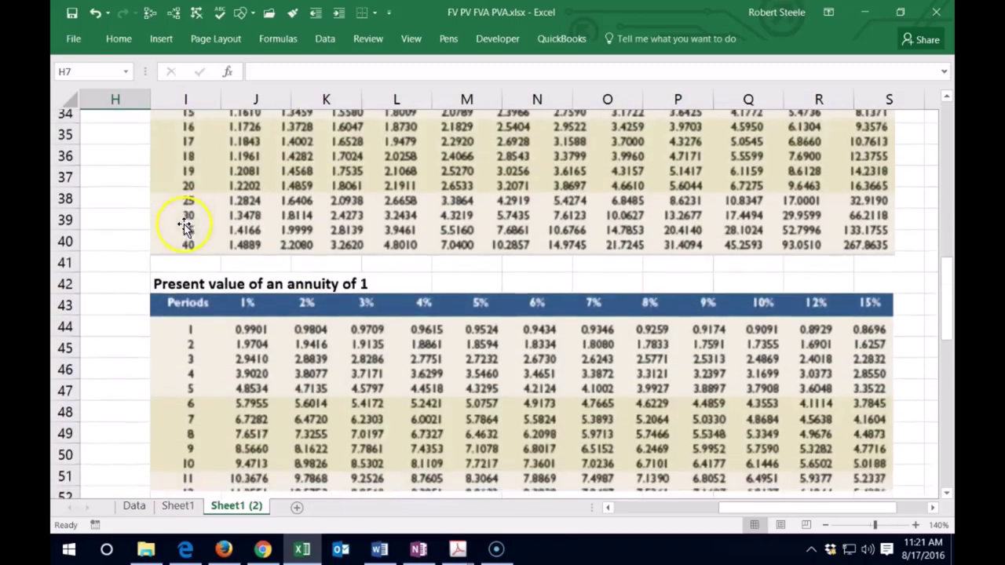
scroll(187, 298, down, 1)
scroll(187, 303, down, 1)
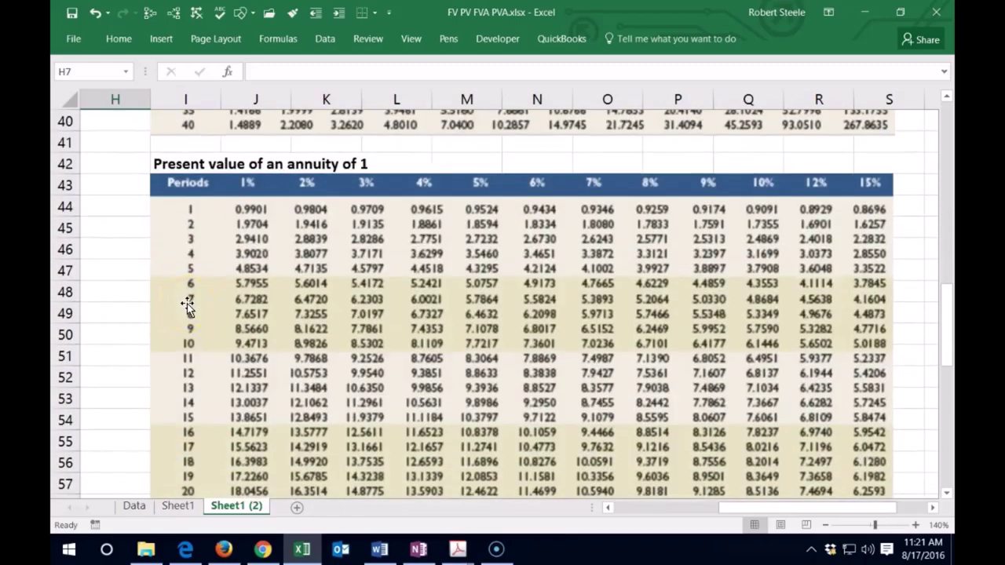
click(98, 508)
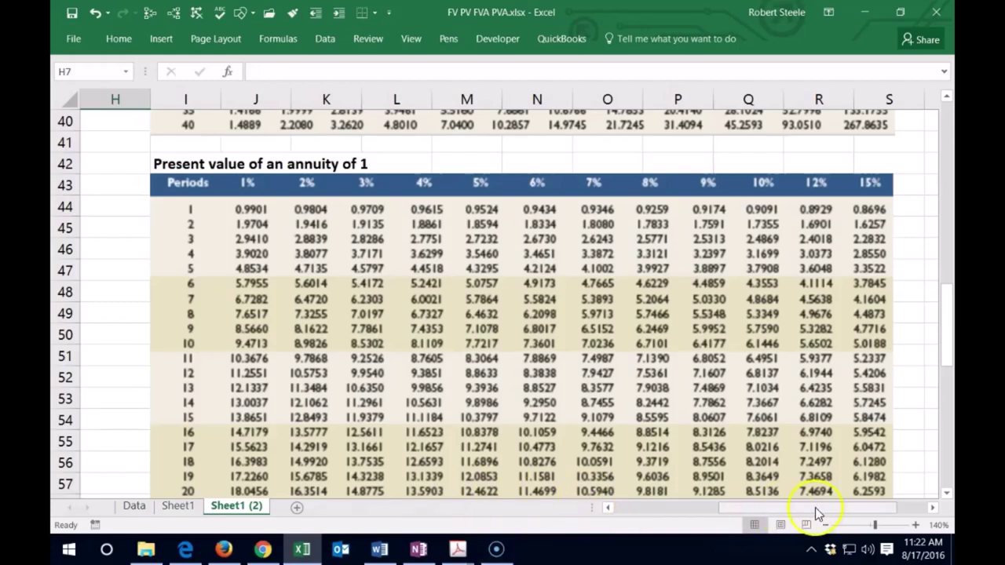
drag(816, 514, 696, 514)
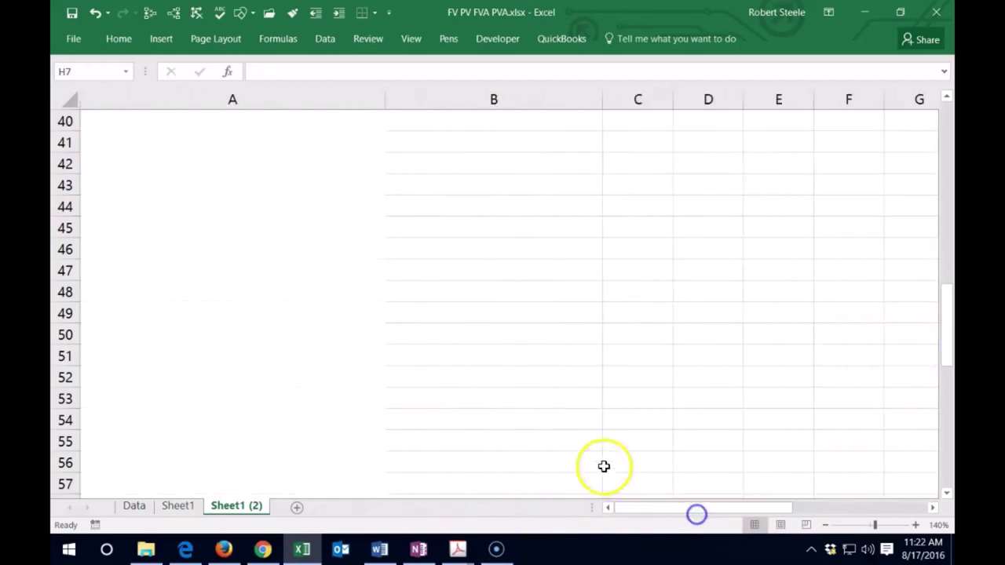
scroll(604, 467, up, 7)
scroll(604, 466, up, 1)
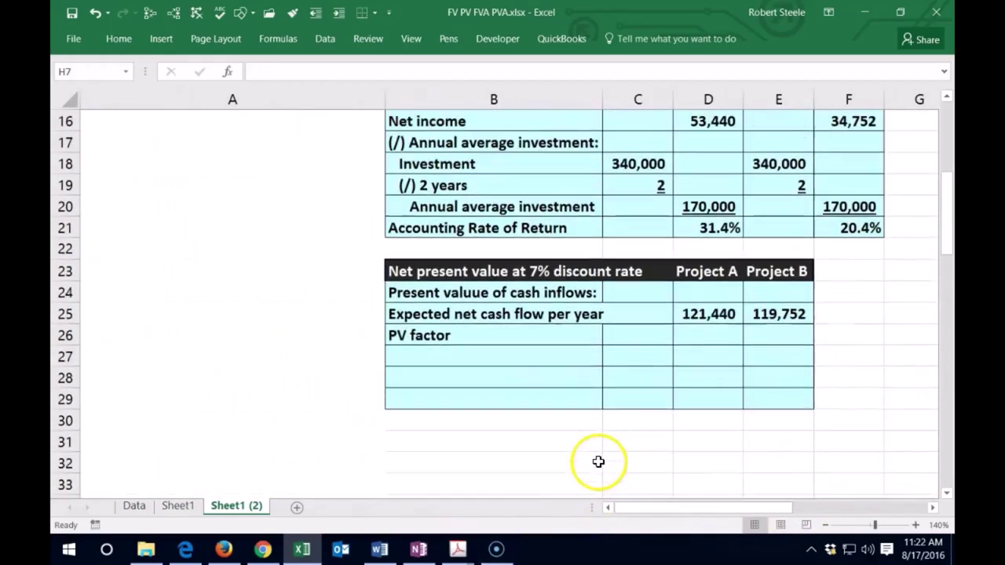
click(698, 314)
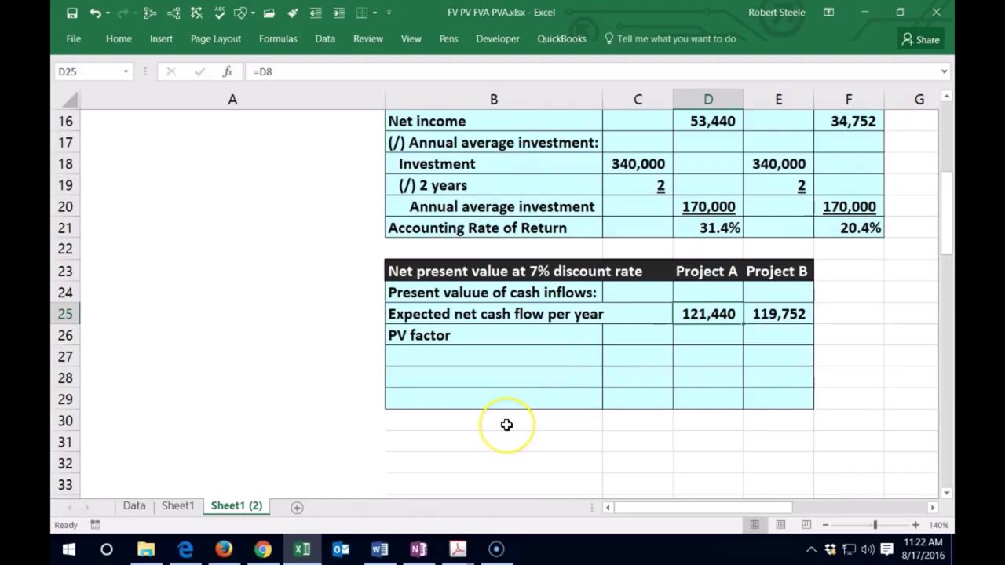
scroll(507, 425, up, 2)
scroll(506, 425, up, 2)
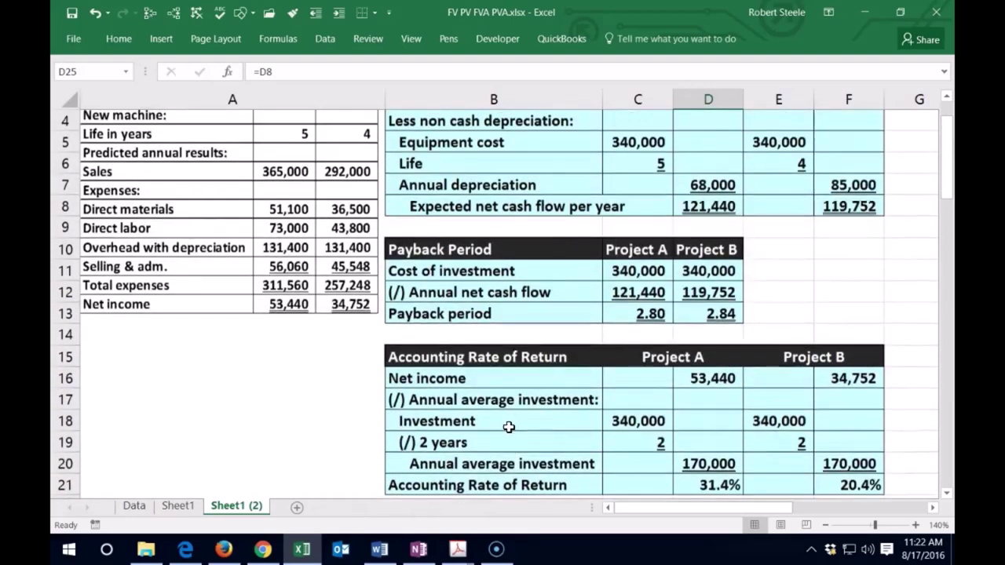
scroll(322, 161, up, 1)
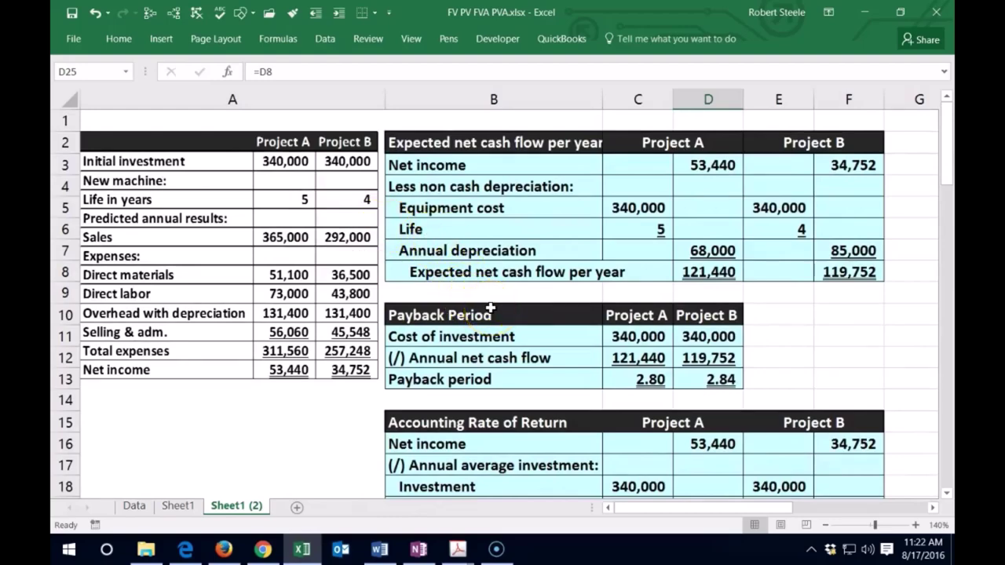
scroll(490, 308, down, 3)
scroll(490, 308, down, 3)
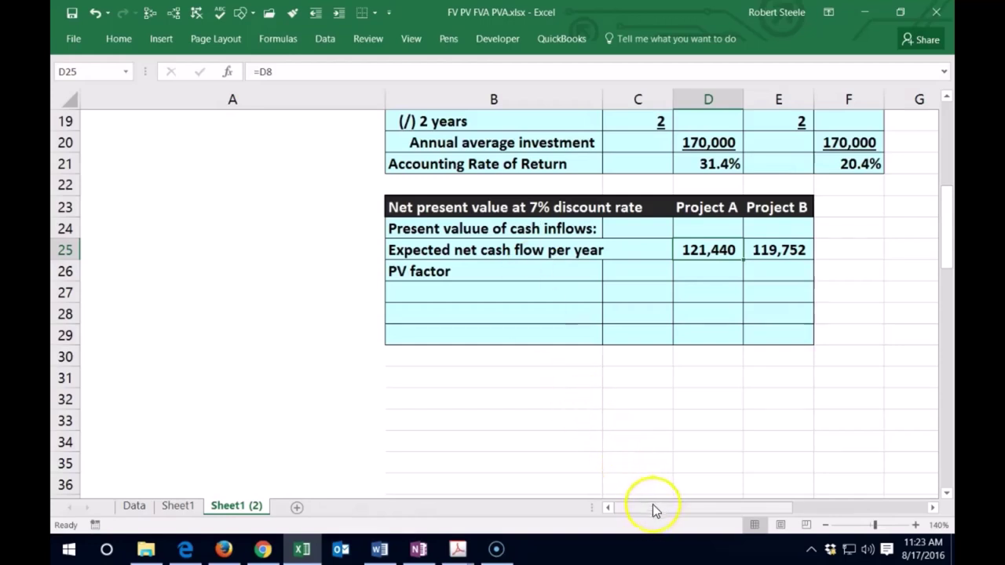
drag(652, 508, 771, 508)
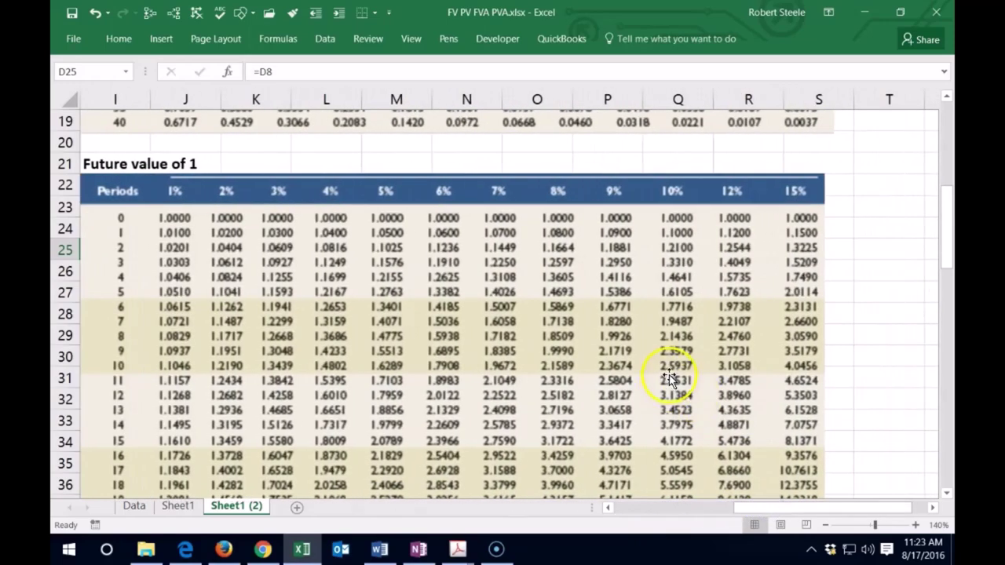
scroll(668, 378, down, 5)
scroll(665, 379, down, 3)
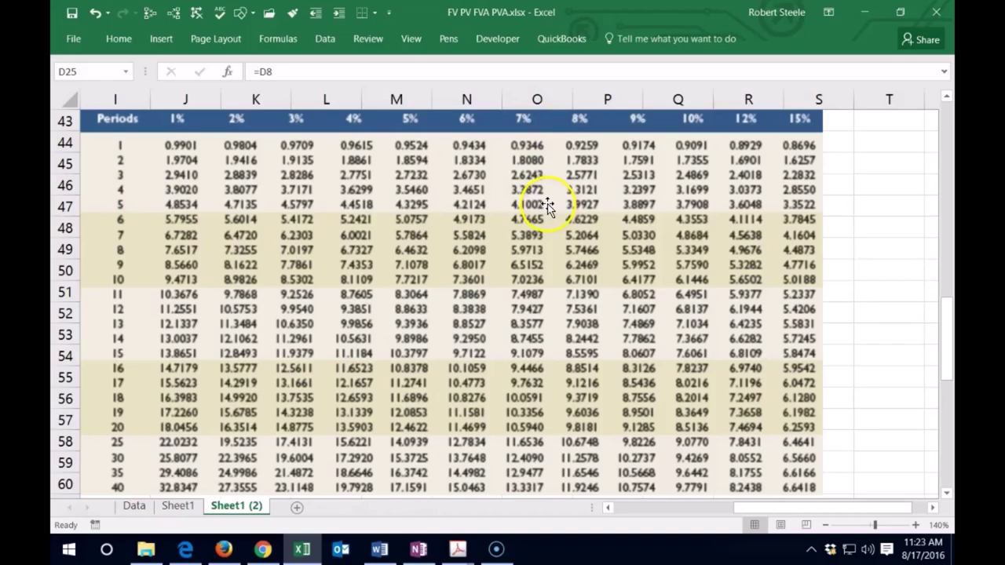
drag(760, 508, 668, 511)
scroll(404, 419, up, 8)
scroll(399, 394, up, 3)
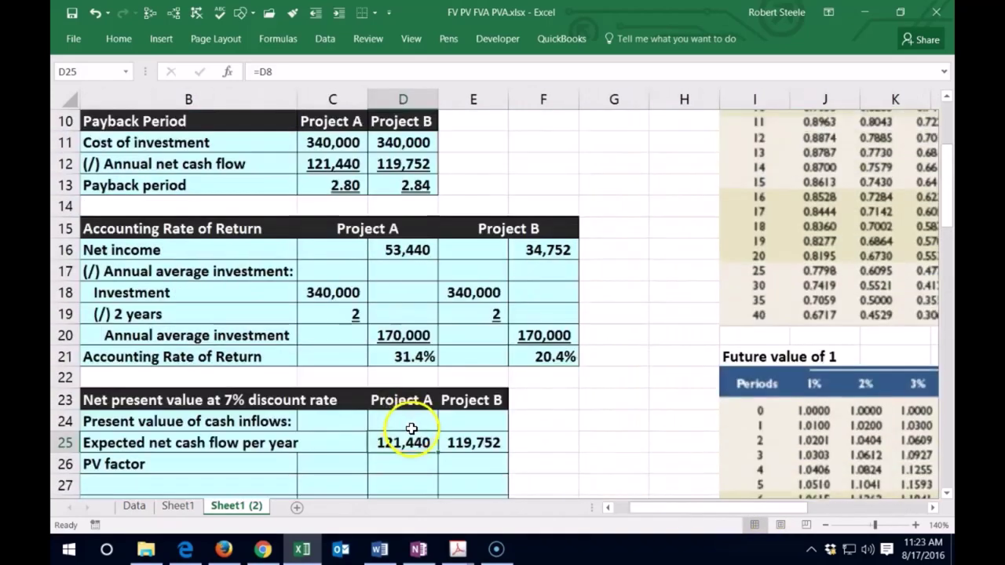
scroll(364, 423, down, 1)
Step: Enter Project A's PV factor 4.1002 in D26, displayed to four decimal places
click(343, 399)
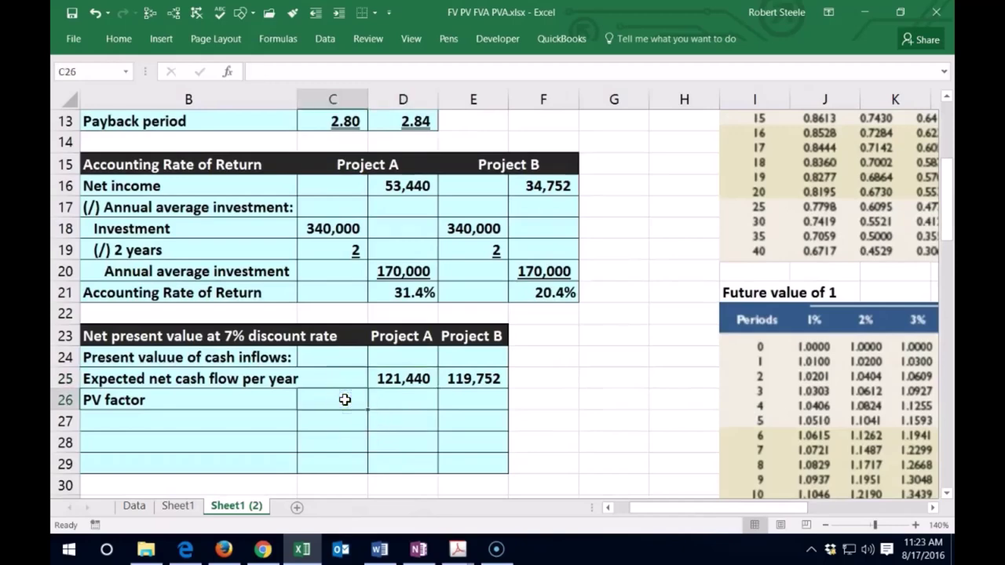
key(Right)
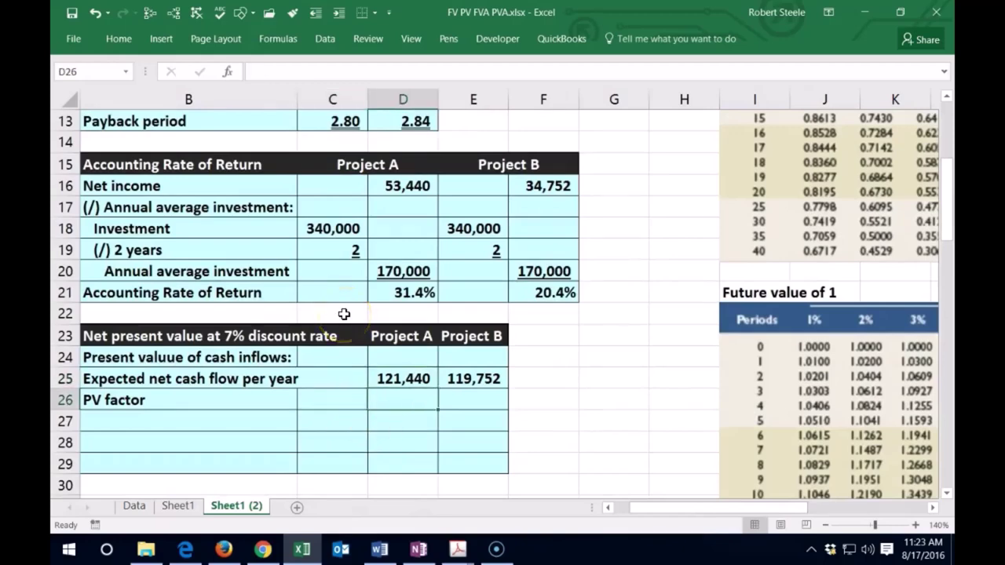
text(4.10)
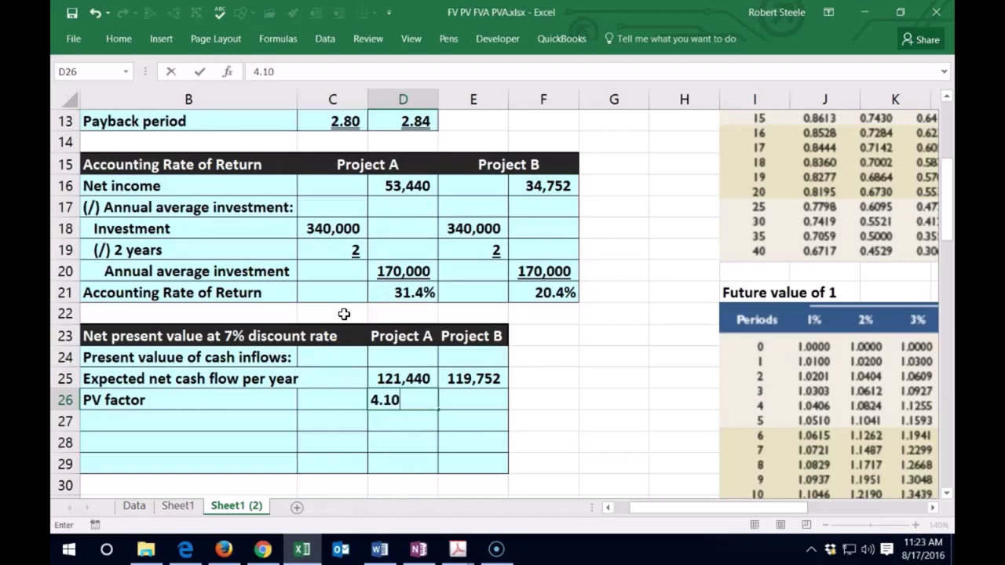
text(02)
key(ctrl+Return)
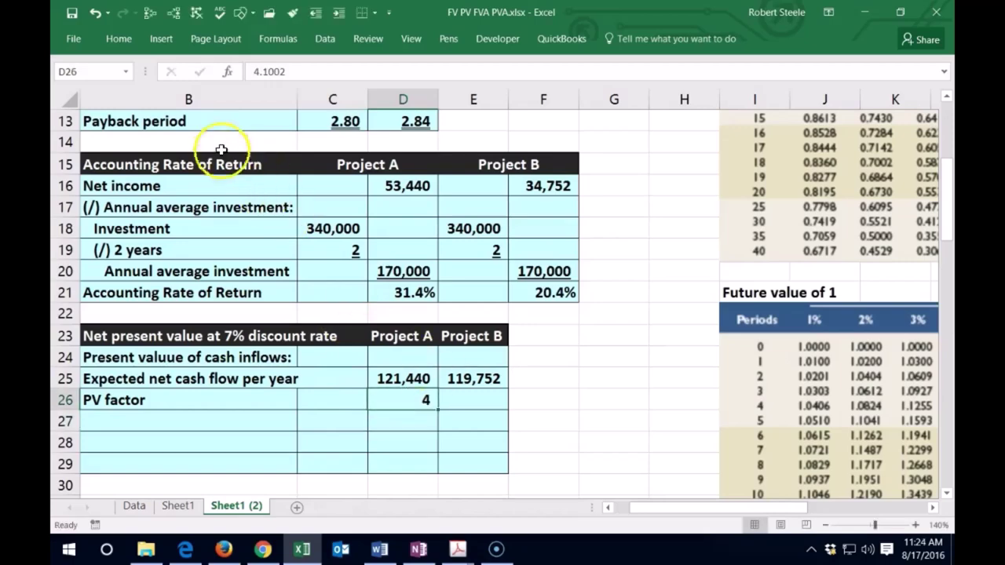
click(119, 38)
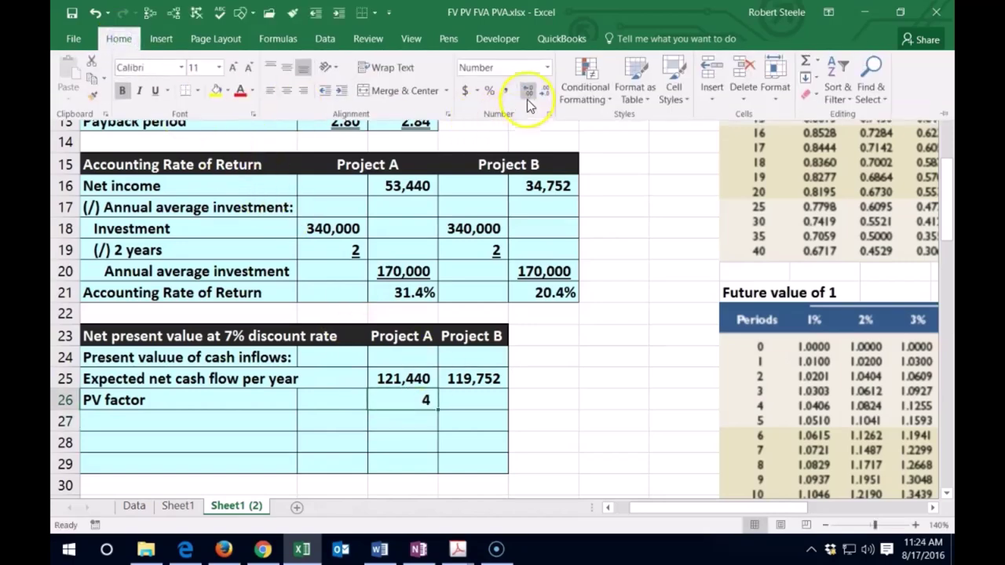
click(527, 94)
click(528, 94)
click(525, 93)
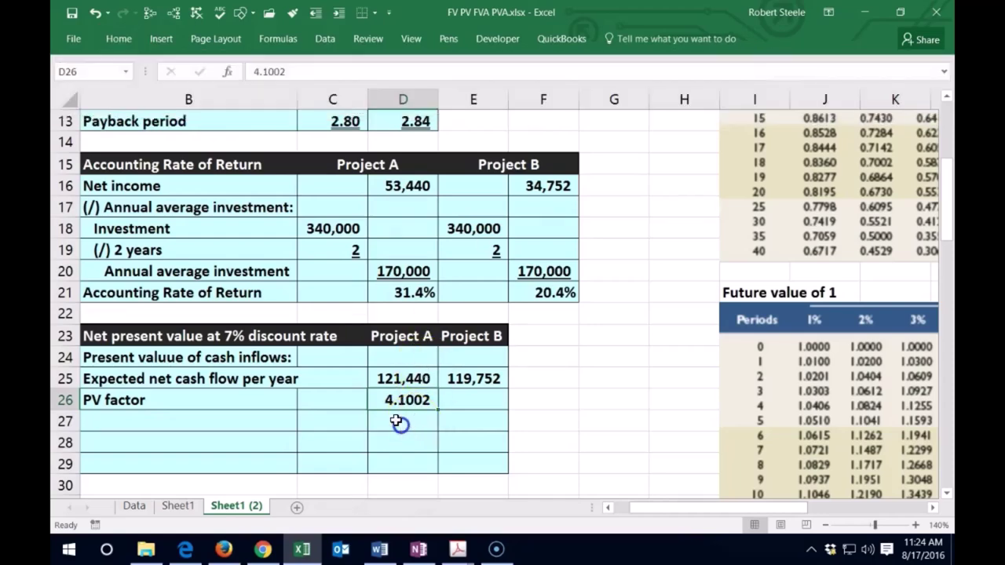
click(119, 38)
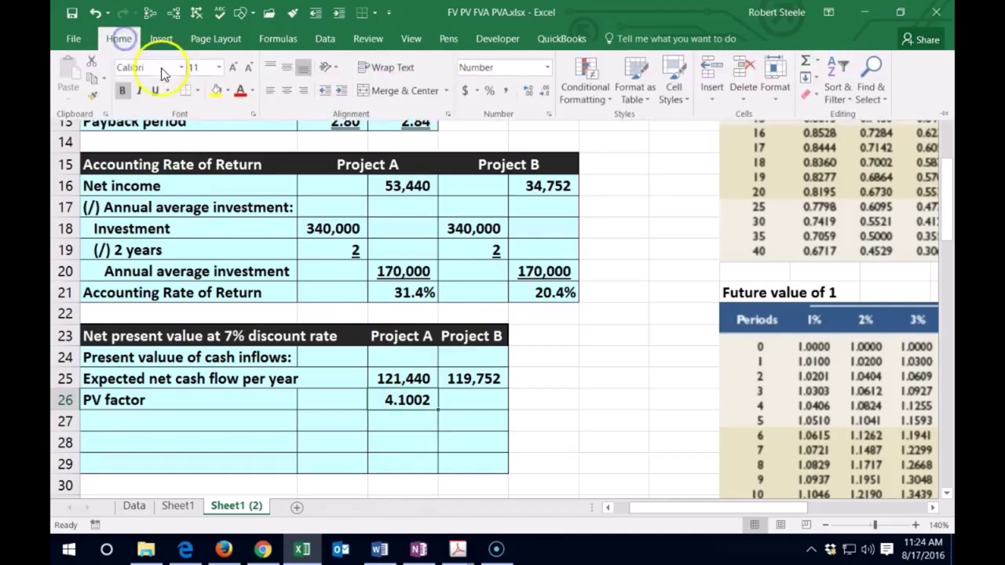
click(391, 419)
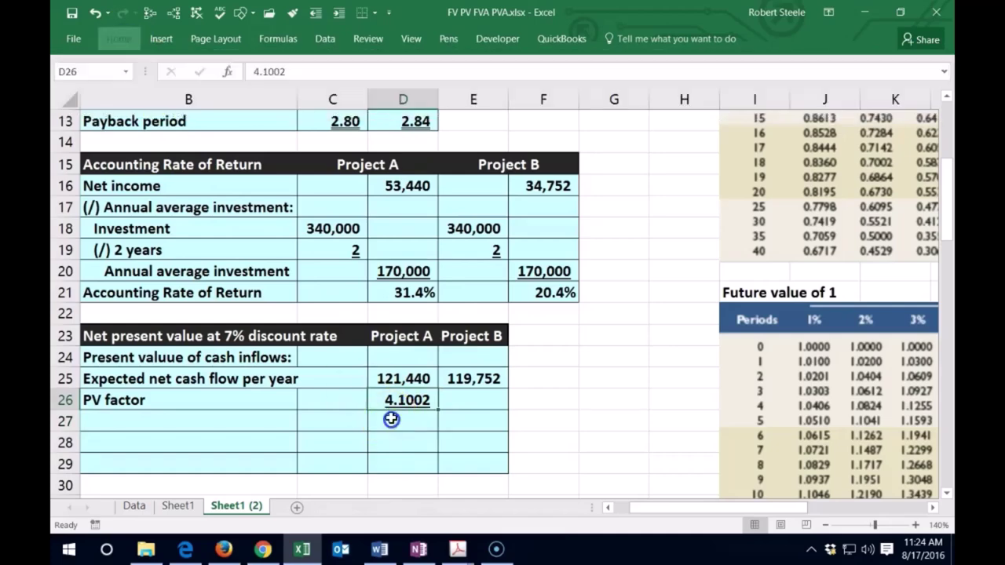
Step: Enter =D25*D26 in D27, giving Project A's present value of inflows of 497,928
text(=)
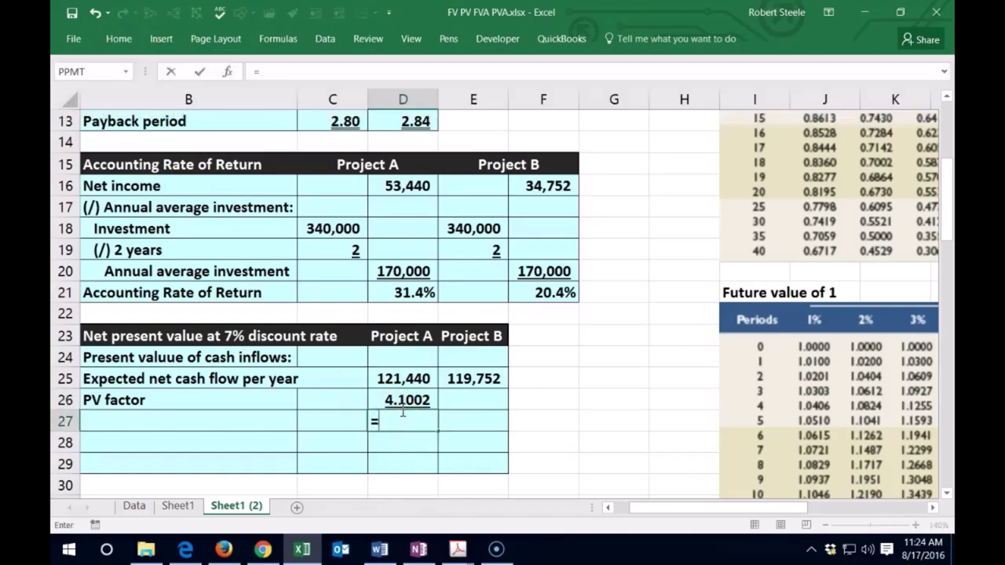
click(381, 378)
text(*)
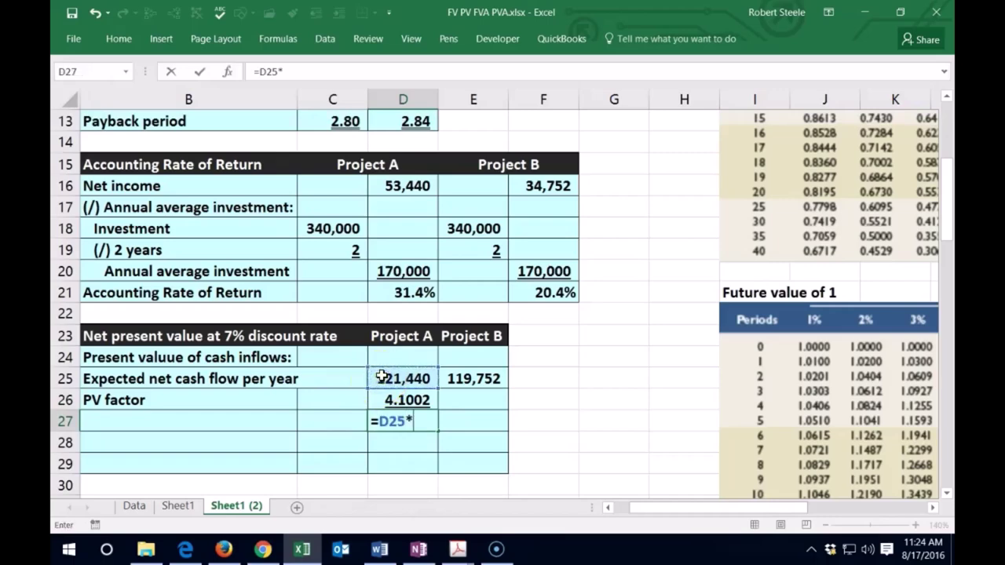
click(396, 399)
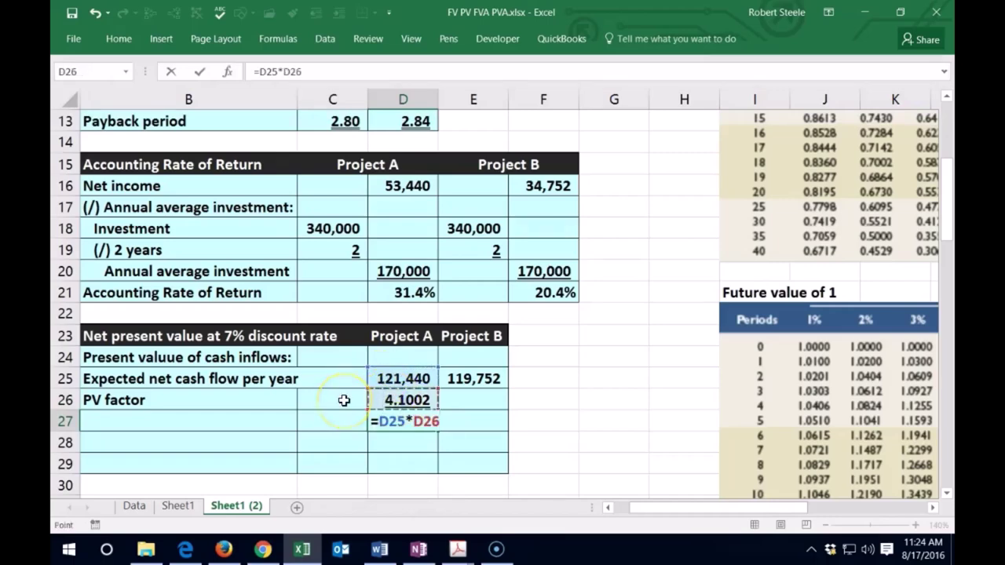
key(ctrl+Return)
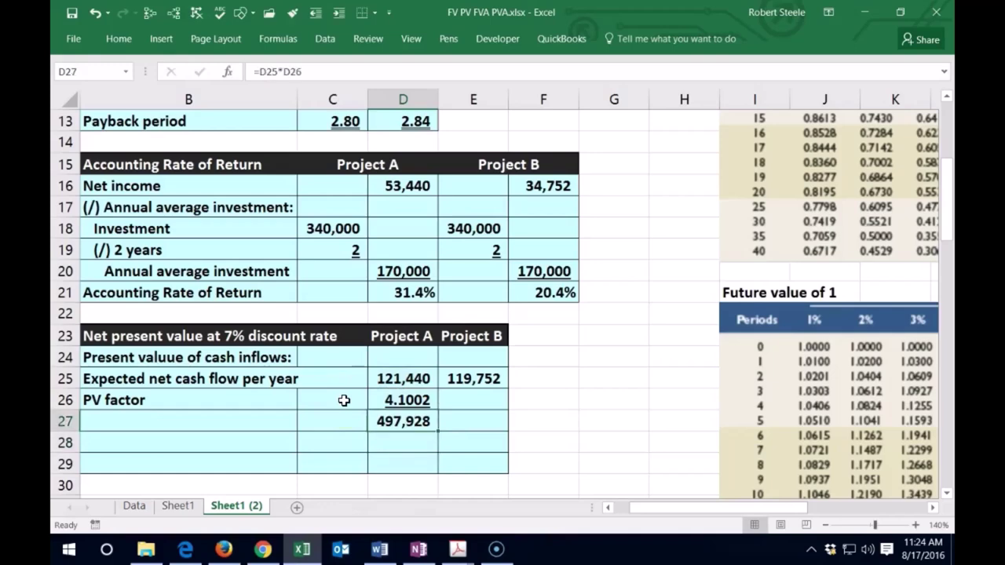
click(401, 400)
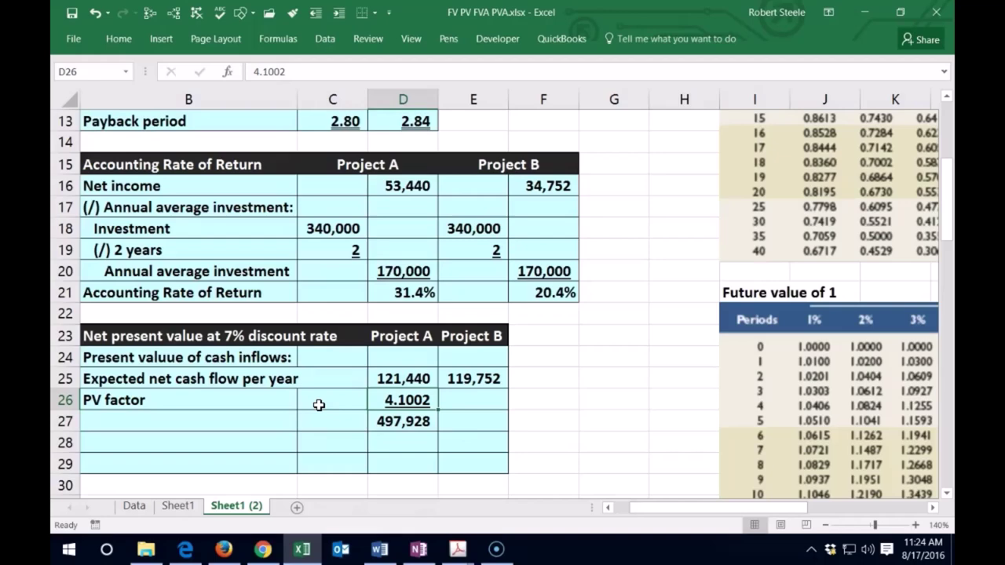
key(Down)
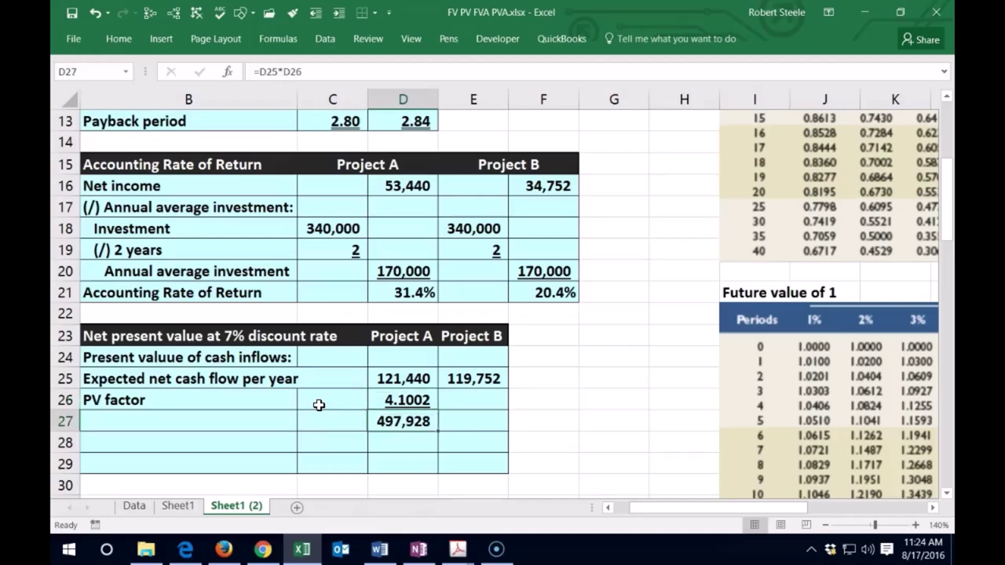
key(Right)
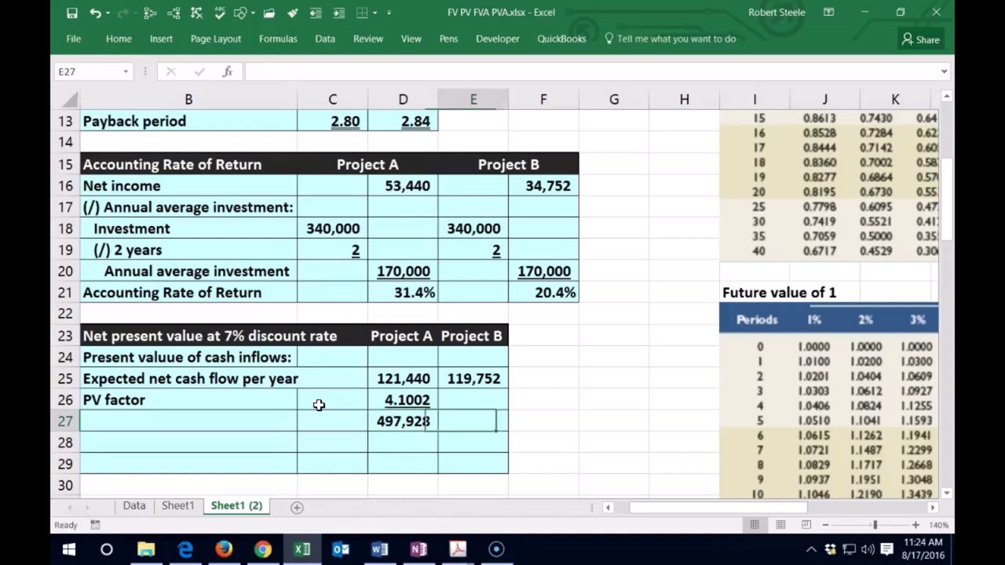
key(Right)
key(Right)
key(Right)
key(Right)
key(Right)
key(Right)
key(Right)
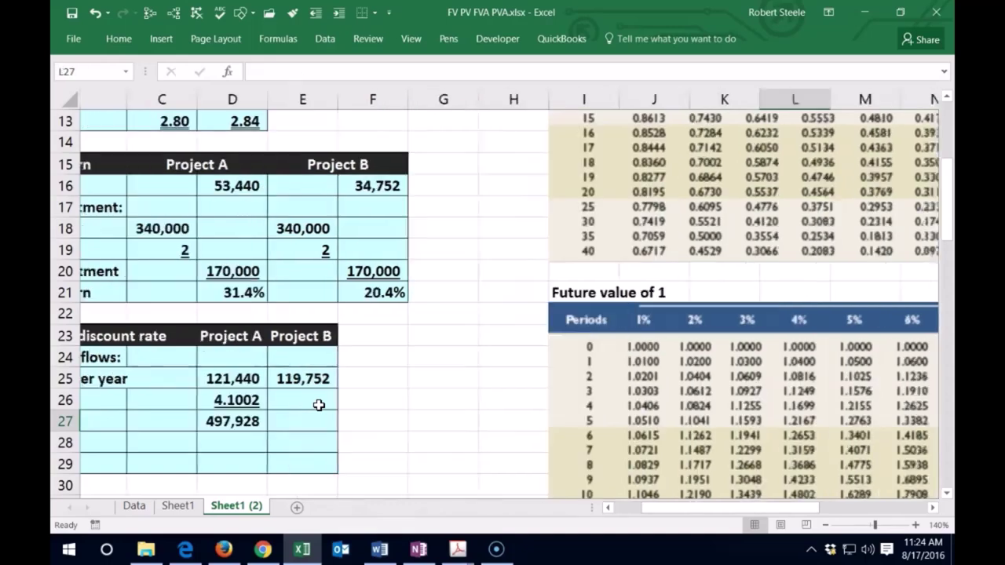
key(Right)
key(Right)
key(Right)
key(Right)
key(Right)
key(Right)
key(Right)
scroll(319, 408, down, 2)
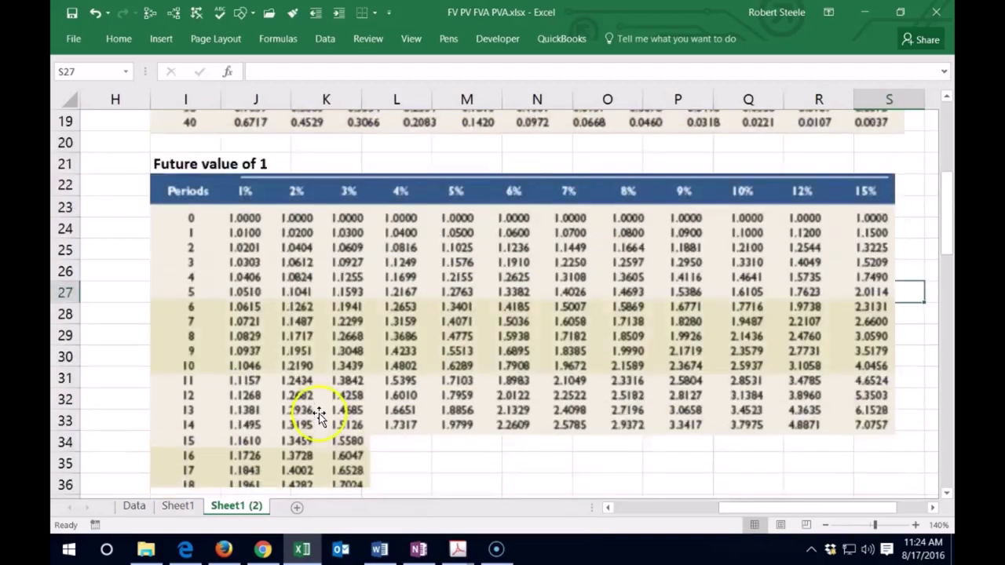
scroll(318, 410, down, 3)
scroll(318, 410, down, 2)
scroll(330, 424, down, 4)
scroll(332, 428, down, 2)
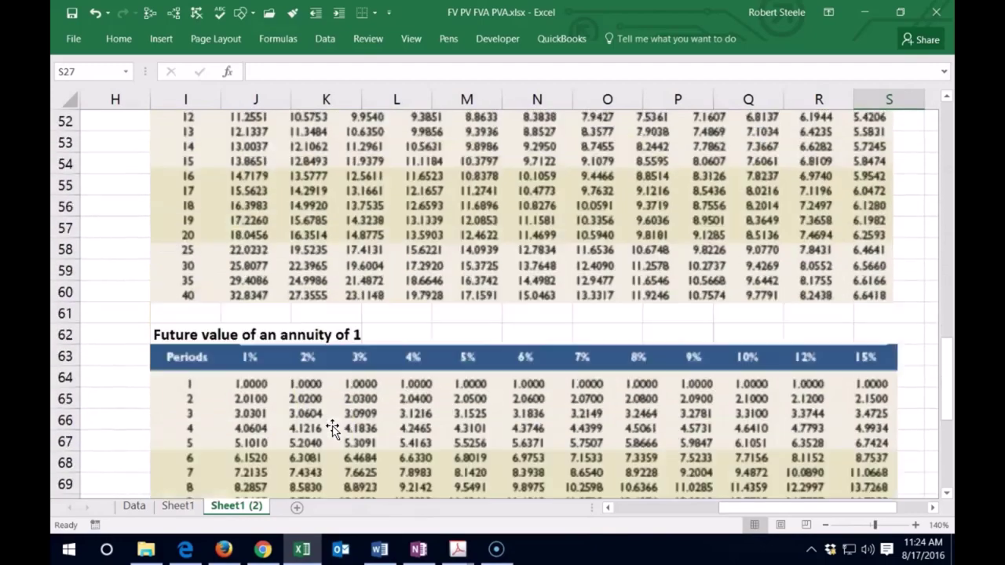
scroll(332, 428, down, 2)
scroll(332, 428, down, 1)
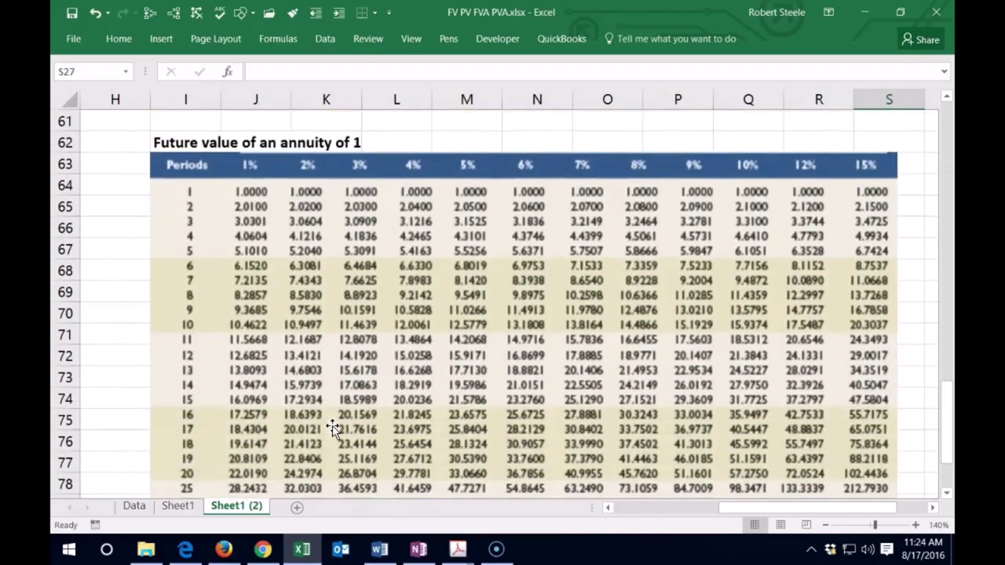
scroll(263, 297, up, 4)
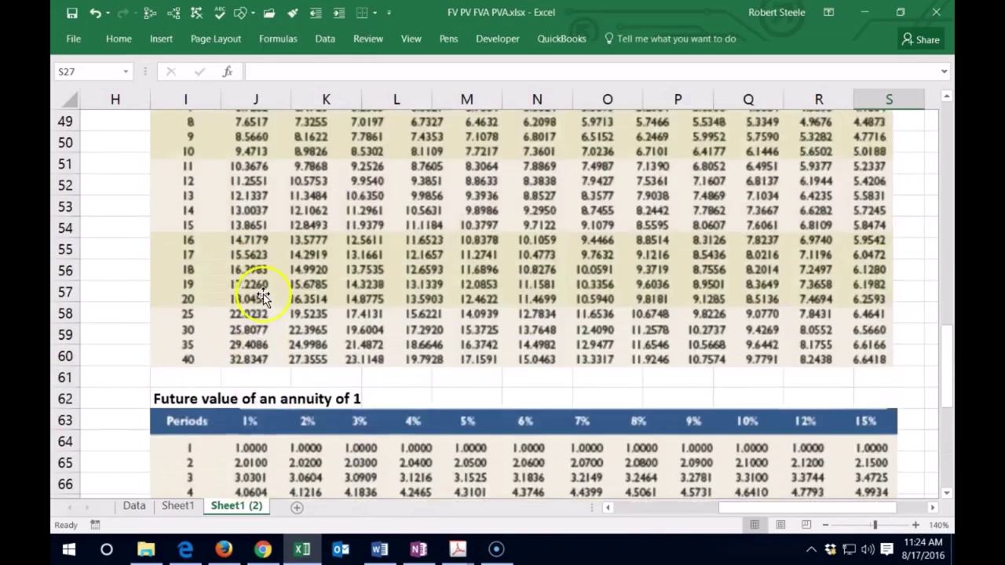
scroll(264, 296, up, 3)
scroll(253, 292, down, 1)
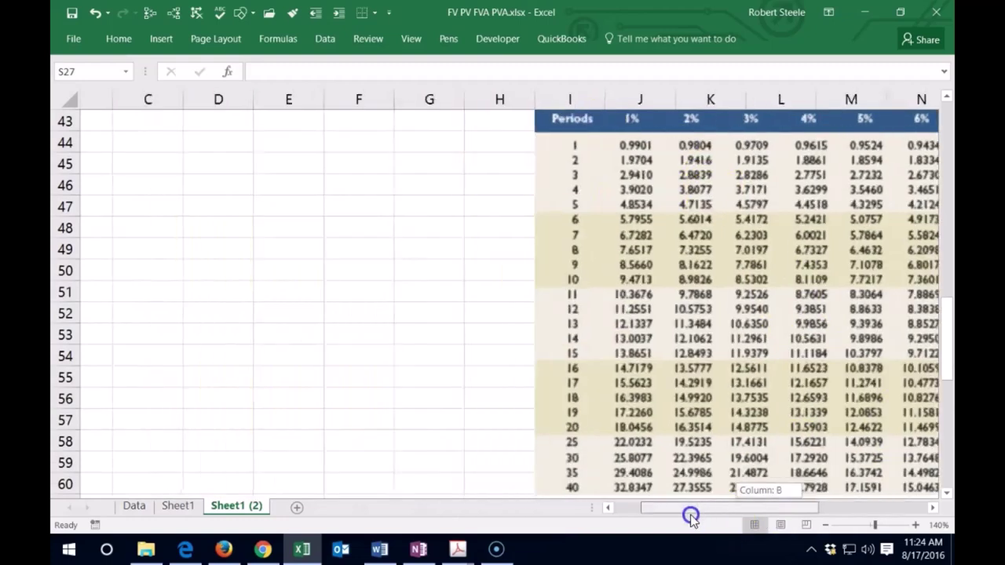
drag(776, 514, 665, 516)
scroll(605, 467, up, 3)
Step: Enter Project B's PV factor of 3.3872 in E26, underlined to match Project A's factor
scroll(686, 343, up, 4)
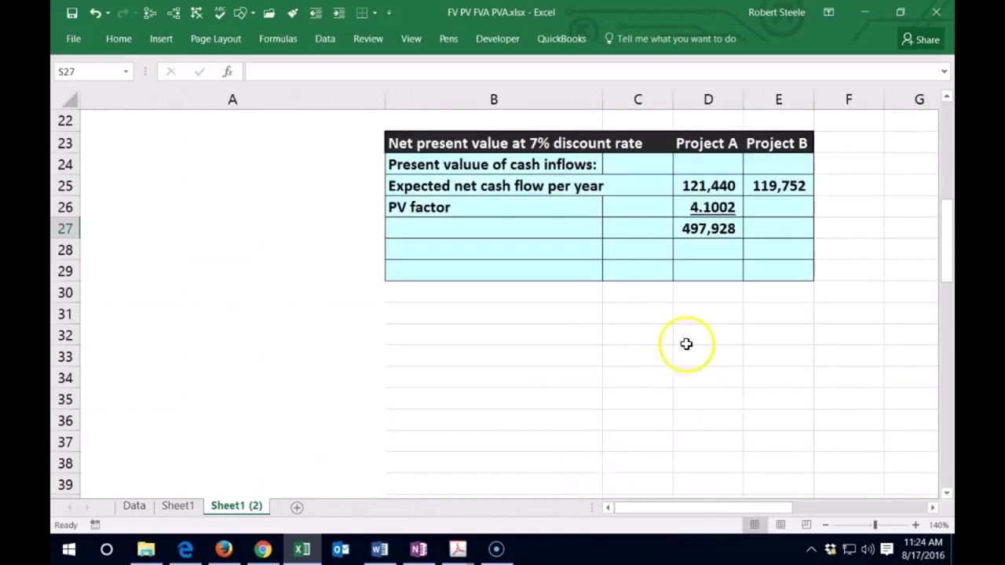
click(763, 205)
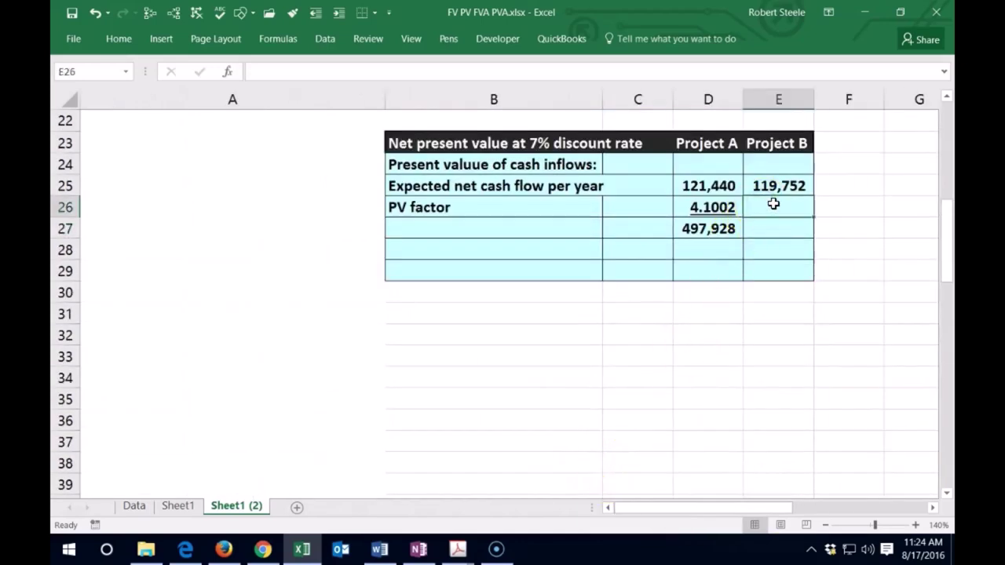
text(3.3872)
key(Return)
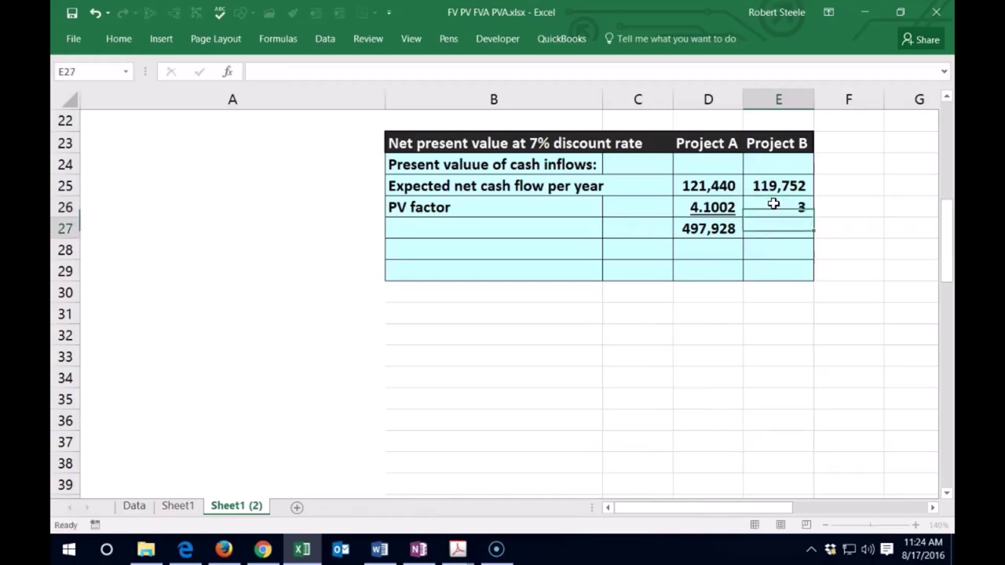
click(774, 204)
click(702, 209)
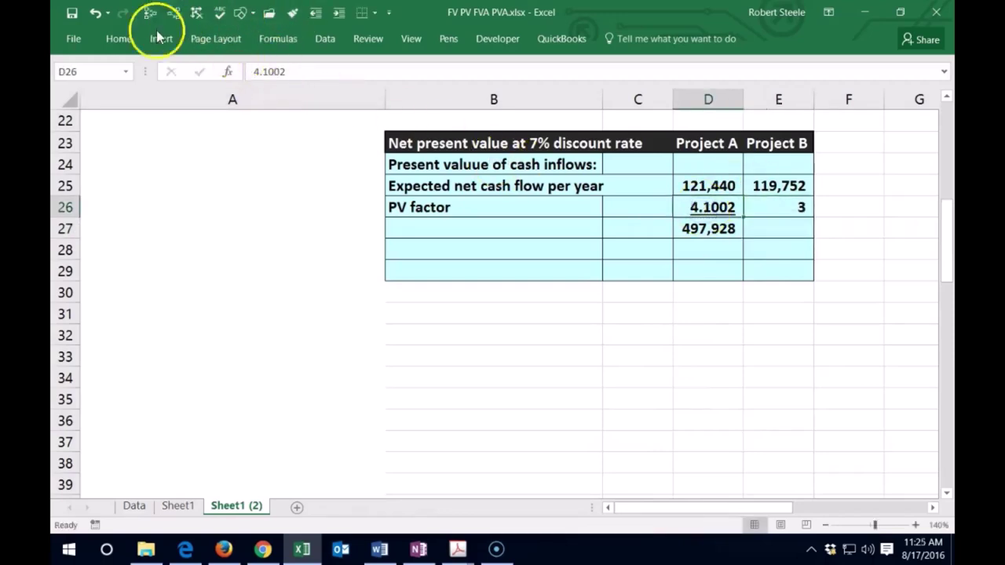
click(114, 39)
click(95, 94)
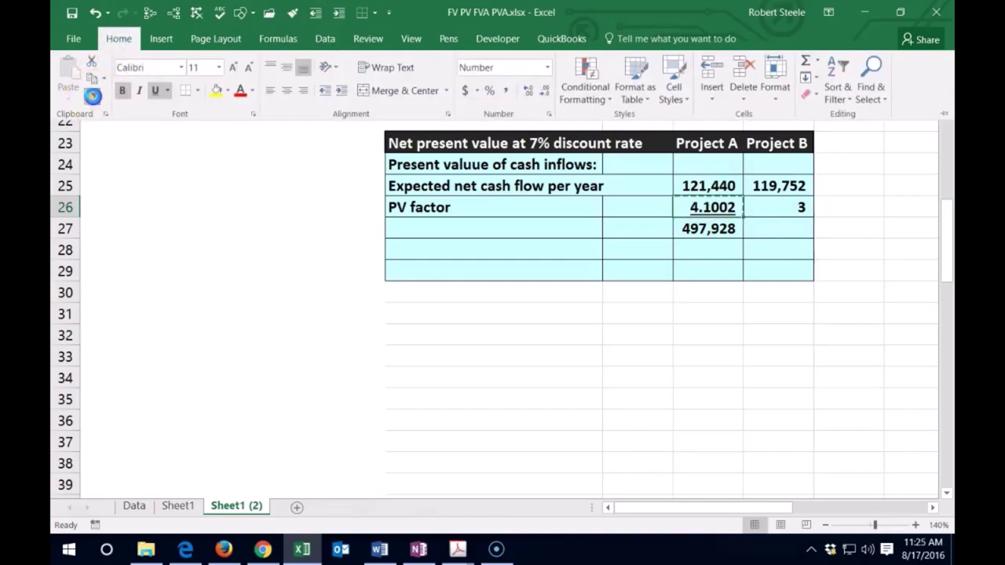
click(783, 206)
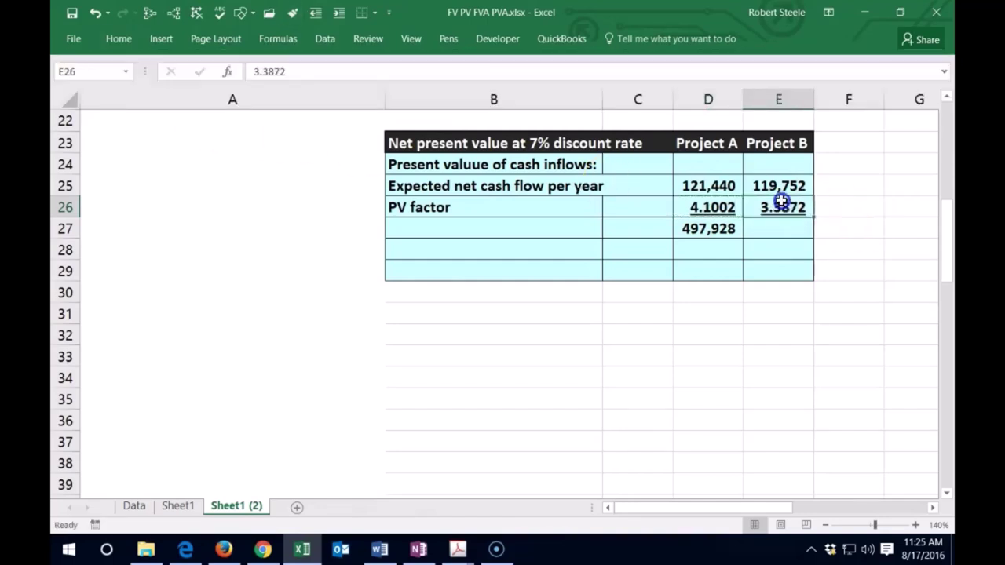
Step: Compute Project B's present value of inflows in E27 as =E25*E26, giving 405,624
click(774, 227)
text(=)
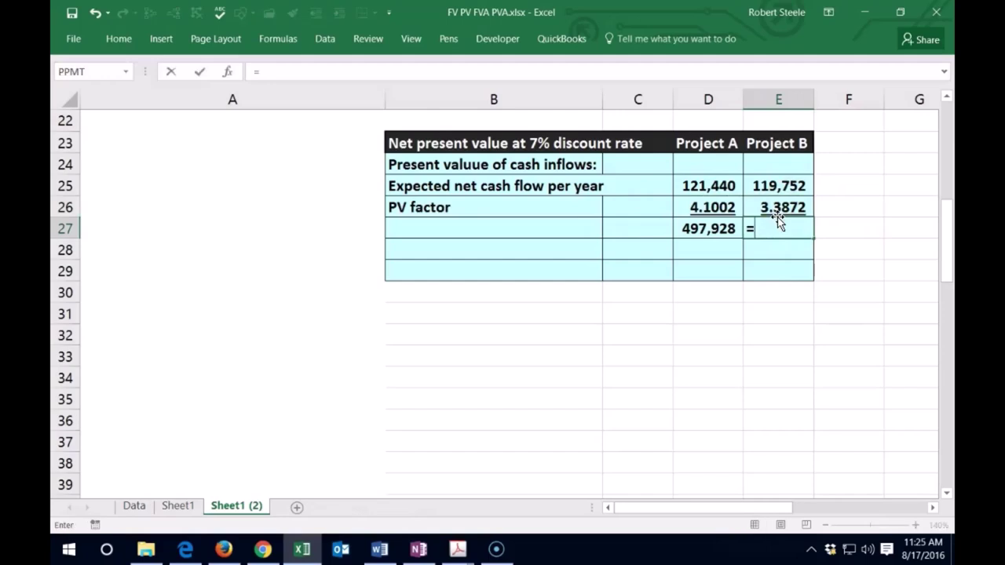
click(789, 186)
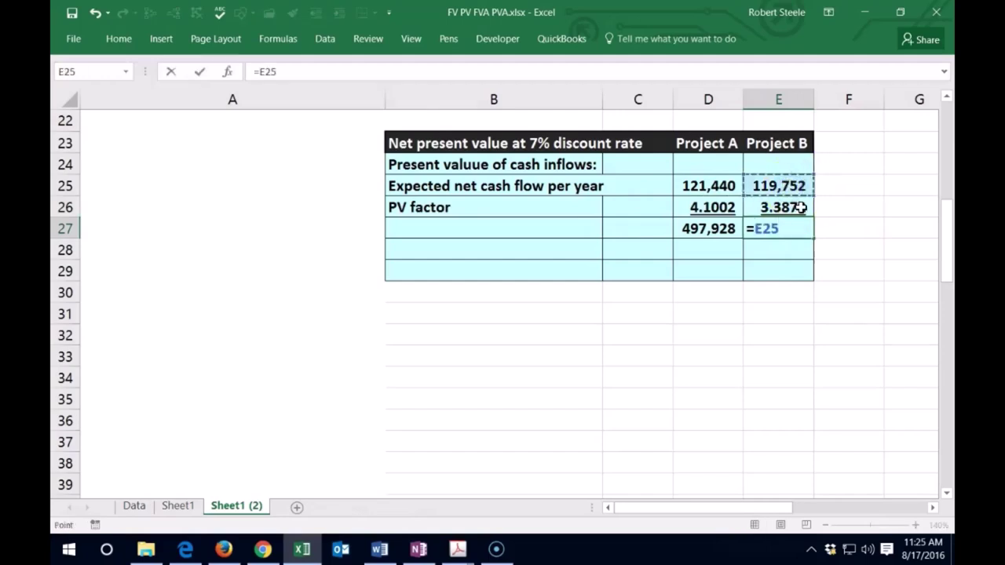
text(*)
click(801, 208)
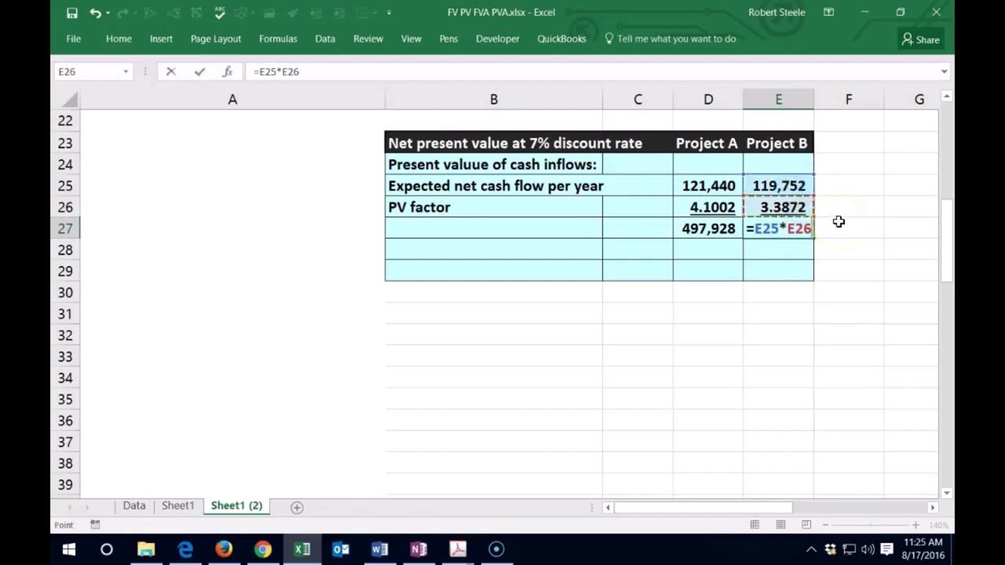
key(Return)
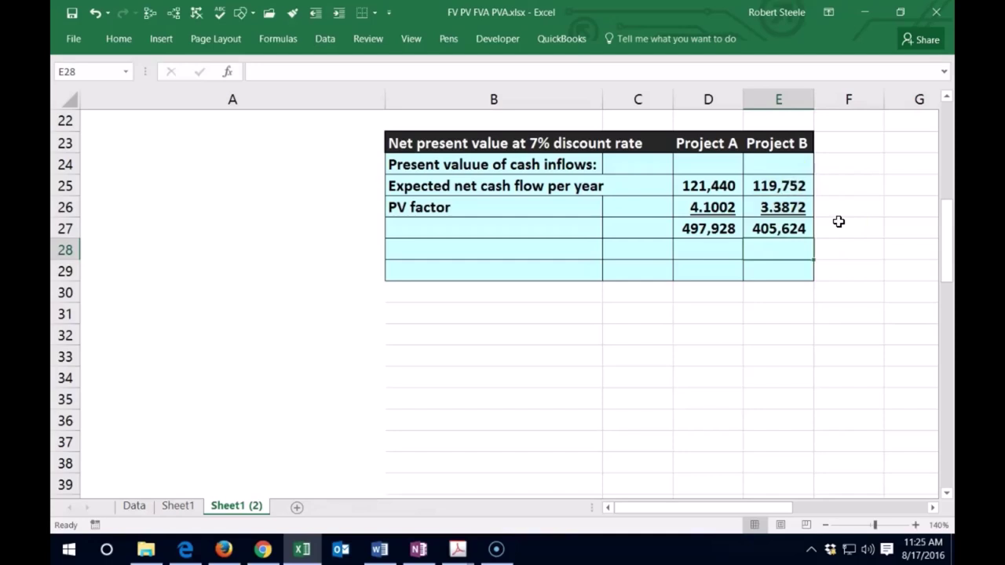
Step: Label row 27 'Present valuue of cash inflows'
click(767, 207)
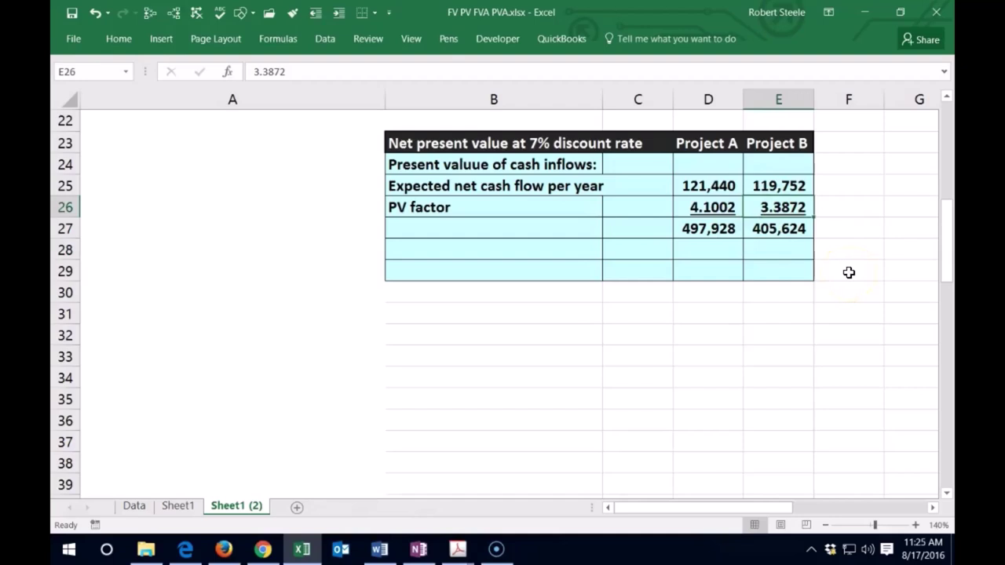
key(Down)
key(Down)
key(Left)
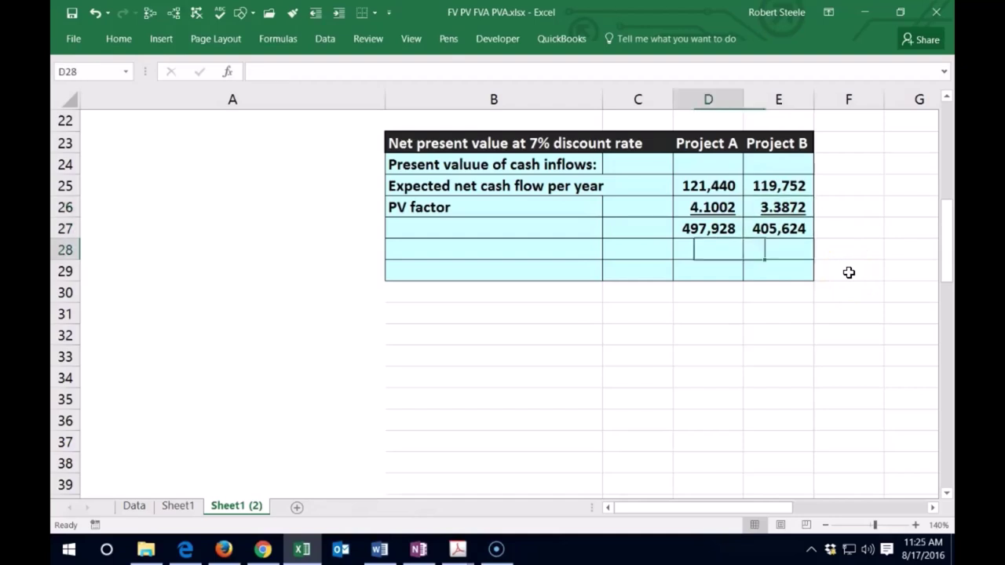
key(Left)
key(Left)
key(Up)
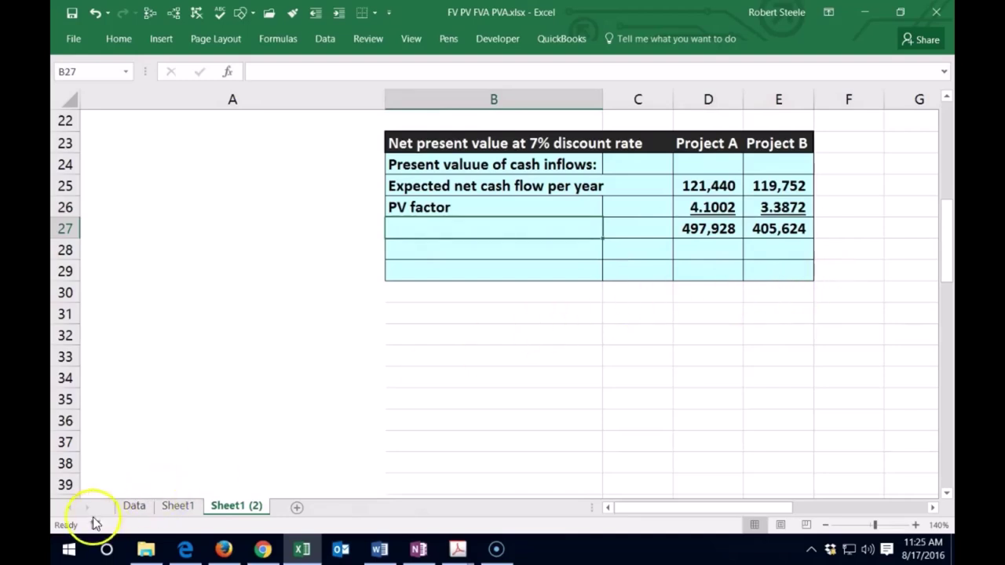
text(Present valuue of cash inflows)
key(Return)
Step: Indent the row 25–27 labels, indent row 27 one more level, and type 'Present value of cash outflow' in B28
drag(472, 186, 483, 226)
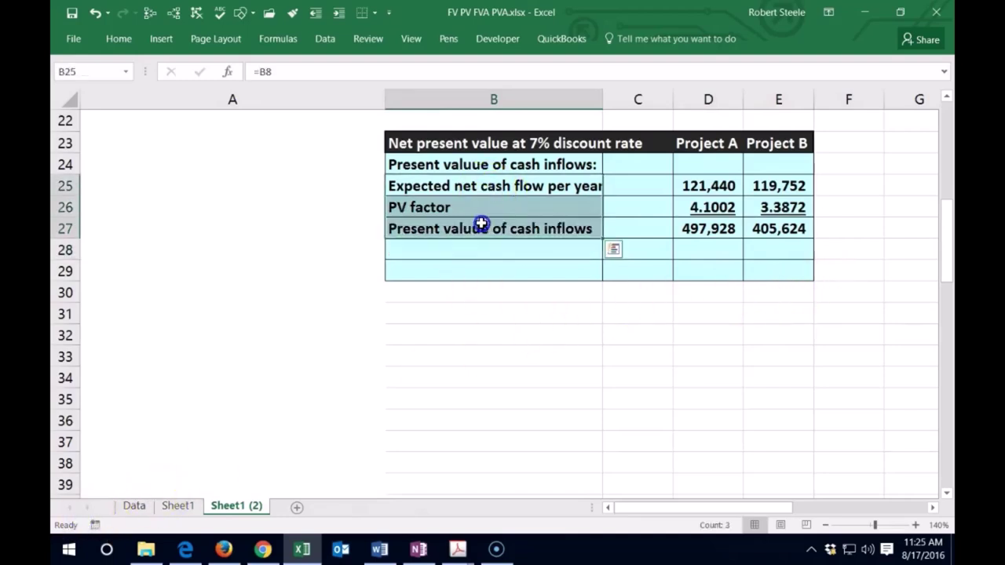
click(118, 36)
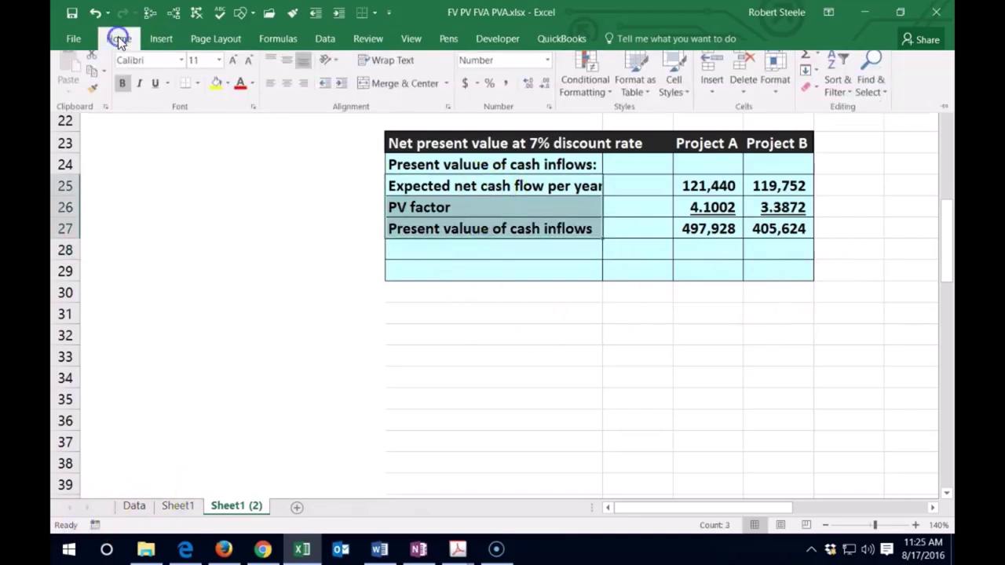
click(340, 92)
click(460, 229)
click(463, 228)
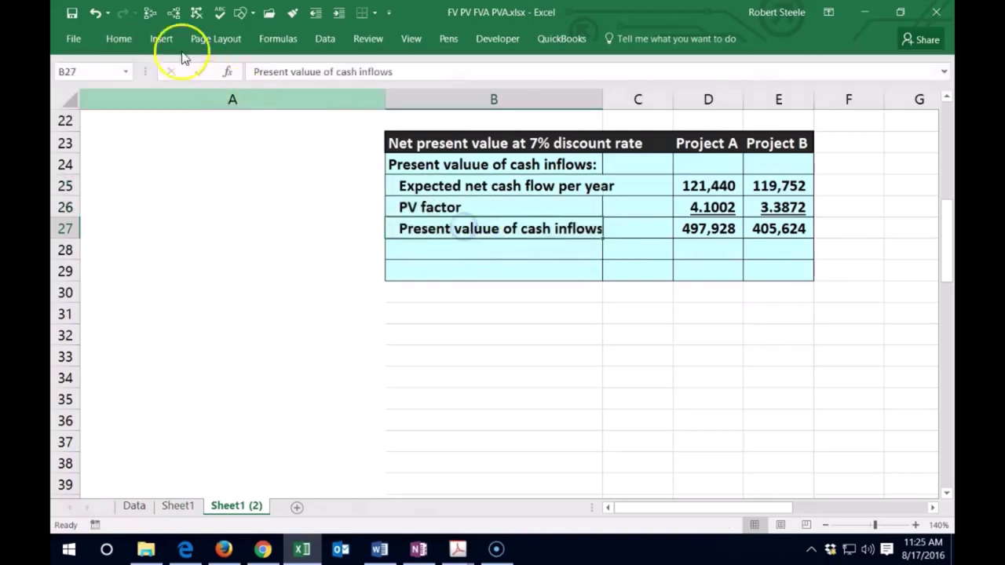
click(118, 38)
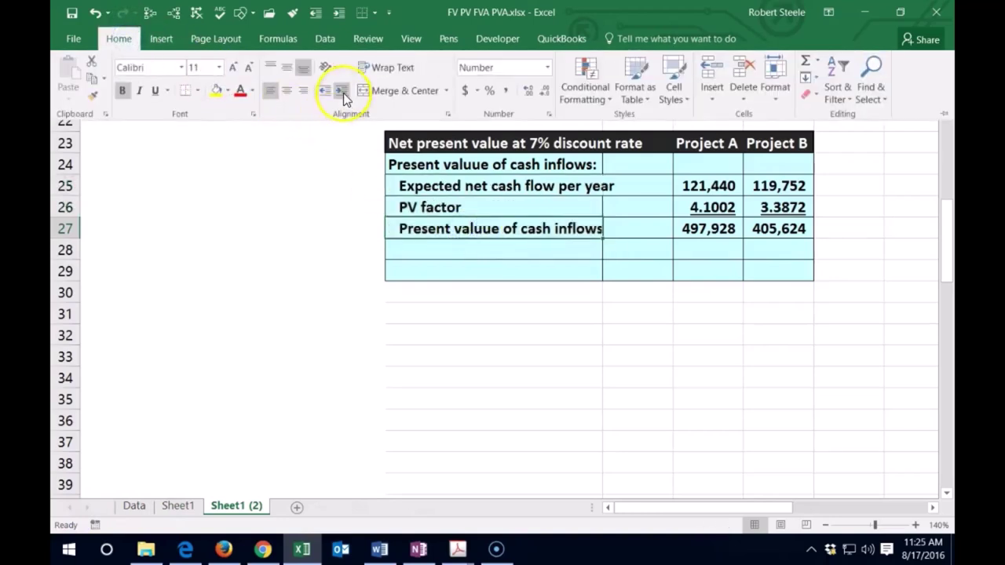
click(344, 93)
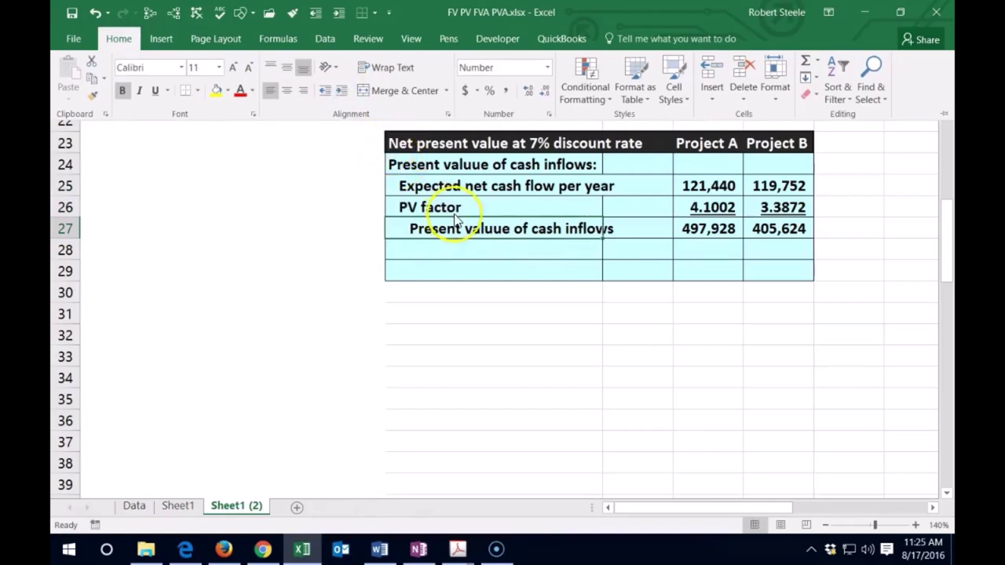
click(433, 247)
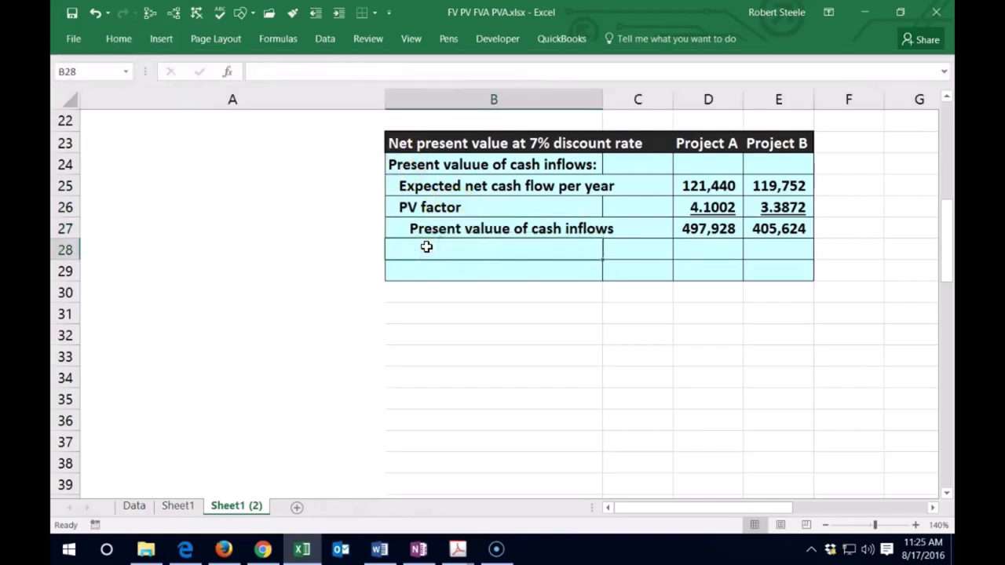
text(Present)
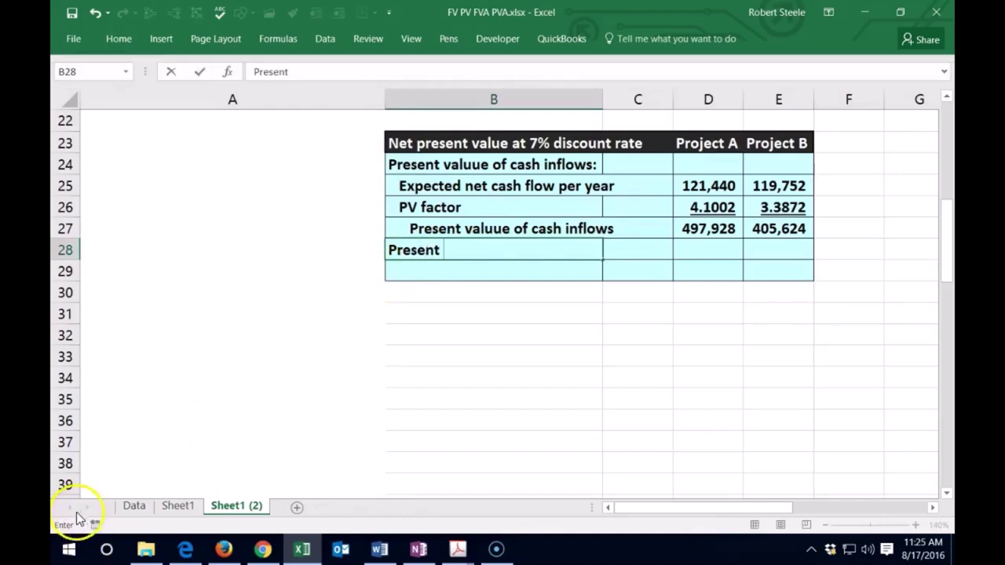
text( value of cash outflow)
Step: Enter a 340,000 cash outflow in D28 for Project A and E28 for Project B
key(Tab)
key(Tab)
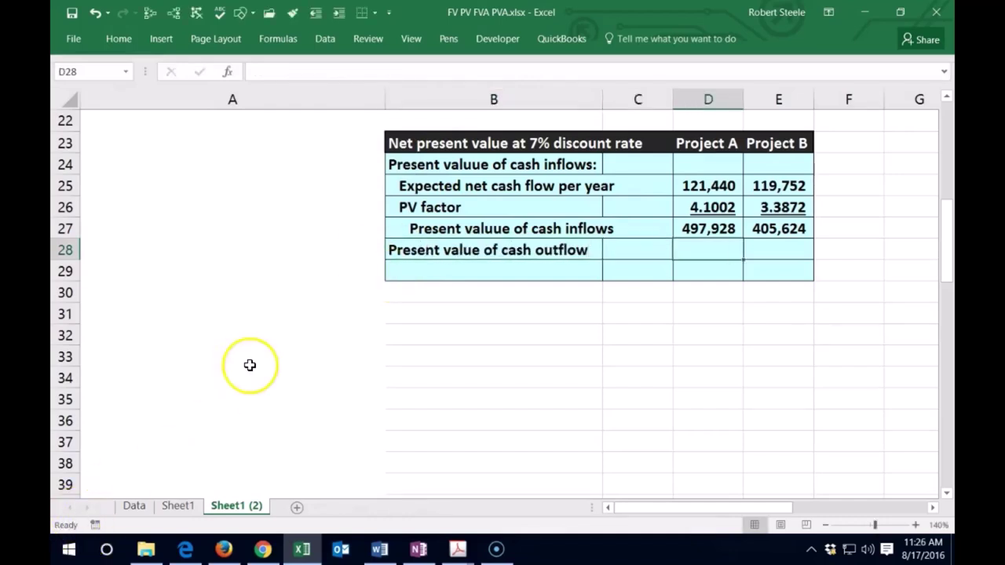
text(3400)
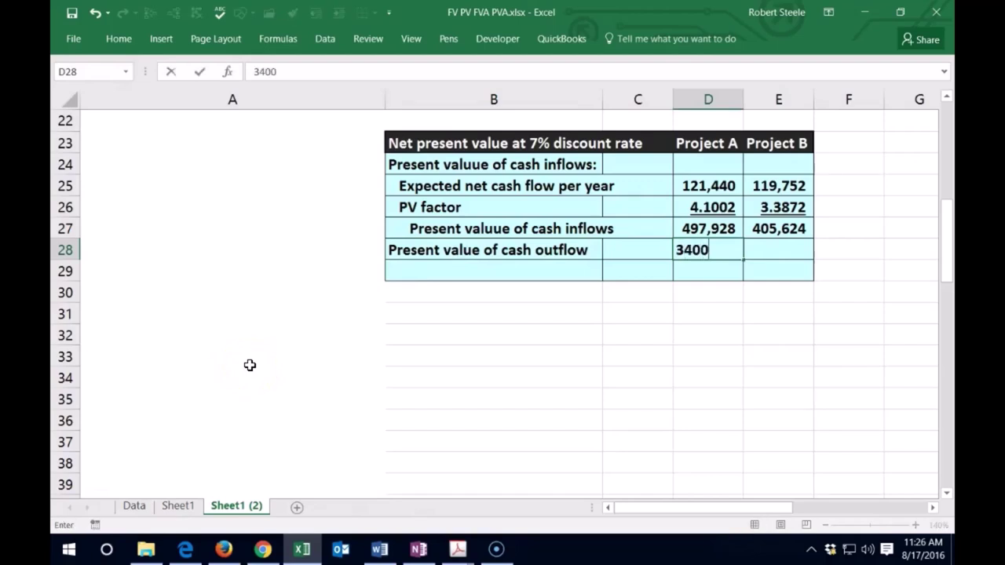
text(00)
key(Tab)
key(shift+Tab)
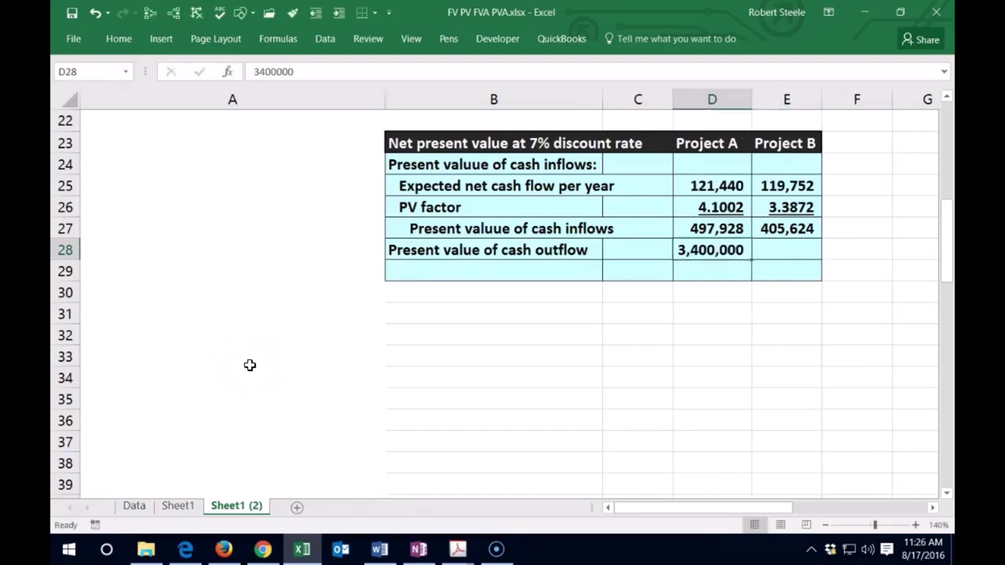
text(3400)
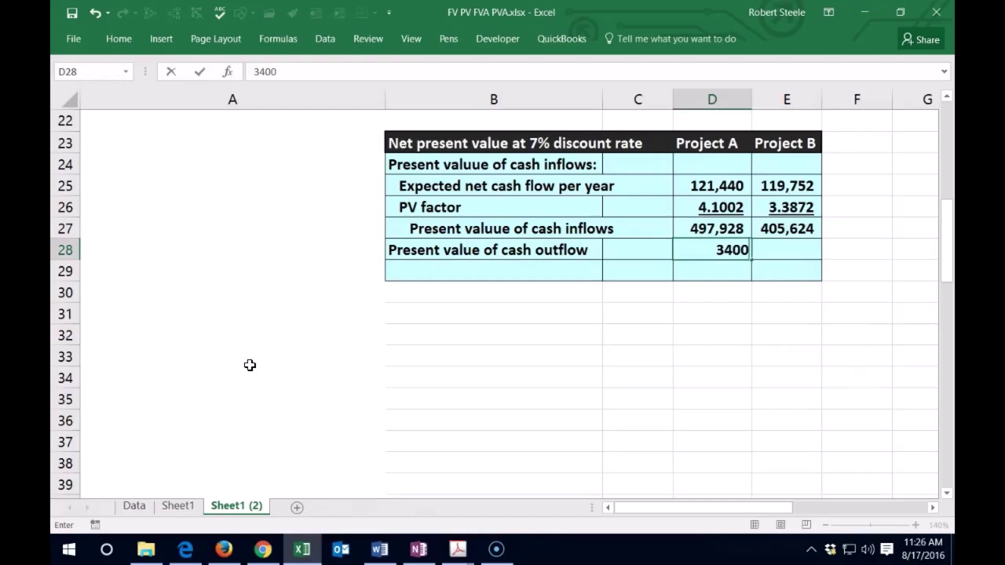
text(00)
key(Tab)
key(shift+Tab)
key(Tab)
text(340)
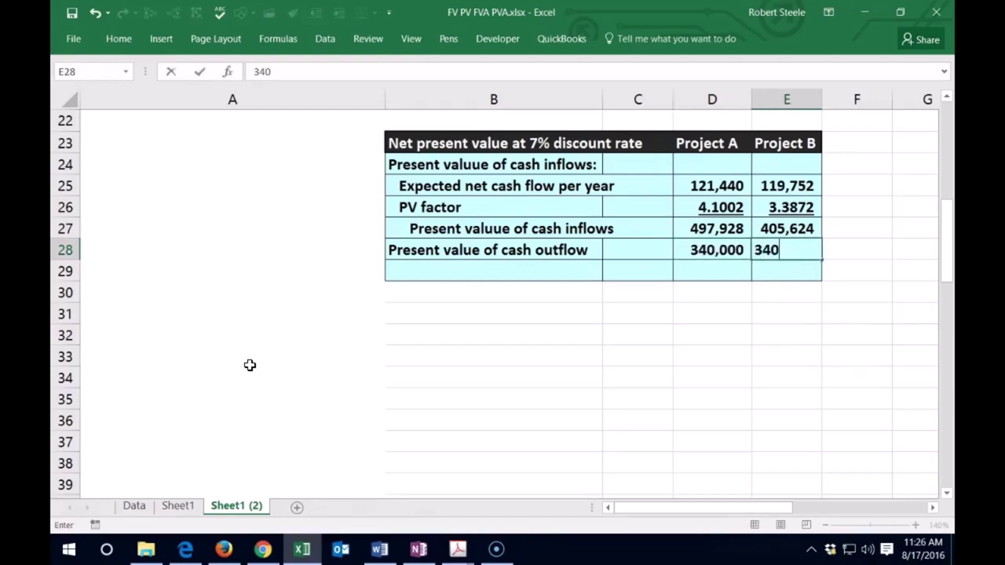
text(000)
key(Return)
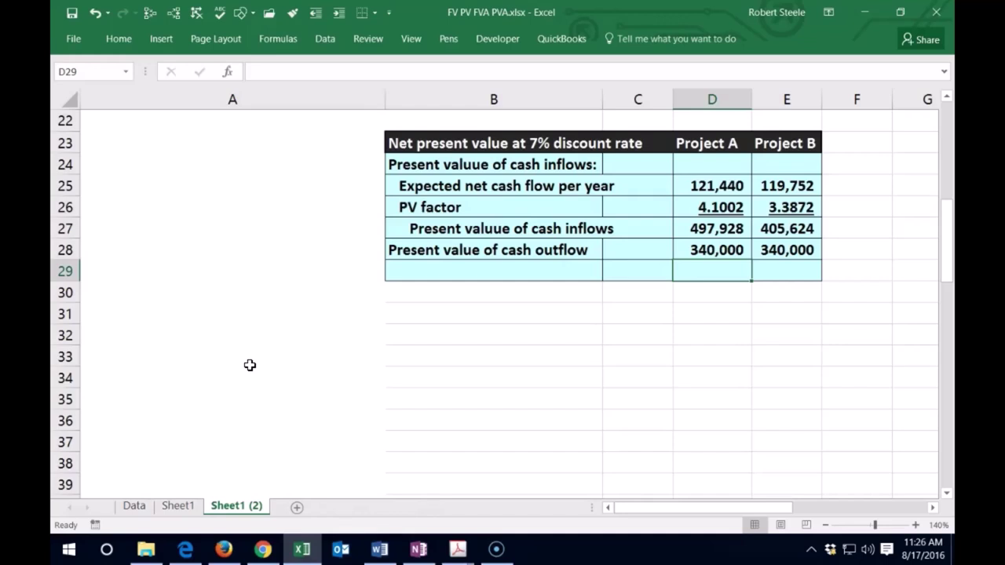
Step: Calculate Project A's net present value in D29 as =D27-D28, giving 157,928
text(=)
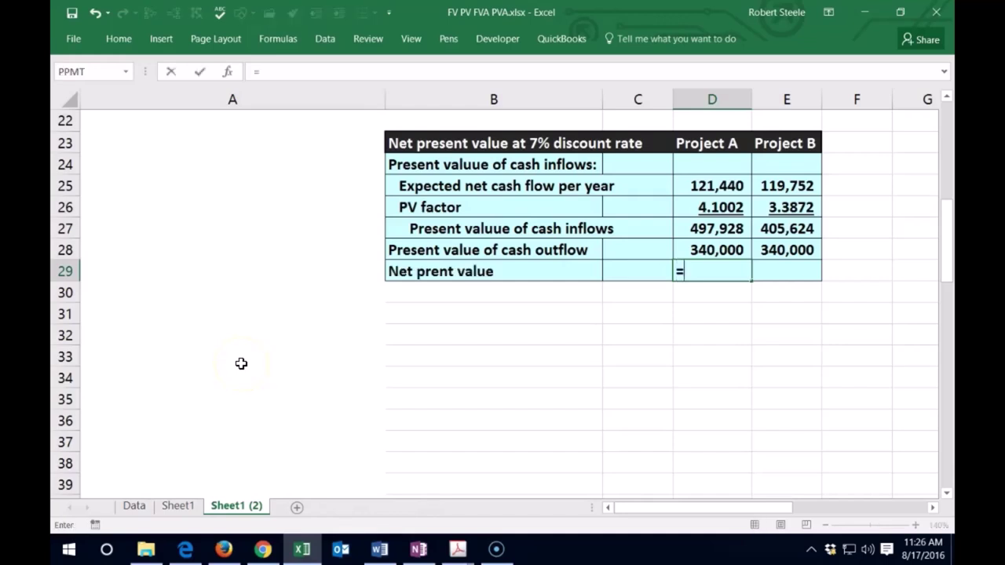
click(693, 229)
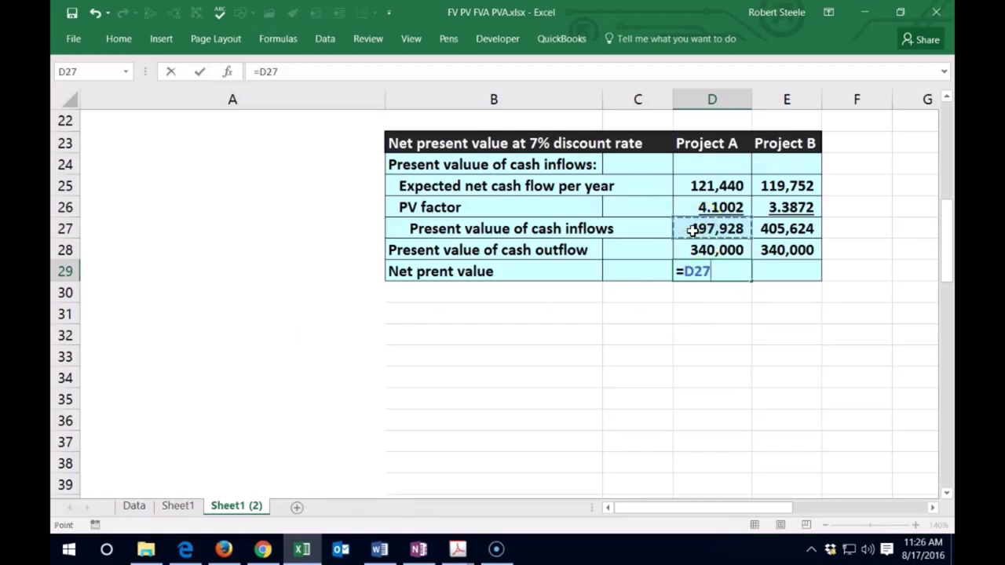
text(-)
click(719, 250)
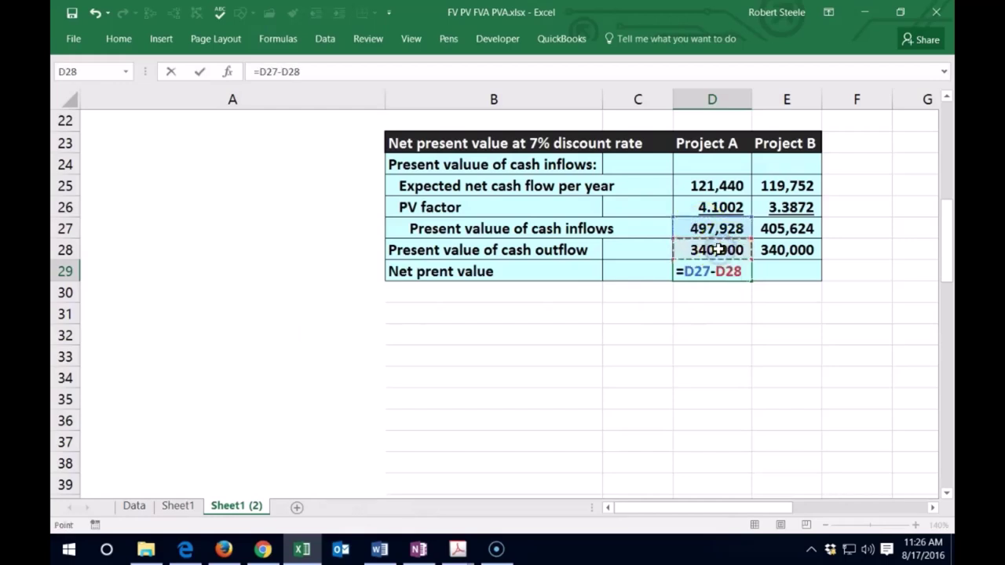
key(Return)
Step: Calculate Project B's net present value in E29 by subtracting E28, giving 65,624
key(Left)
key(Left)
key(Up)
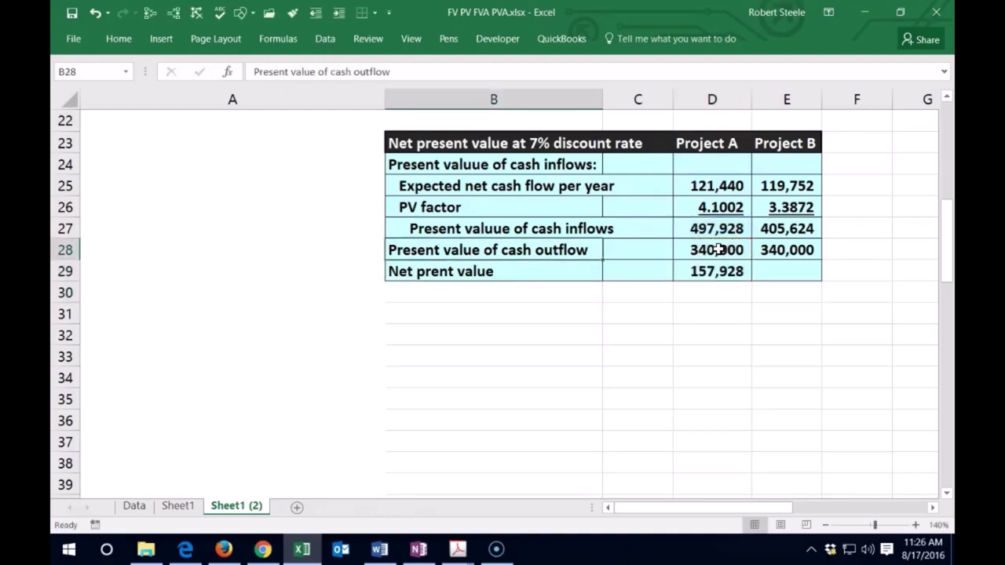
key(Right)
key(Right)
key(Right)
key(Down)
text(=)
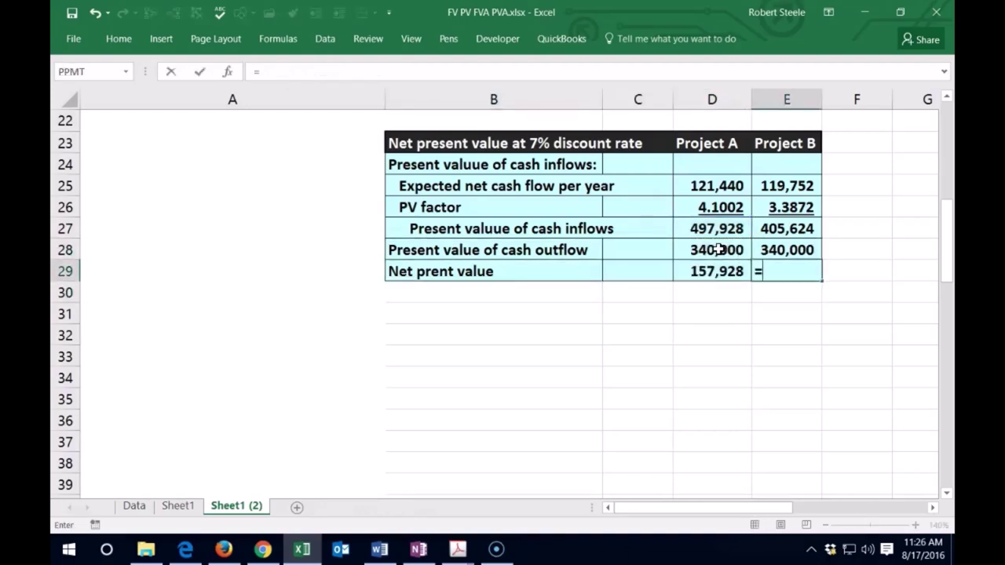
text(E27-)
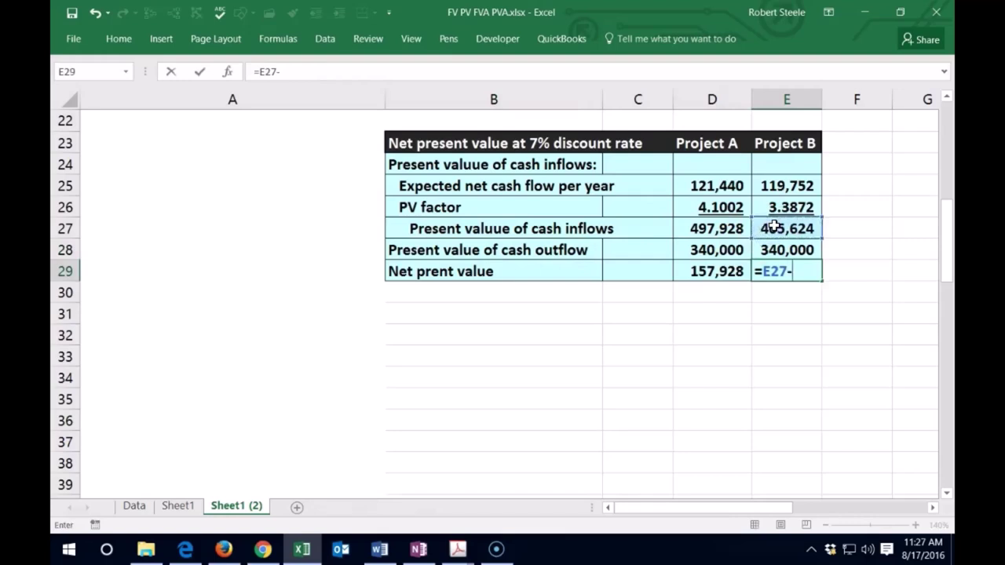
click(771, 248)
key(Return)
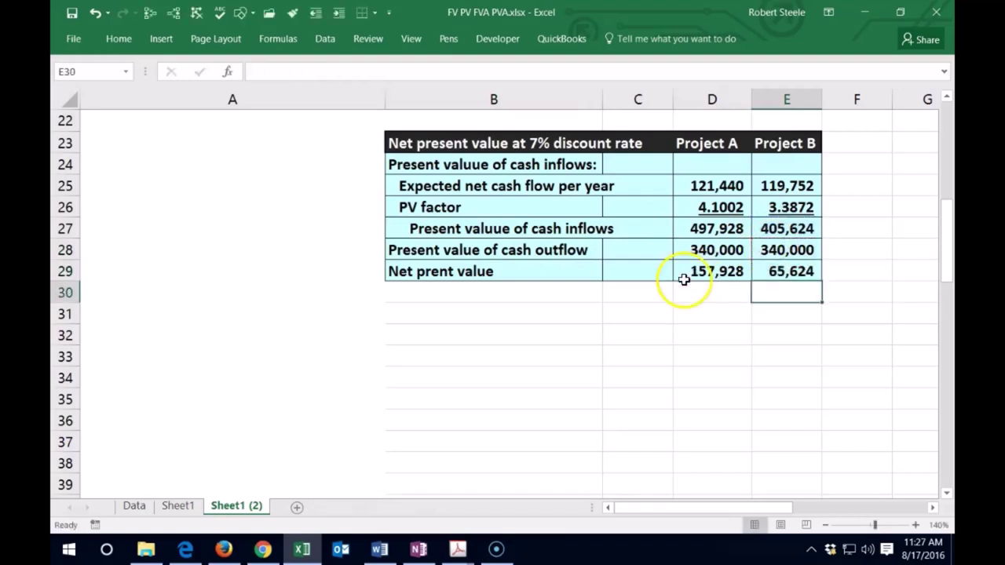
Step: Underline both 340,000 cash outflow figures in D28:E28
click(727, 248)
drag(748, 248, 765, 250)
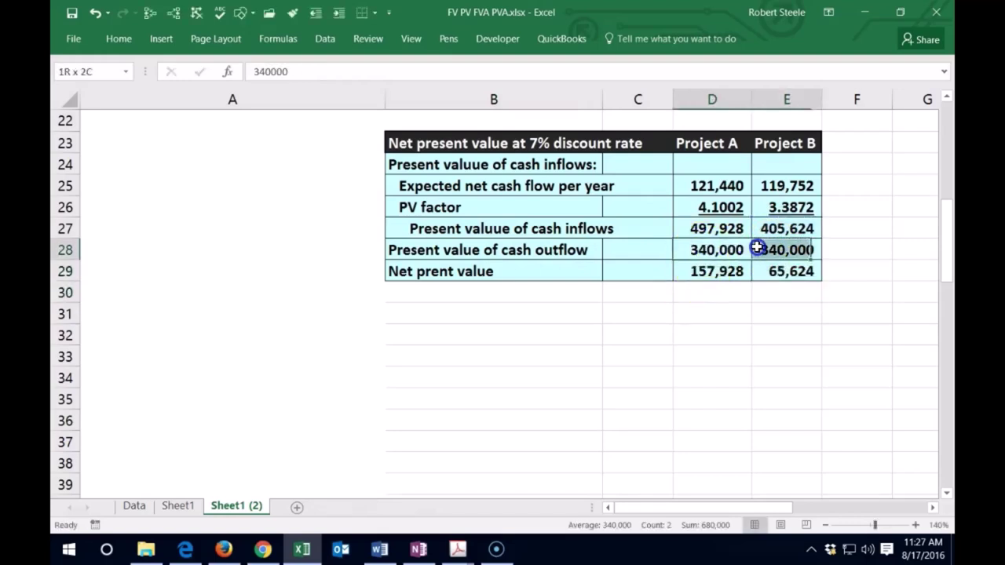
click(103, 41)
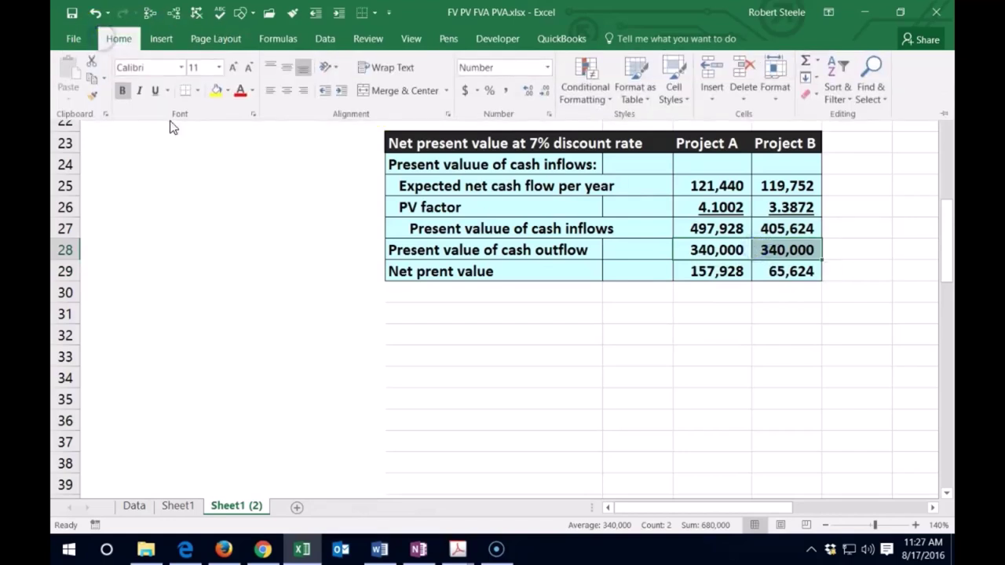
click(156, 93)
Step: Double-underline the 157,928 and 65,624 net present values in D29:E29
drag(716, 271, 777, 269)
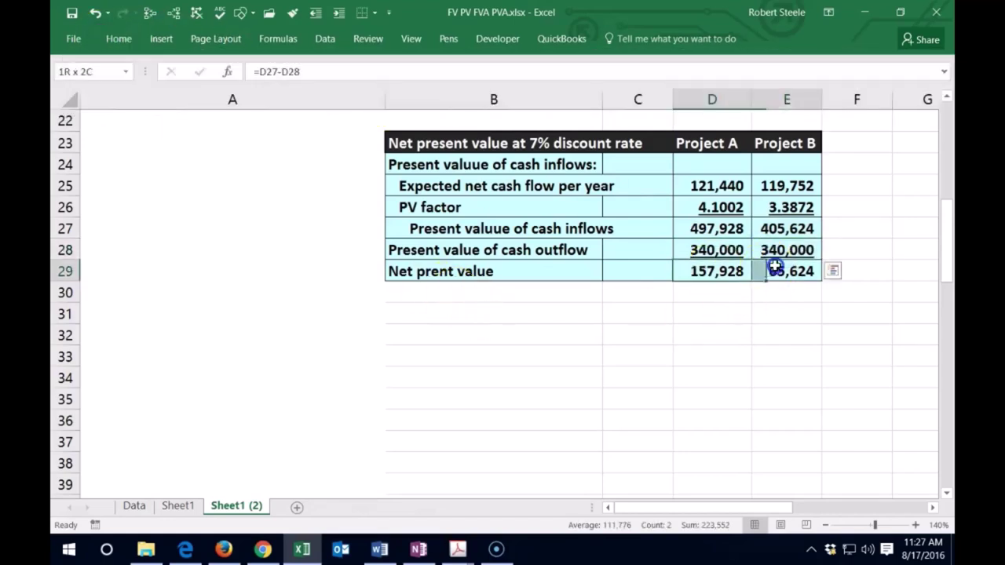
click(119, 39)
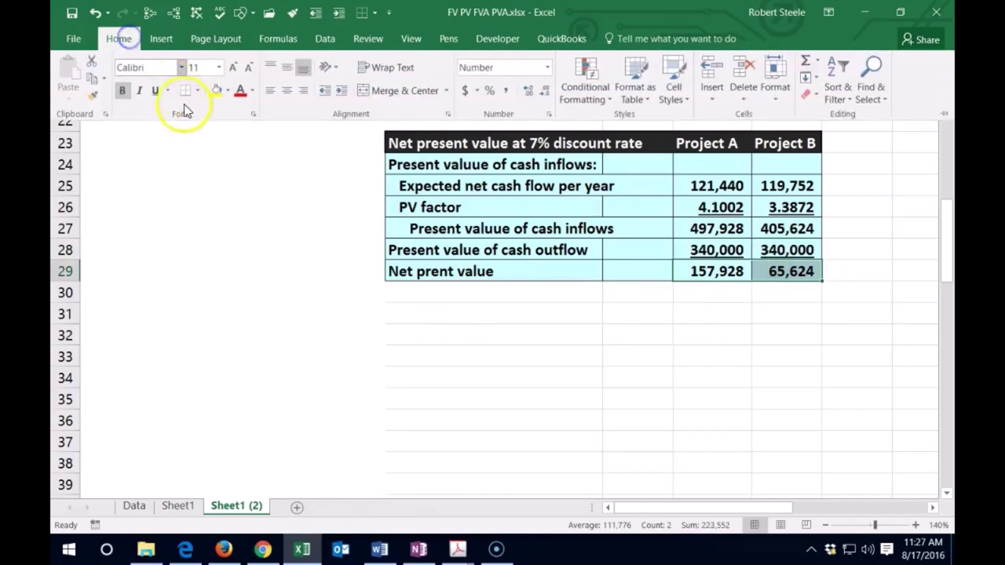
click(166, 93)
click(173, 128)
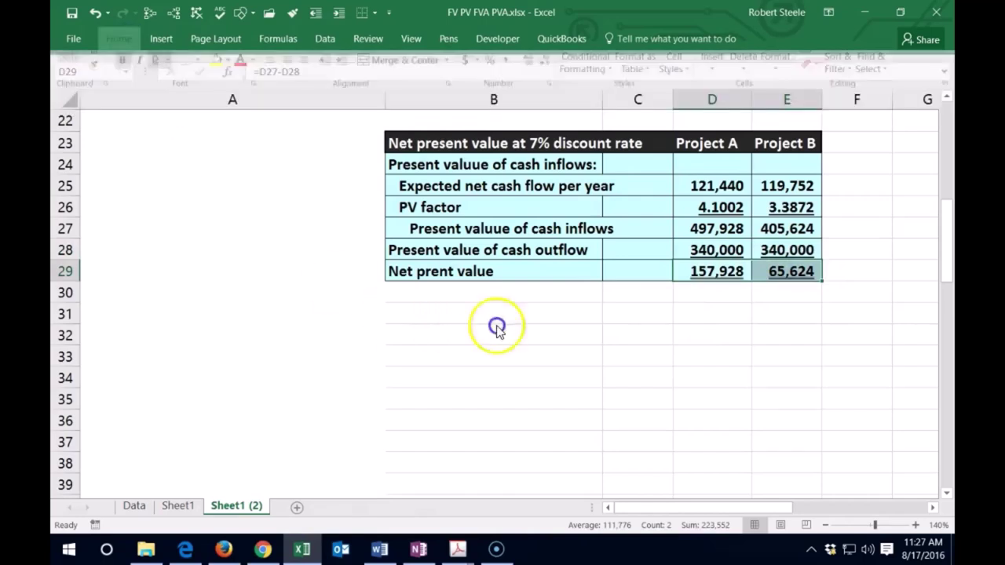
click(711, 310)
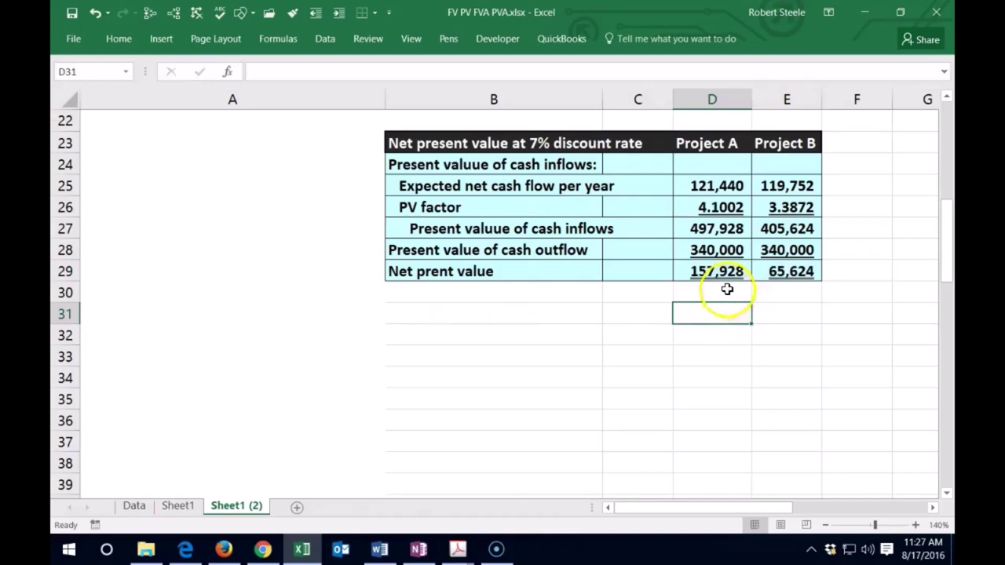
click(715, 274)
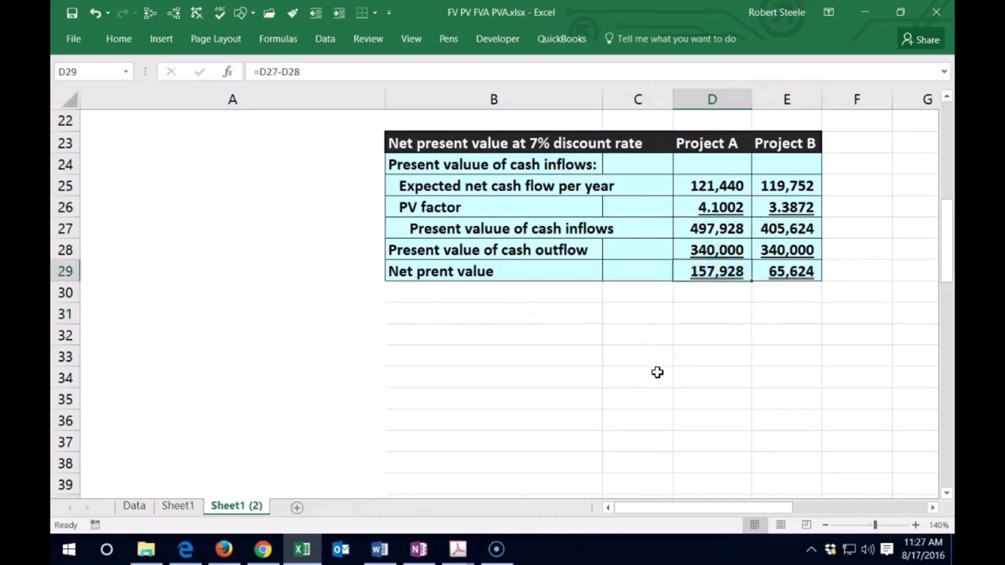